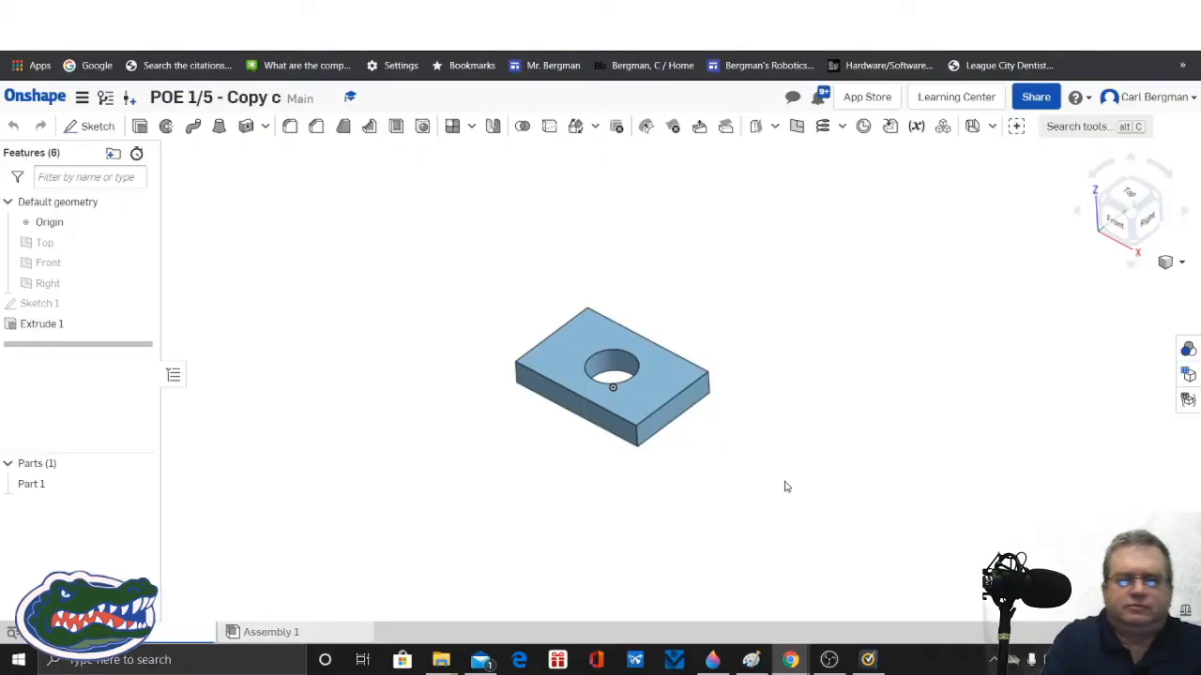
Step: Start a new sketch on the block's upper face and orient the view normal to it
scroll(786, 487, up, 4)
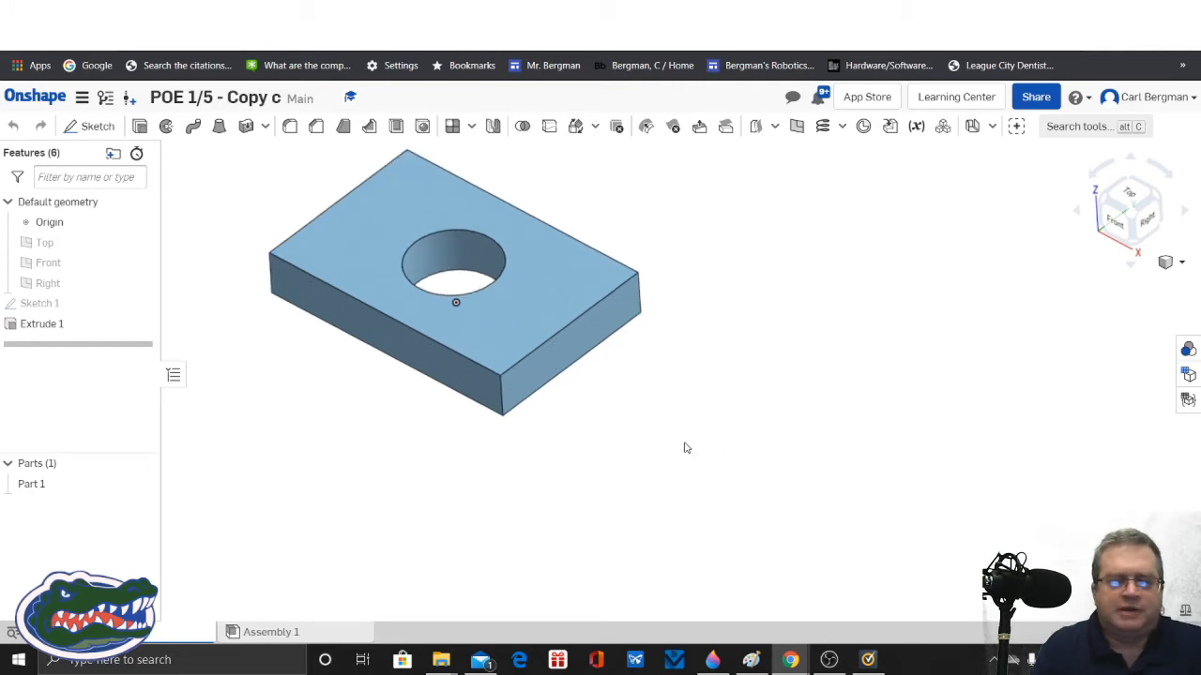
middle_drag(685, 449, 854, 584)
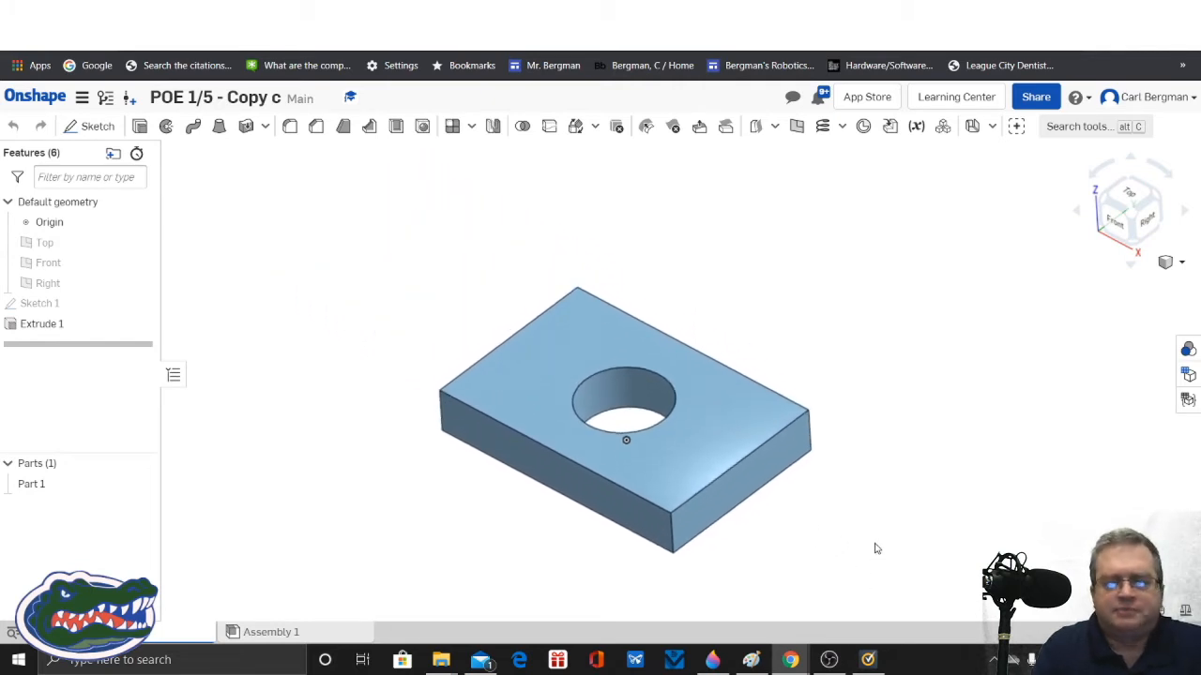
click(91, 126)
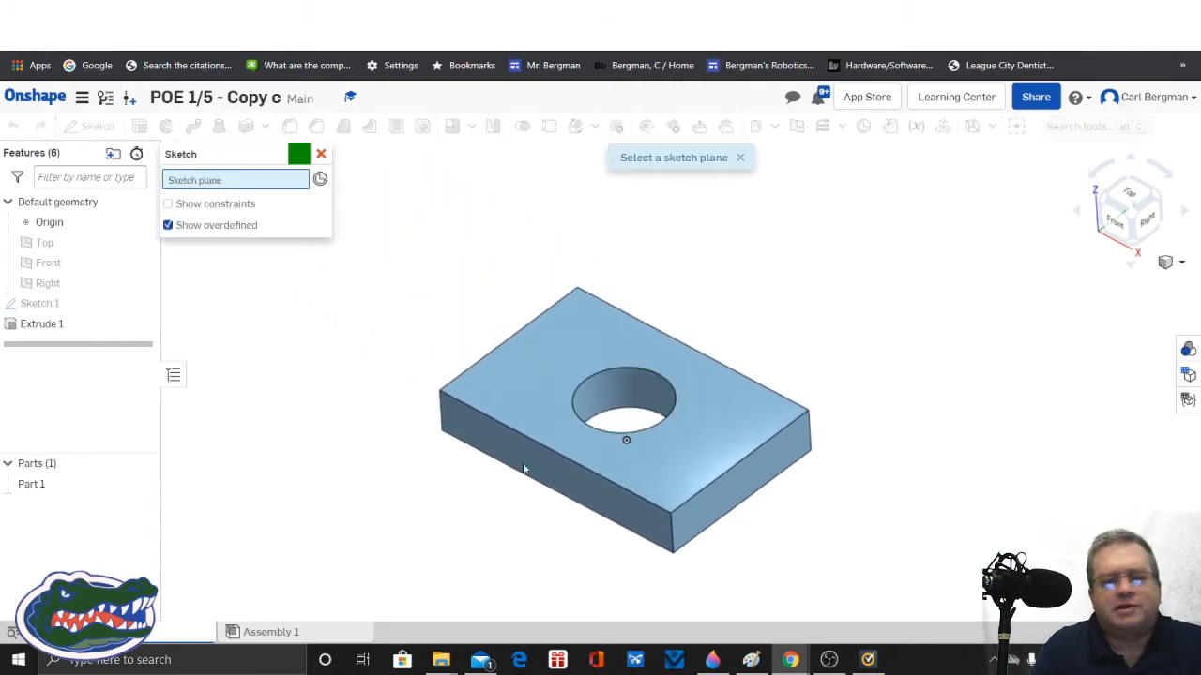
click(543, 406)
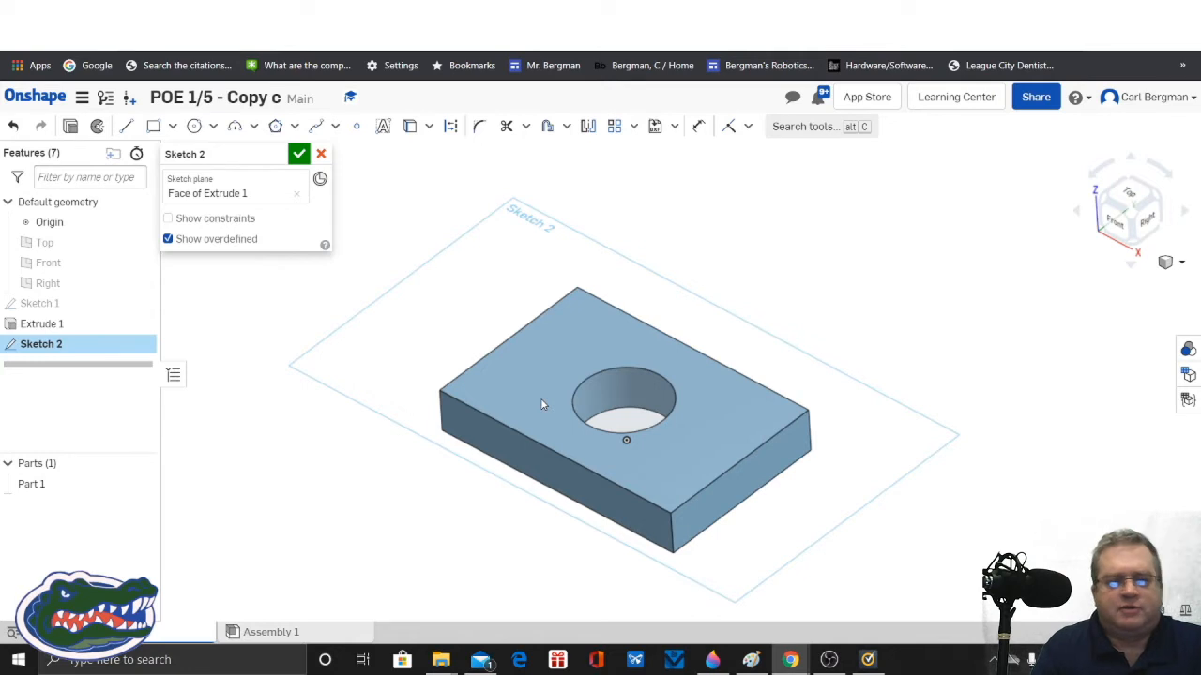
right_click(543, 404)
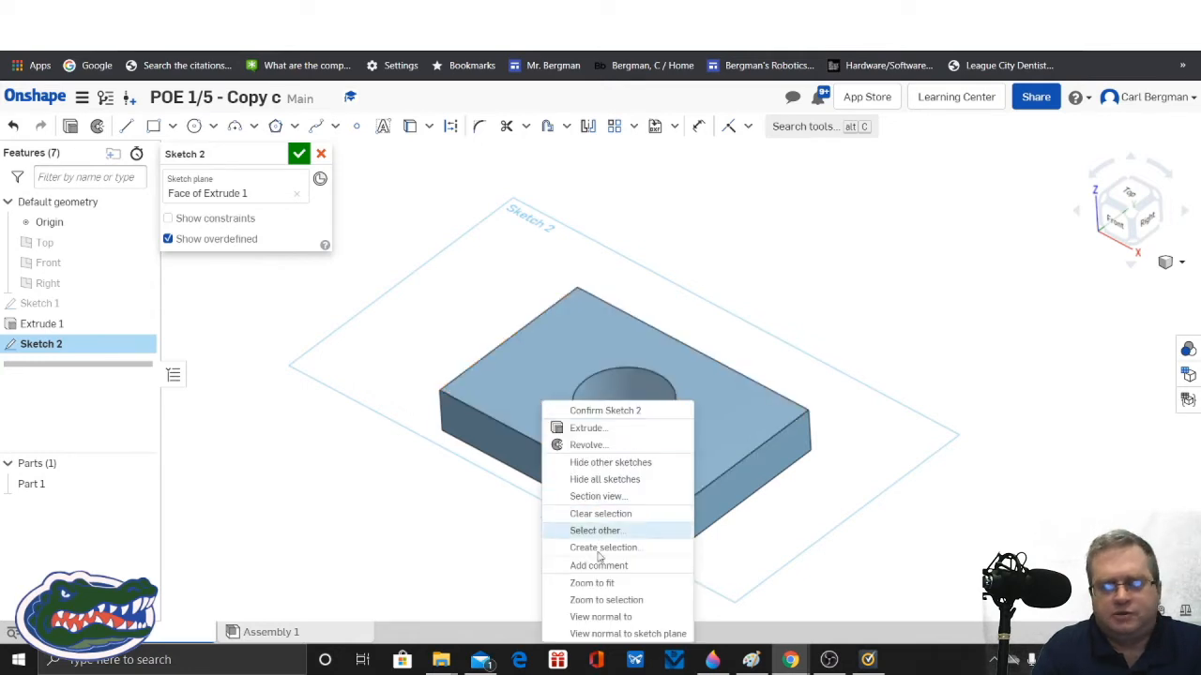
click(610, 617)
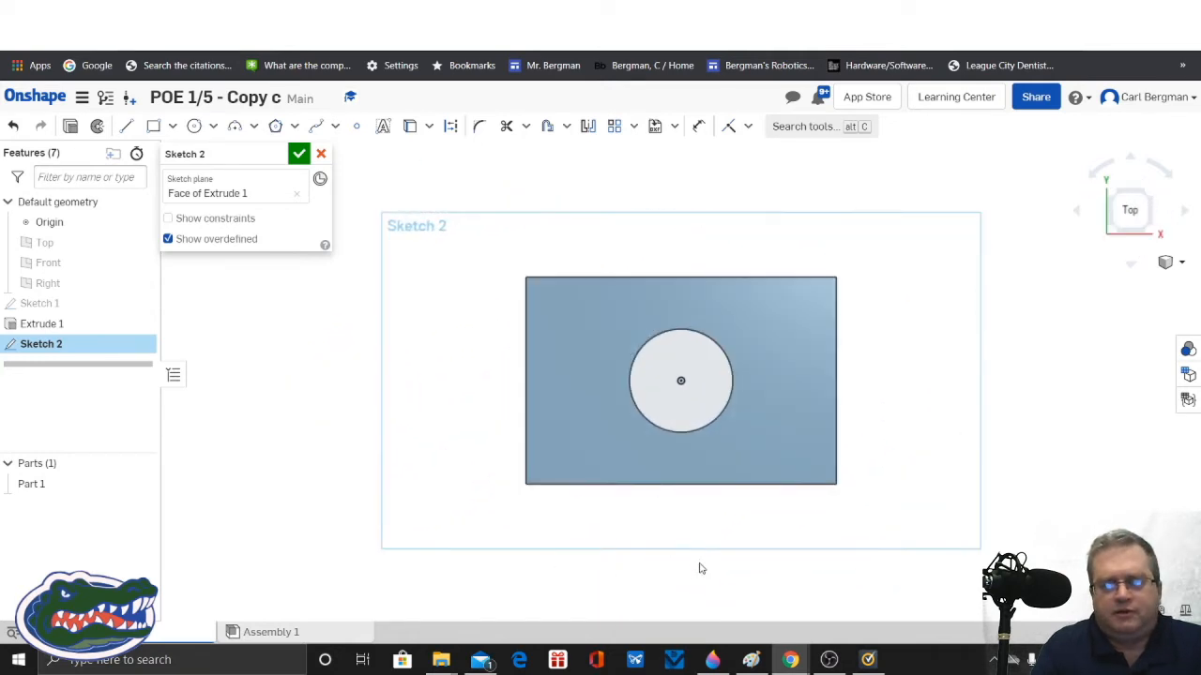
Step: Sketch a rectangle about 0.485 in wide near the plate's left end, spanning from its upper edge to its lower edge
scroll(699, 566, up, 2)
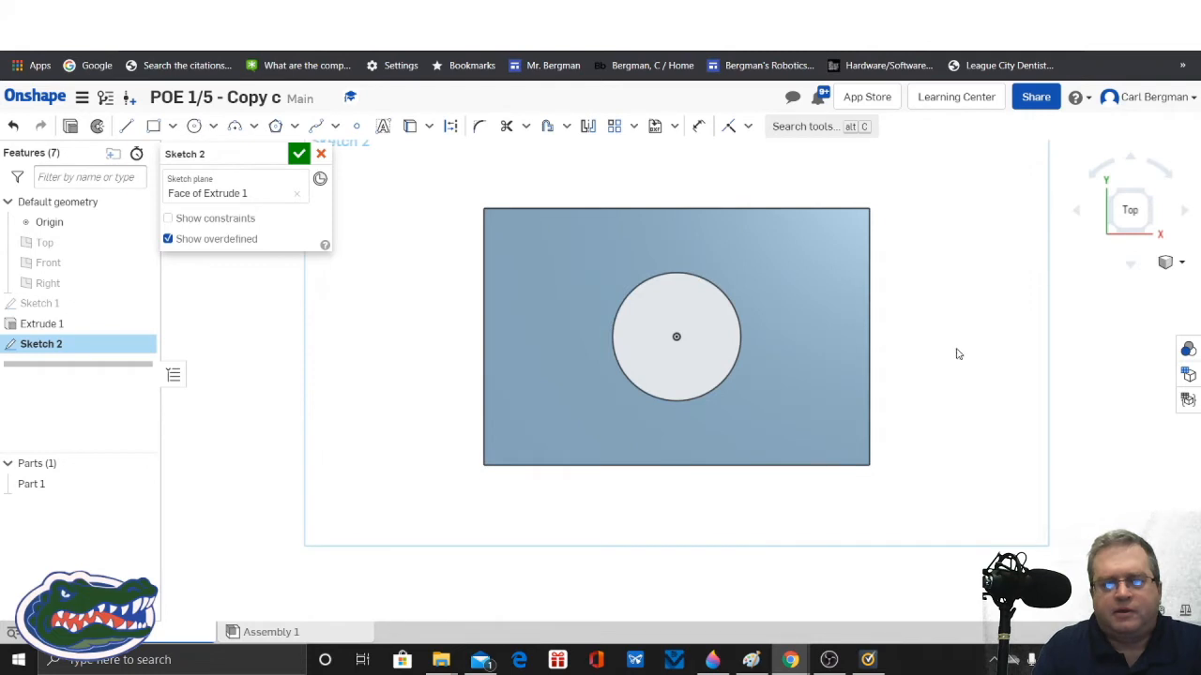
mouse_move(956, 353)
middle_down()
mouse_move(911, 458)
mouse_move(907, 408)
middle_up()
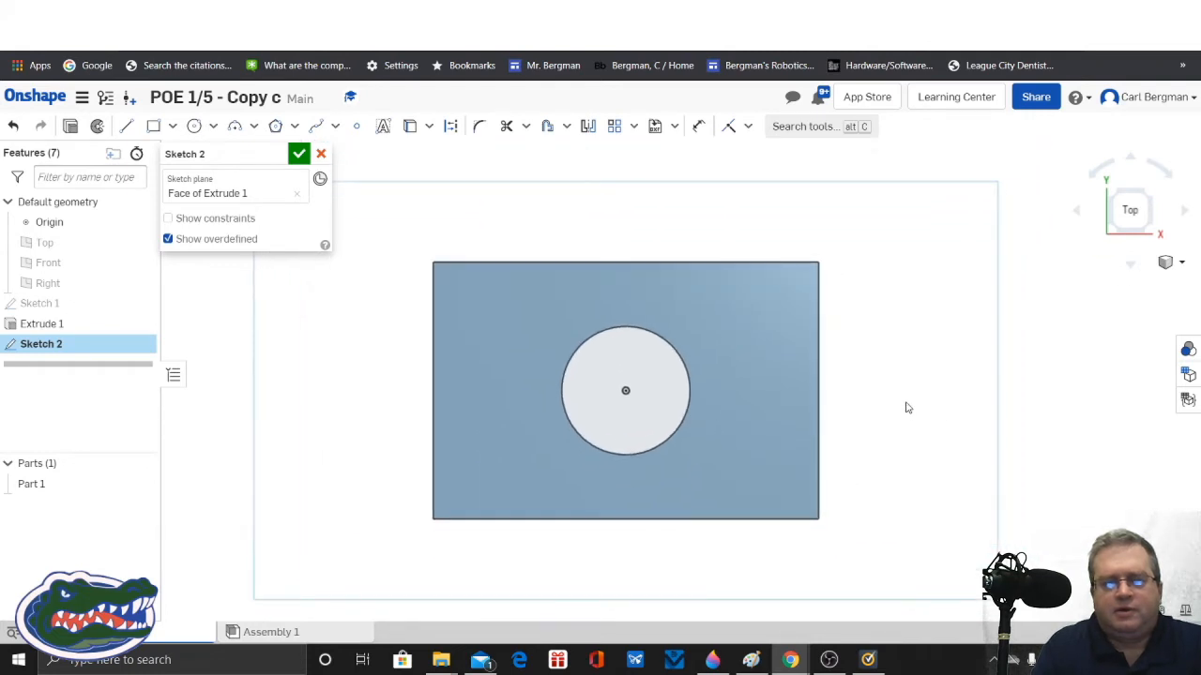
scroll(907, 408, up, 1)
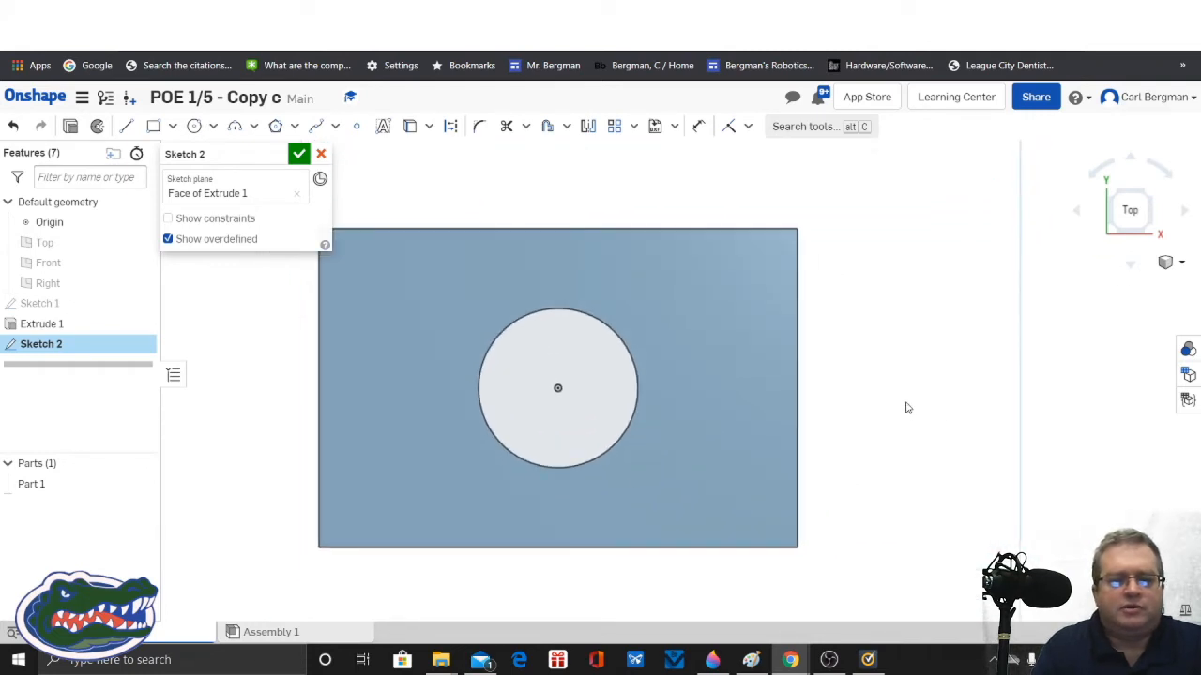
middle_drag(907, 408, 984, 414)
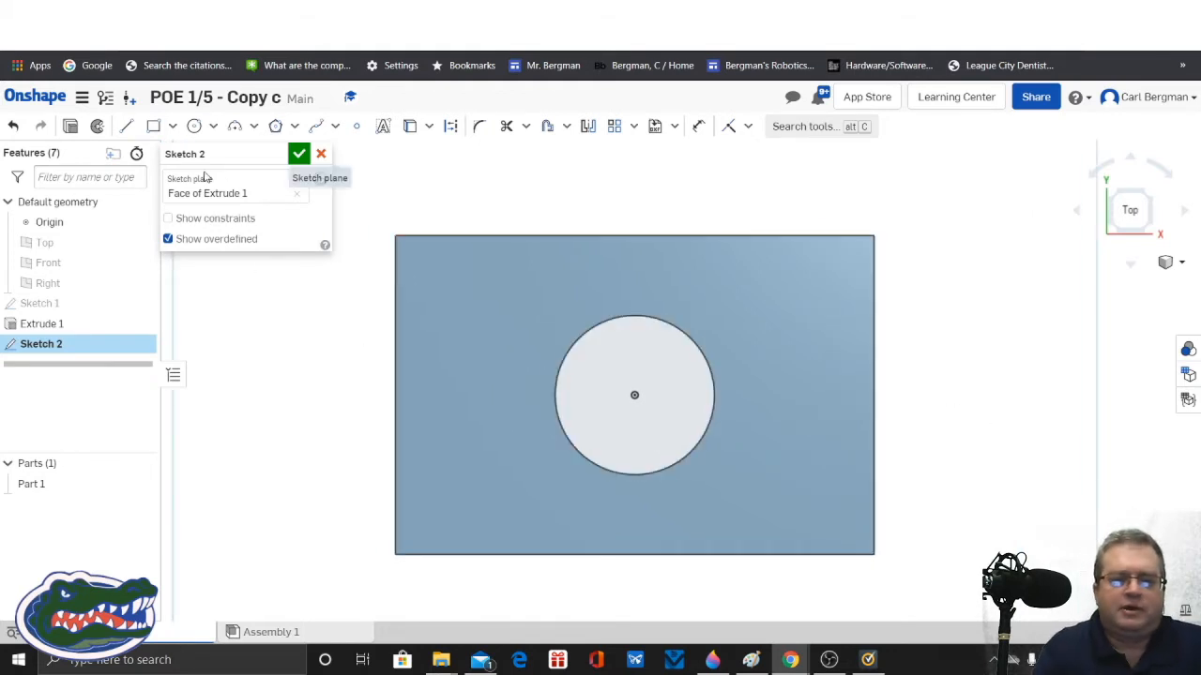
click(153, 125)
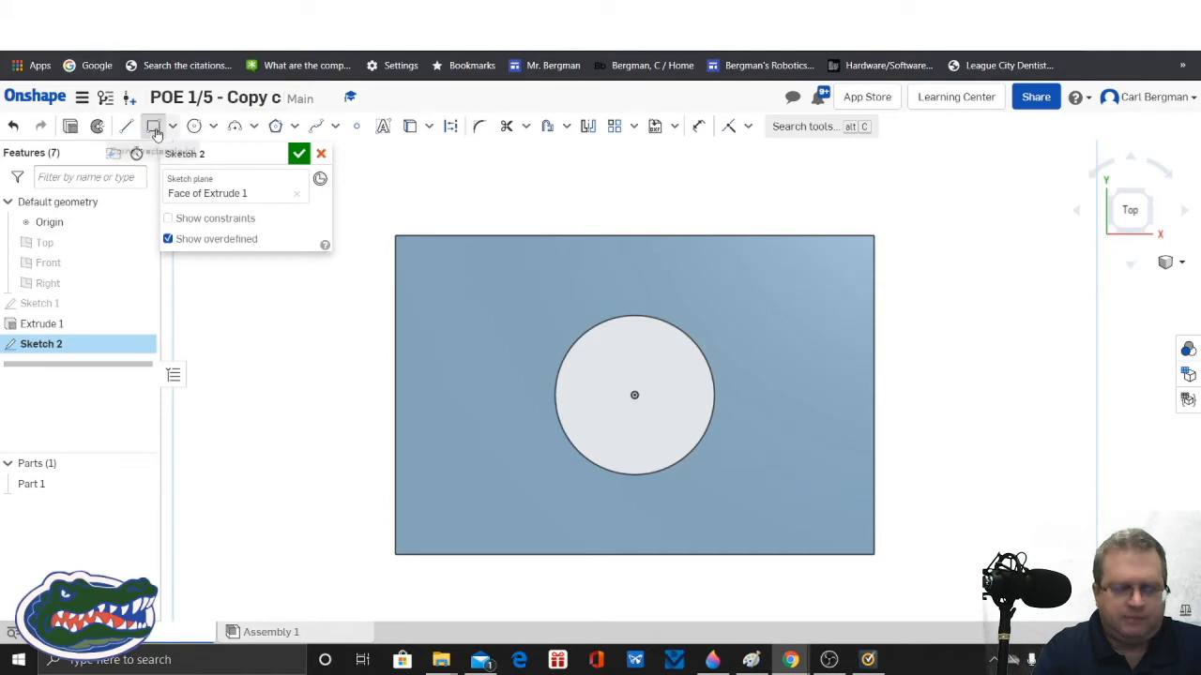
click(436, 236)
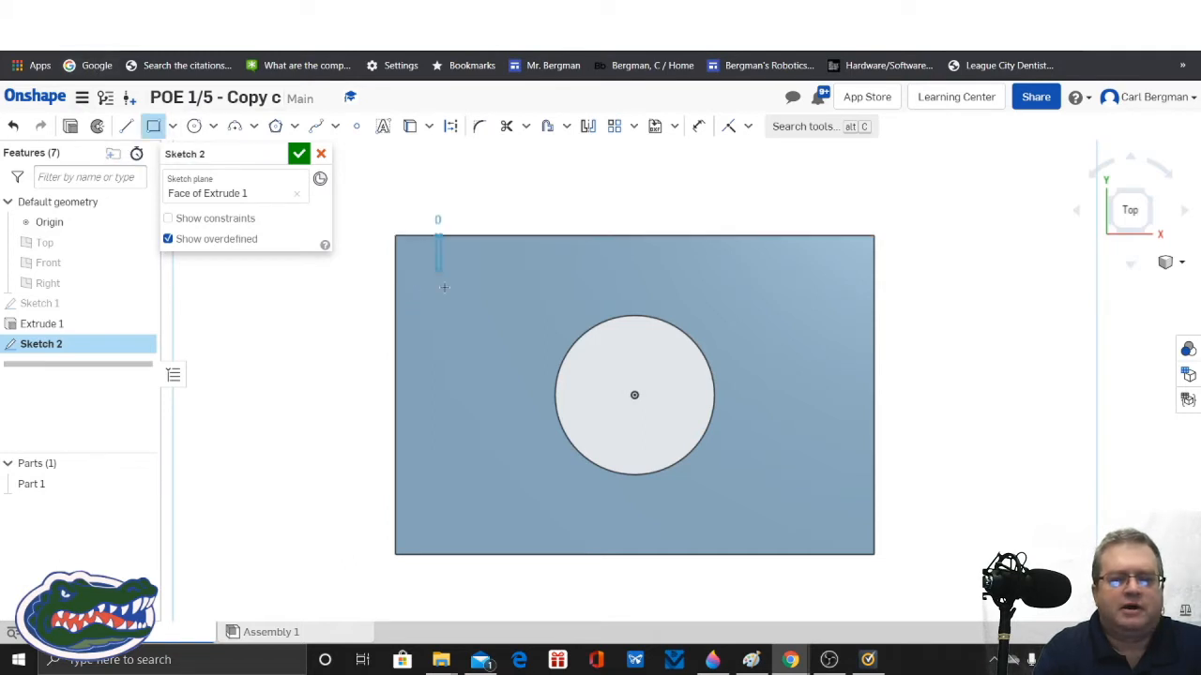
click(535, 575)
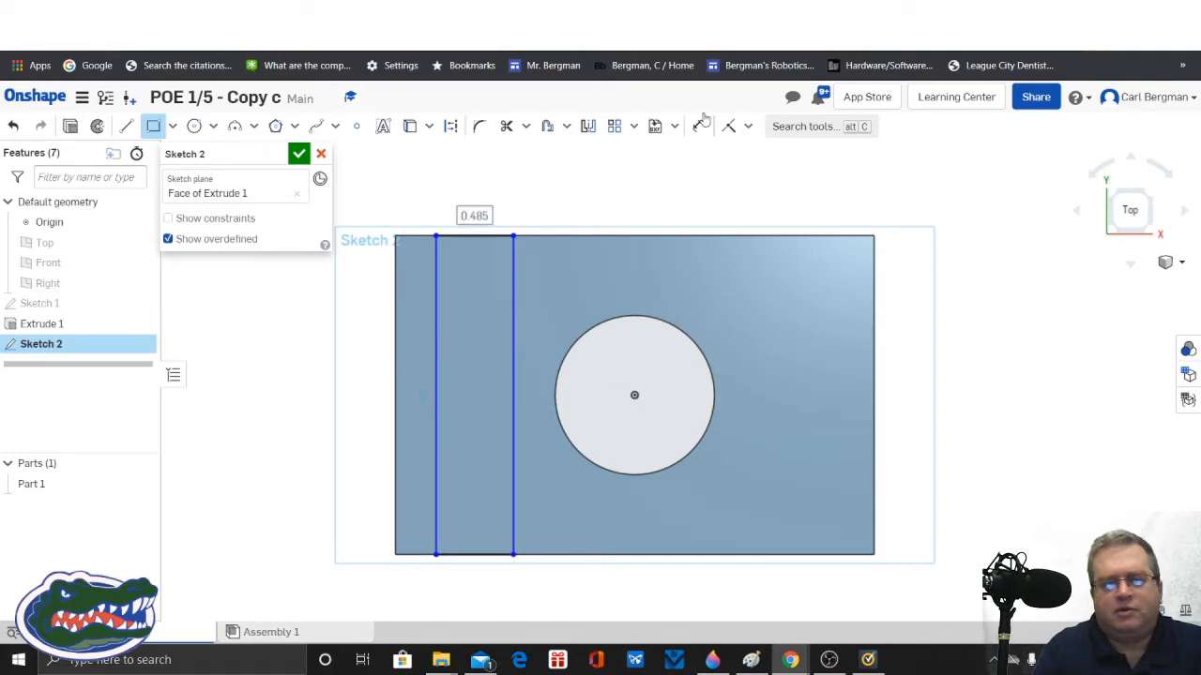
Step: Dimension the rectangle's width as 0.25 in and place the dimension text beside its arrows above the plate
click(700, 125)
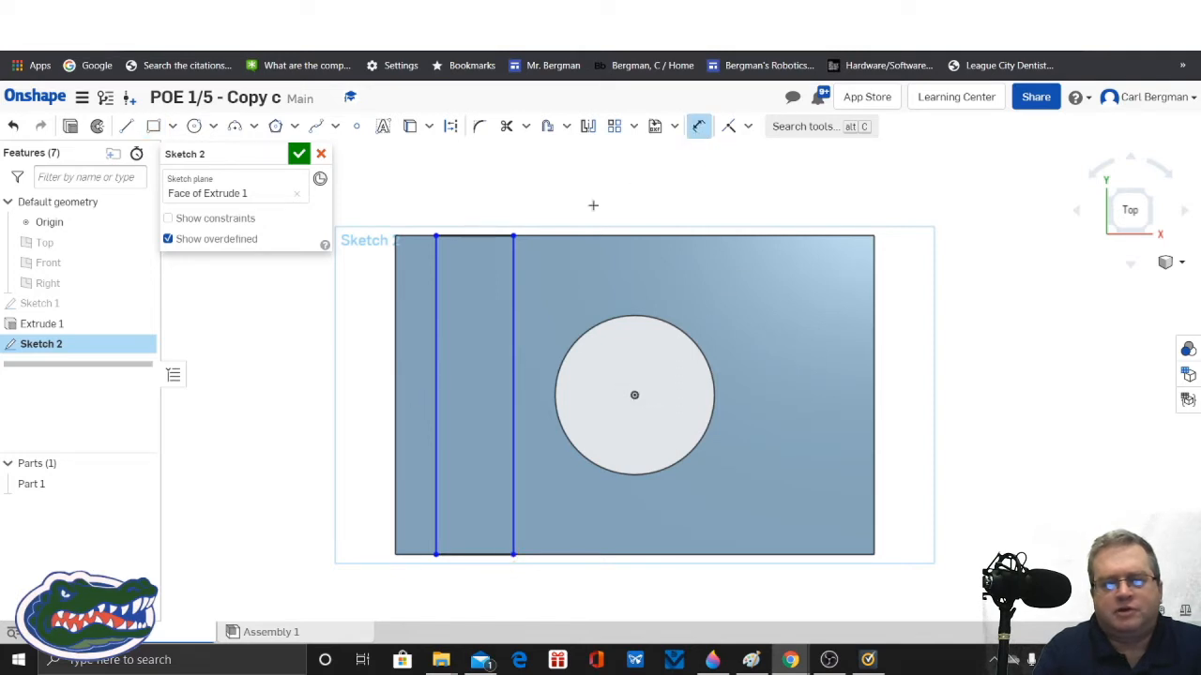
click(435, 262)
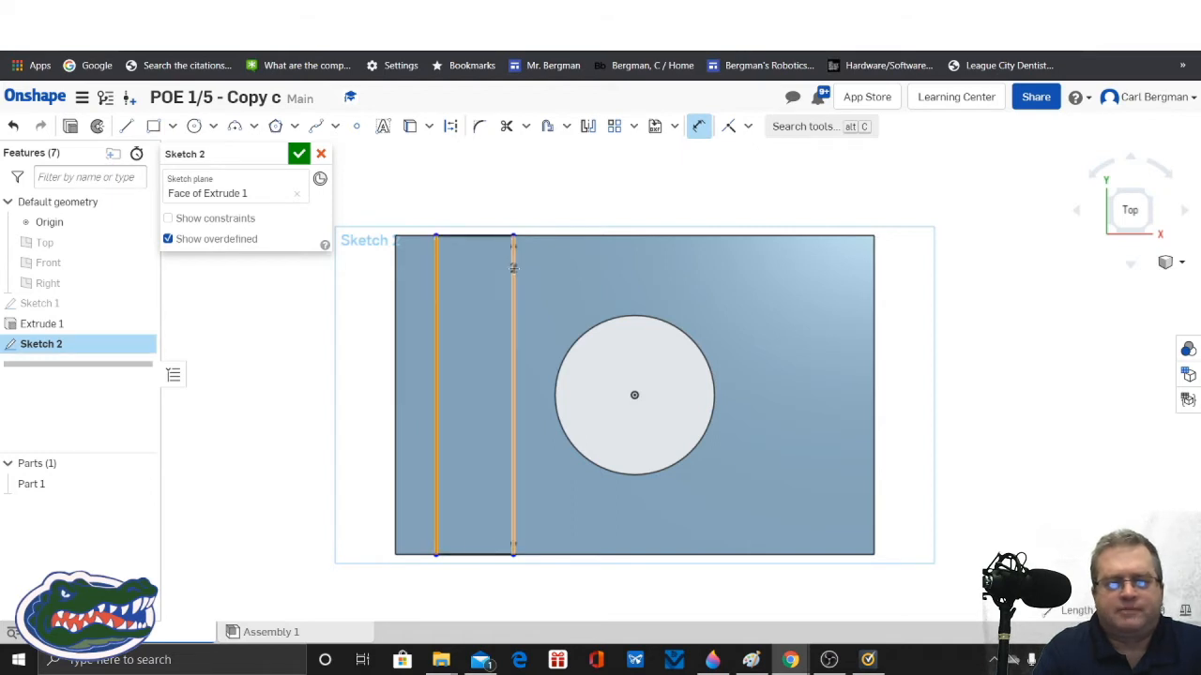
click(512, 266)
click(516, 182)
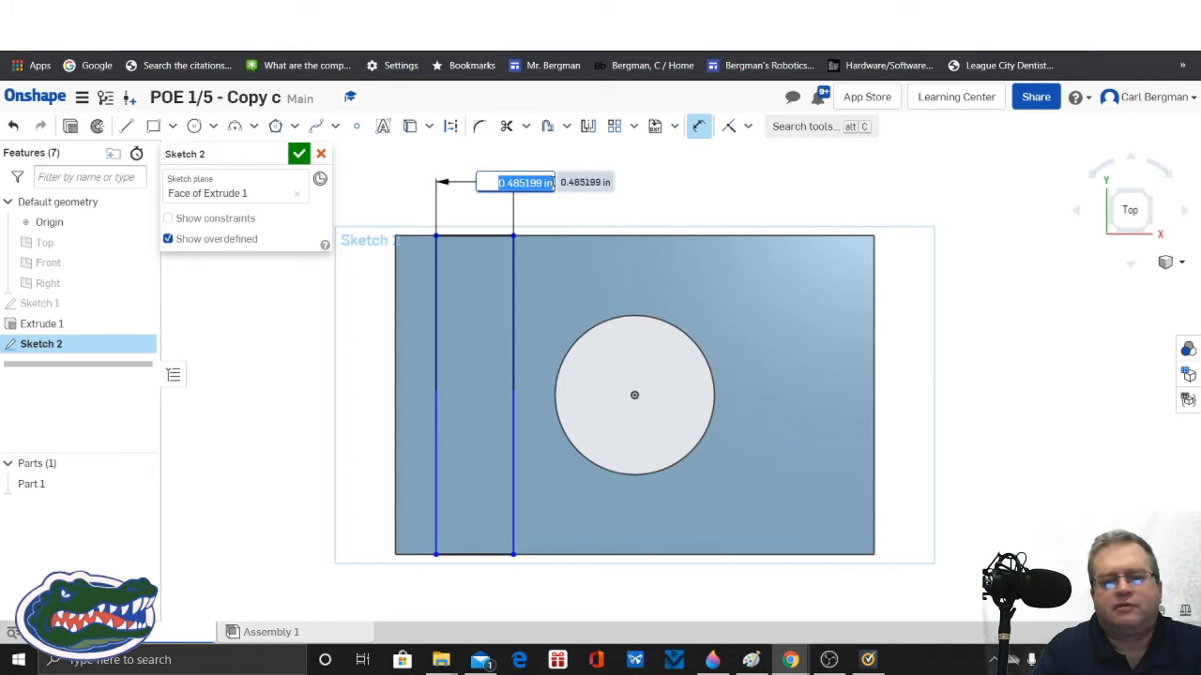
text(.25)
key(Return)
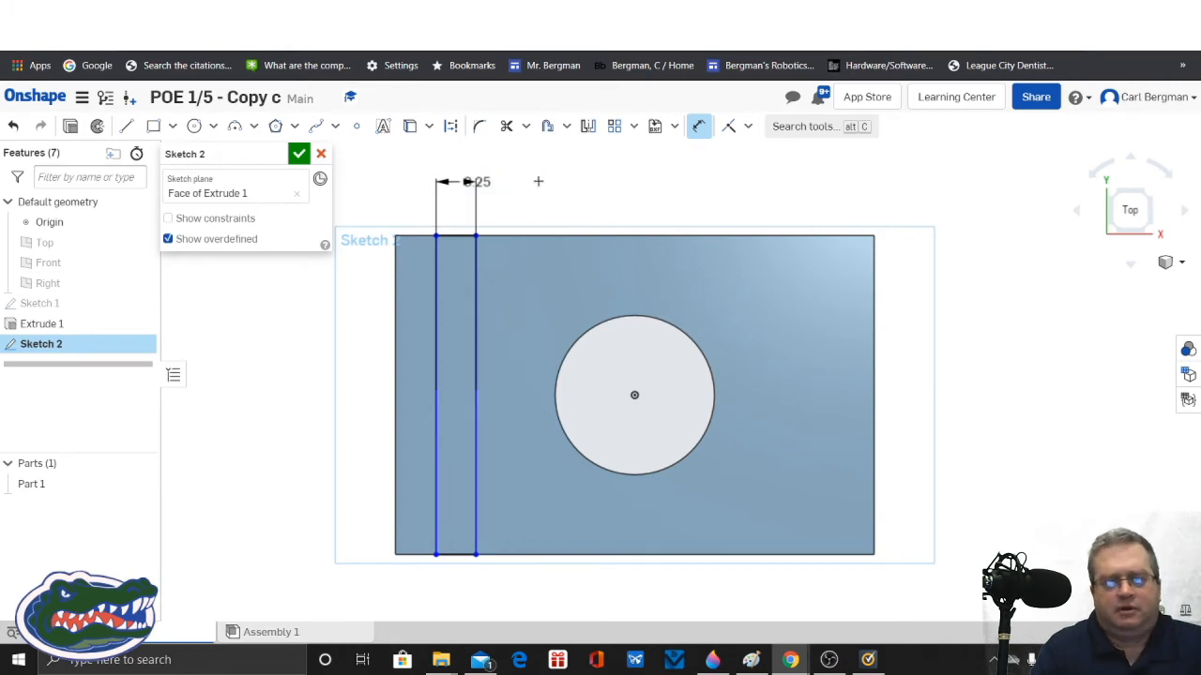
drag(512, 180, 549, 181)
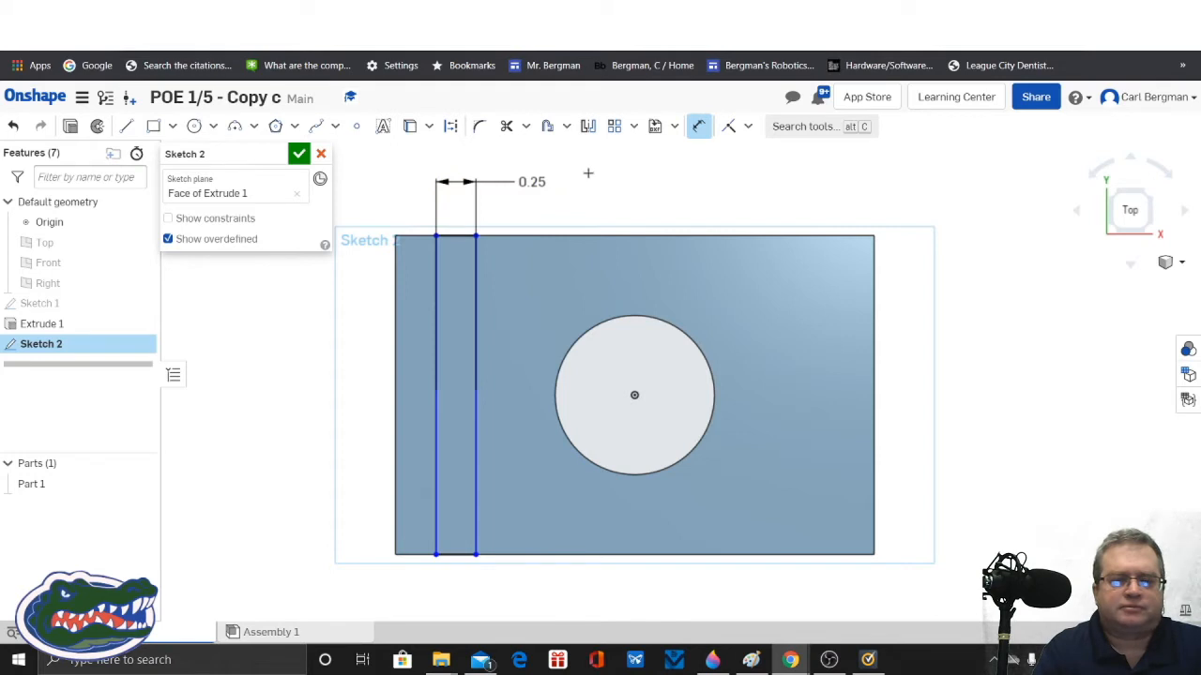
Step: Dimension the rectangle 0.1 in from the plate's left edge and move the dimension text clear of the 0.25 dimension
click(436, 279)
click(396, 267)
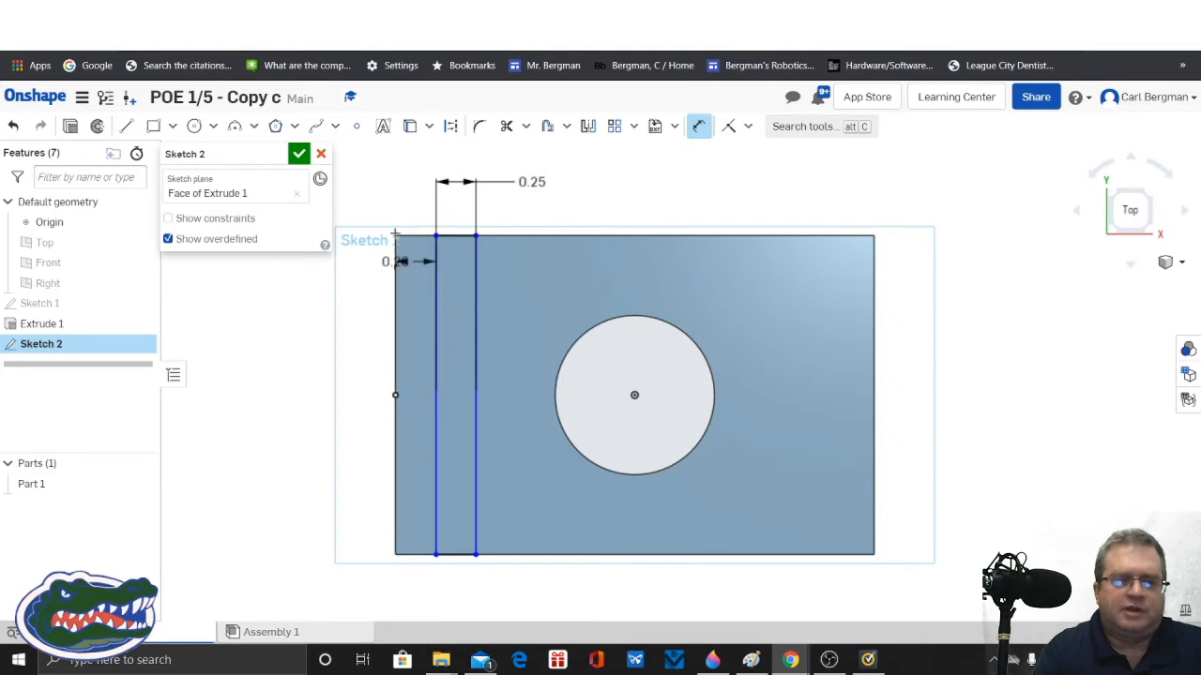
click(395, 183)
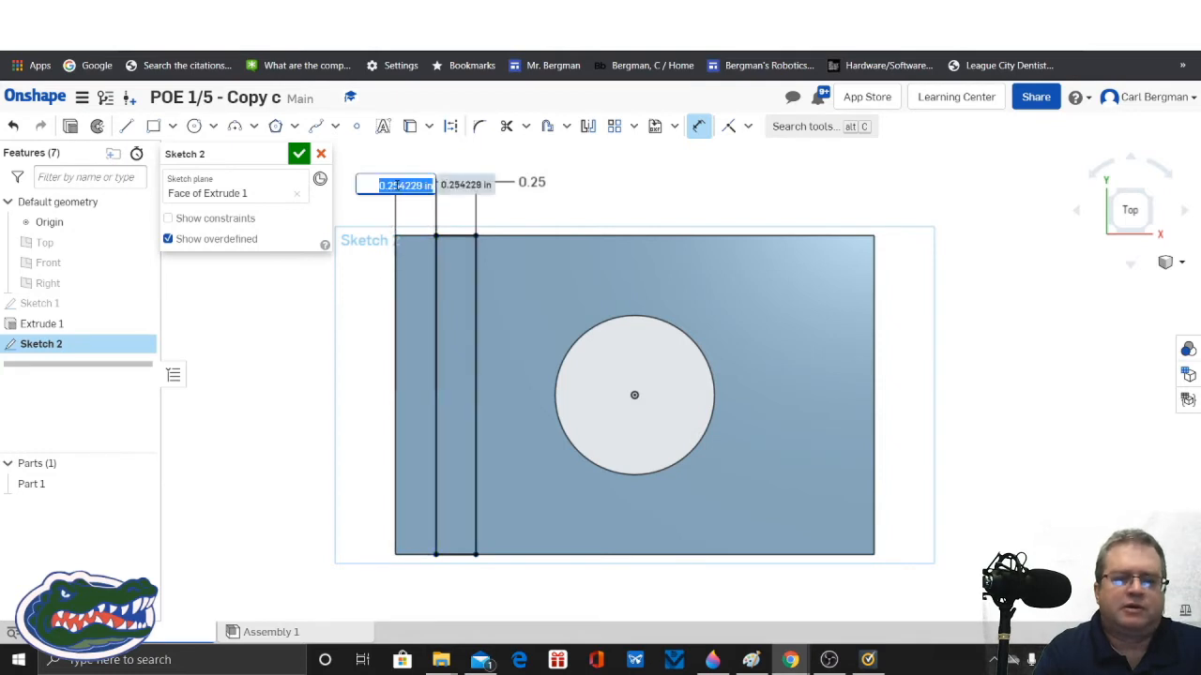
text(0.1)
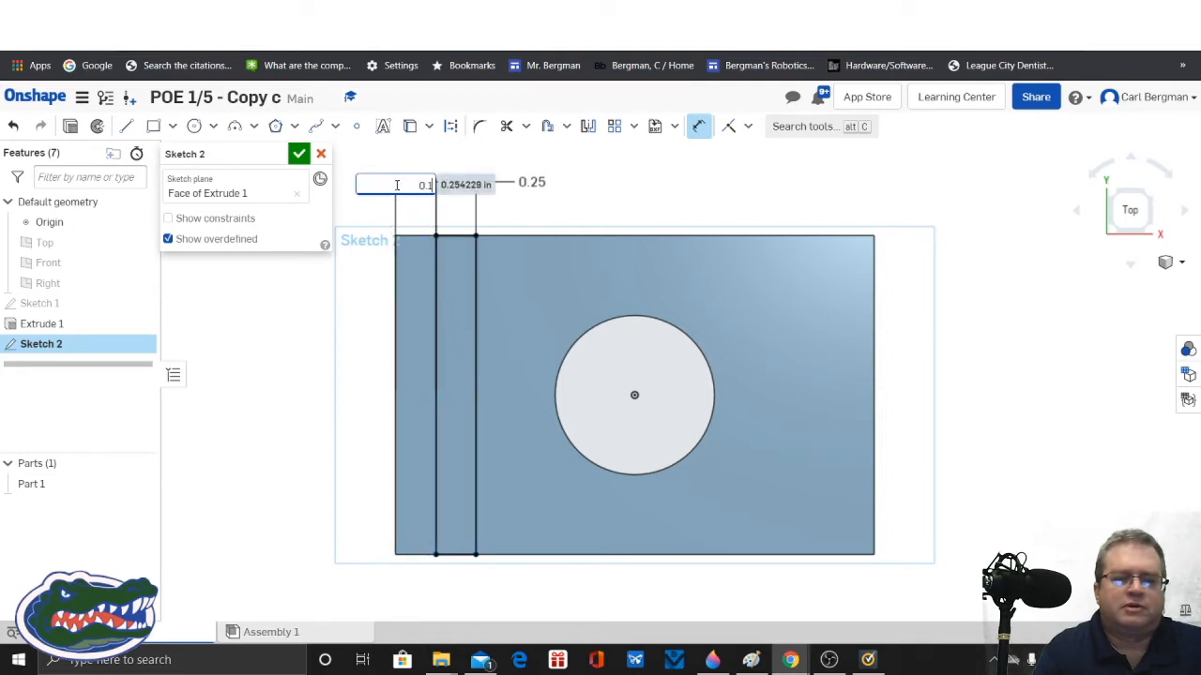
key(Return)
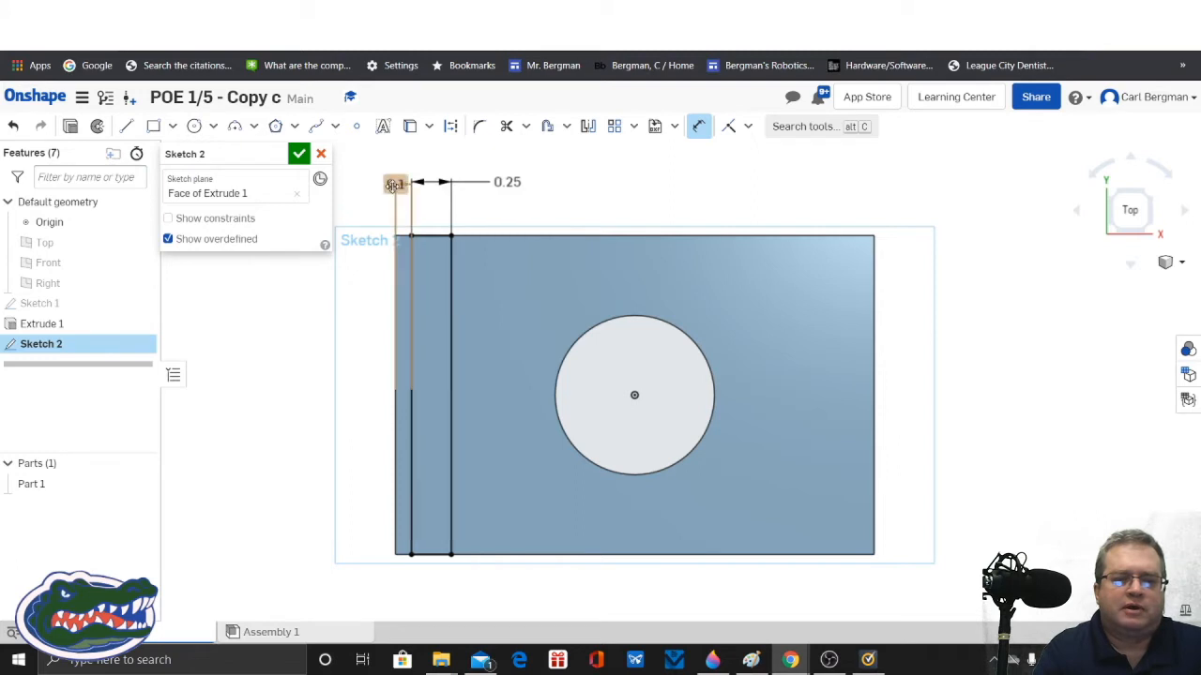
drag(395, 184, 367, 174)
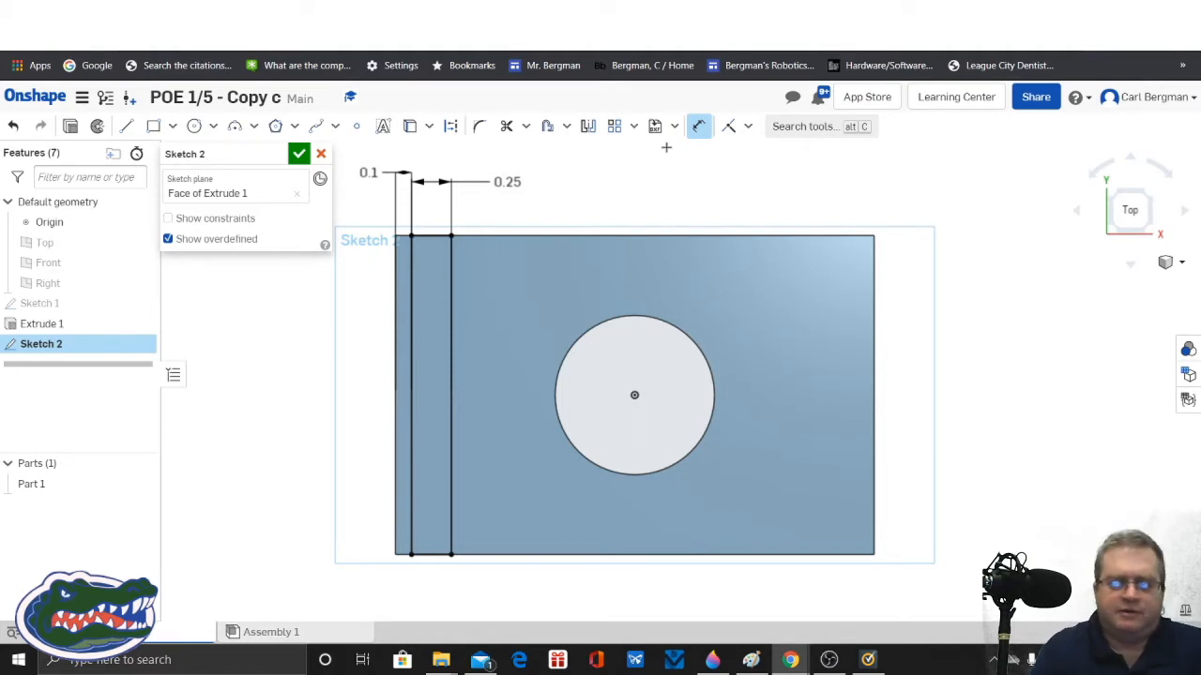
click(700, 127)
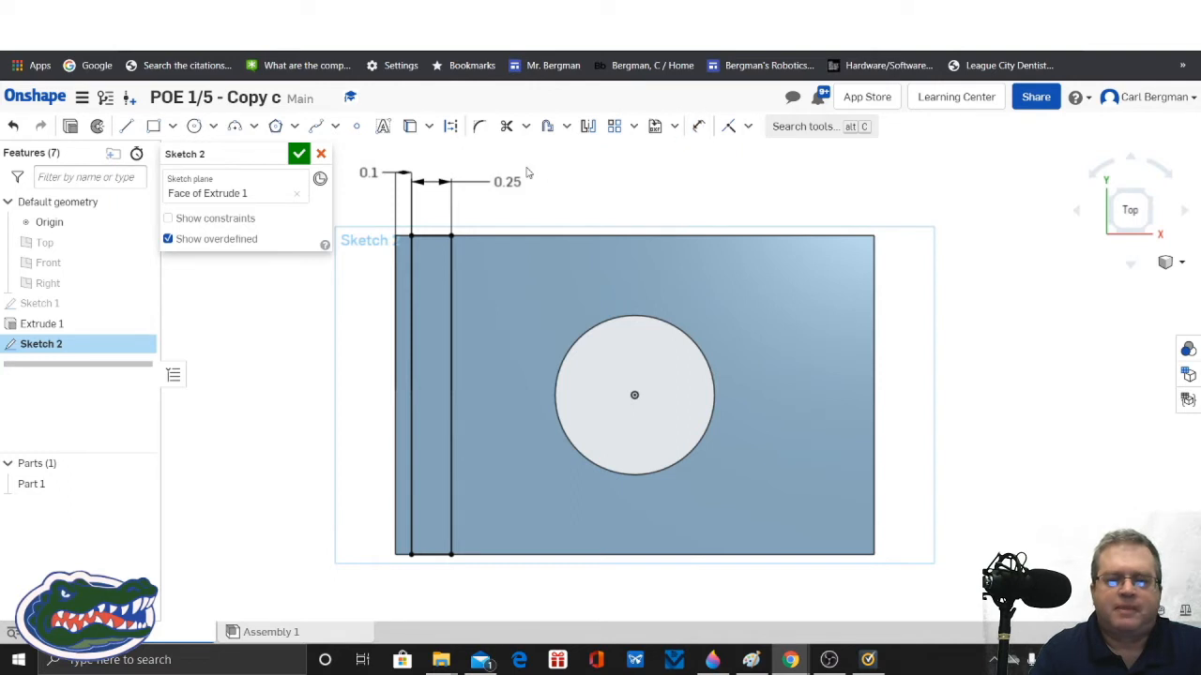
Step: Draw a closed four-line rectangle across the hole, about 0.642 in wide and 2 in tall, between the plate's upper and lower edges
click(126, 126)
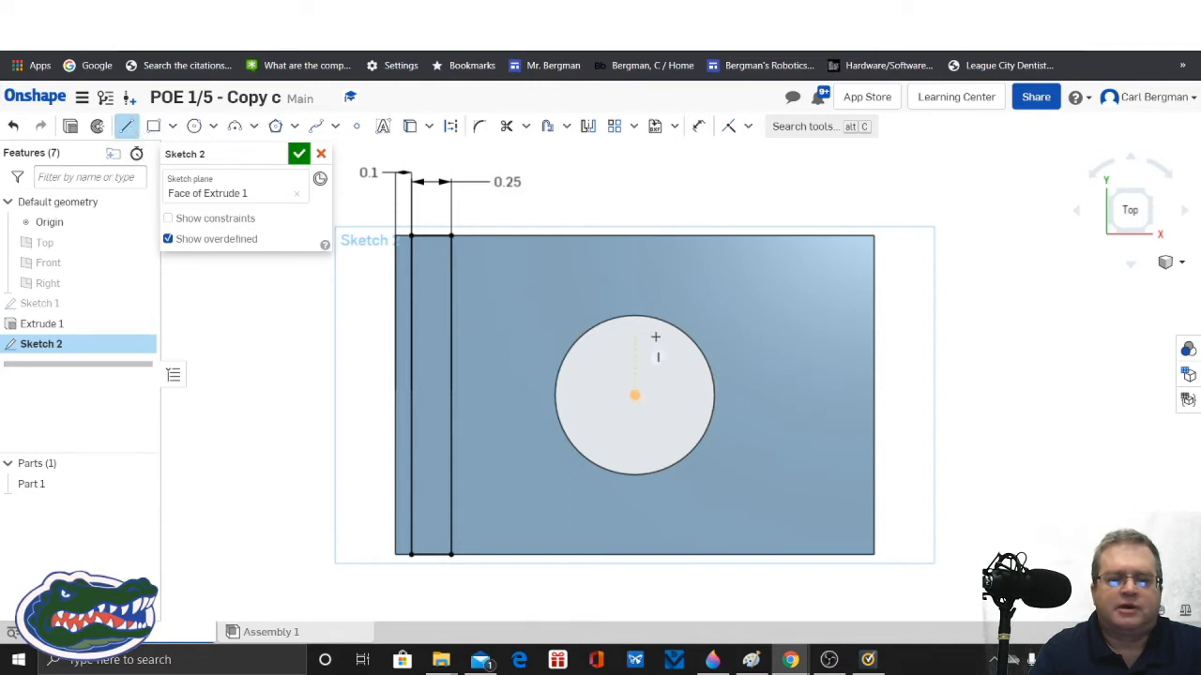
click(577, 236)
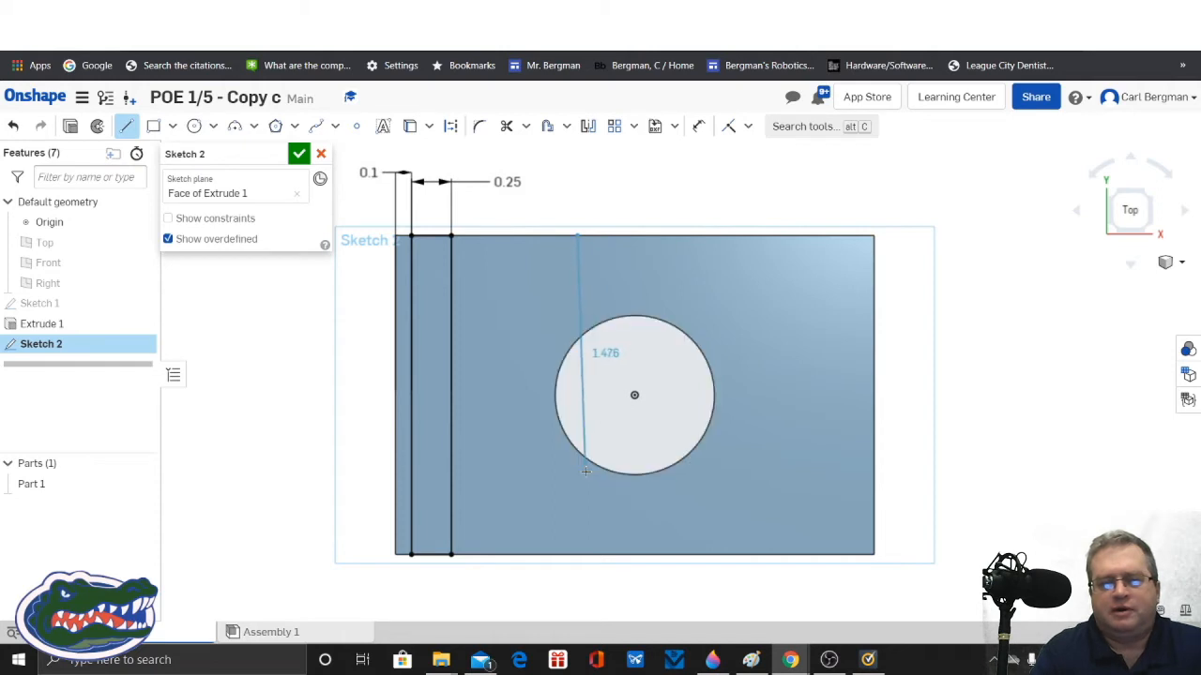
click(575, 554)
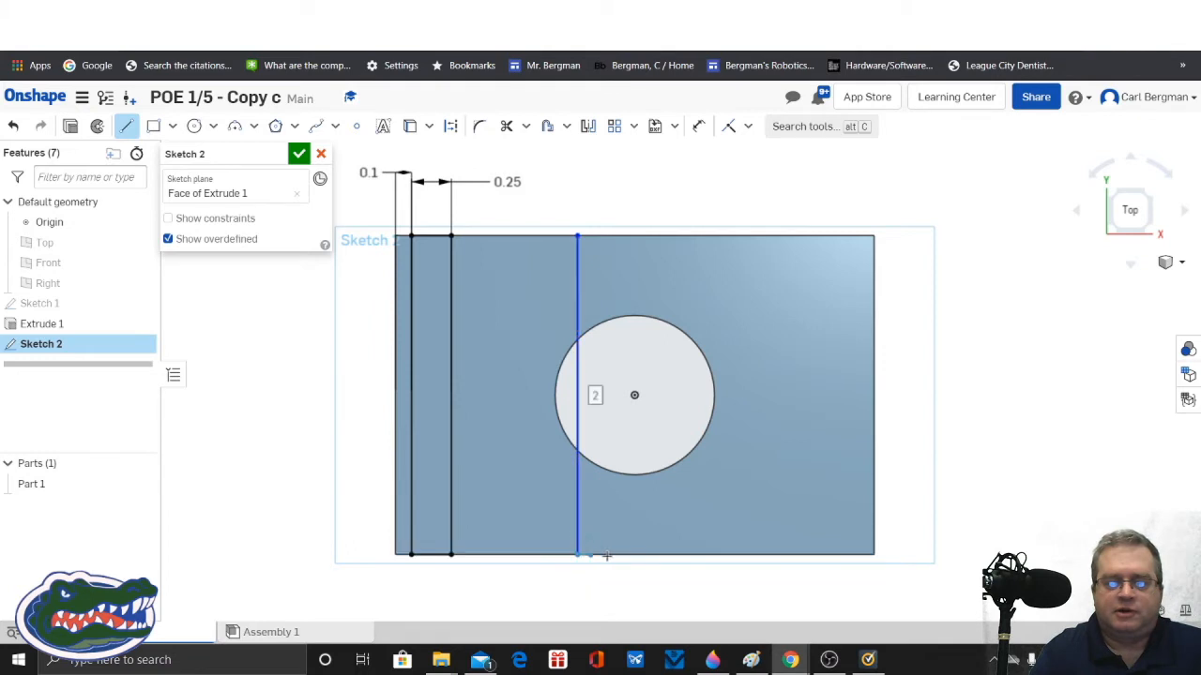
click(679, 554)
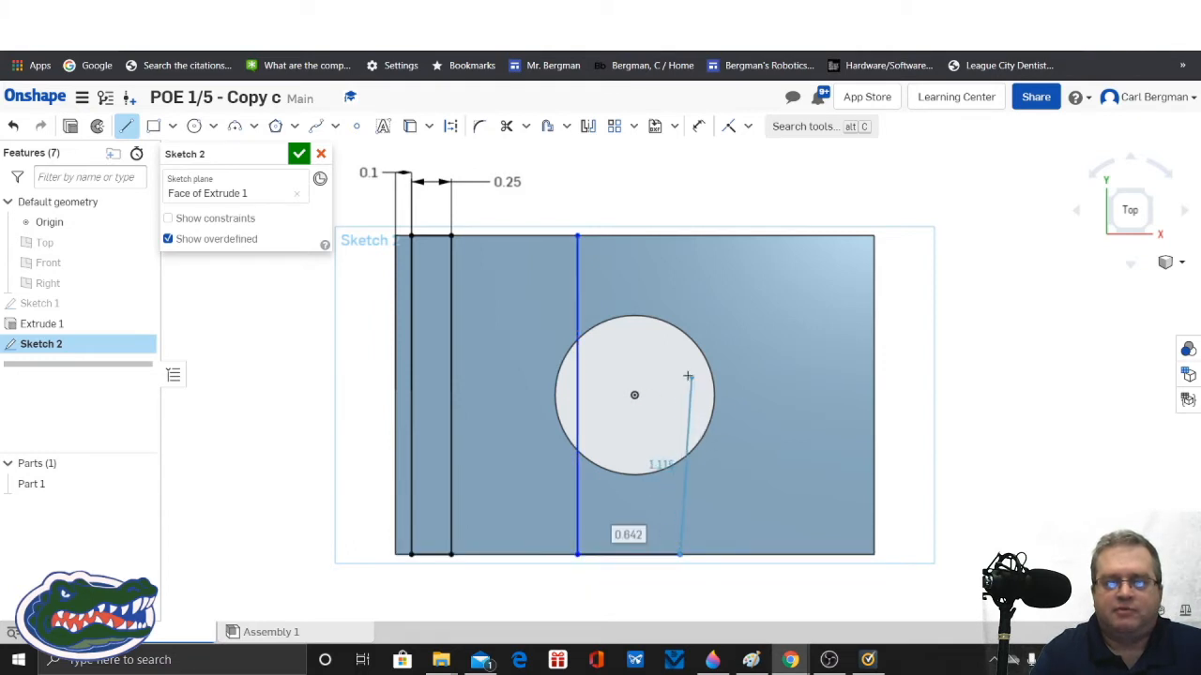
click(677, 234)
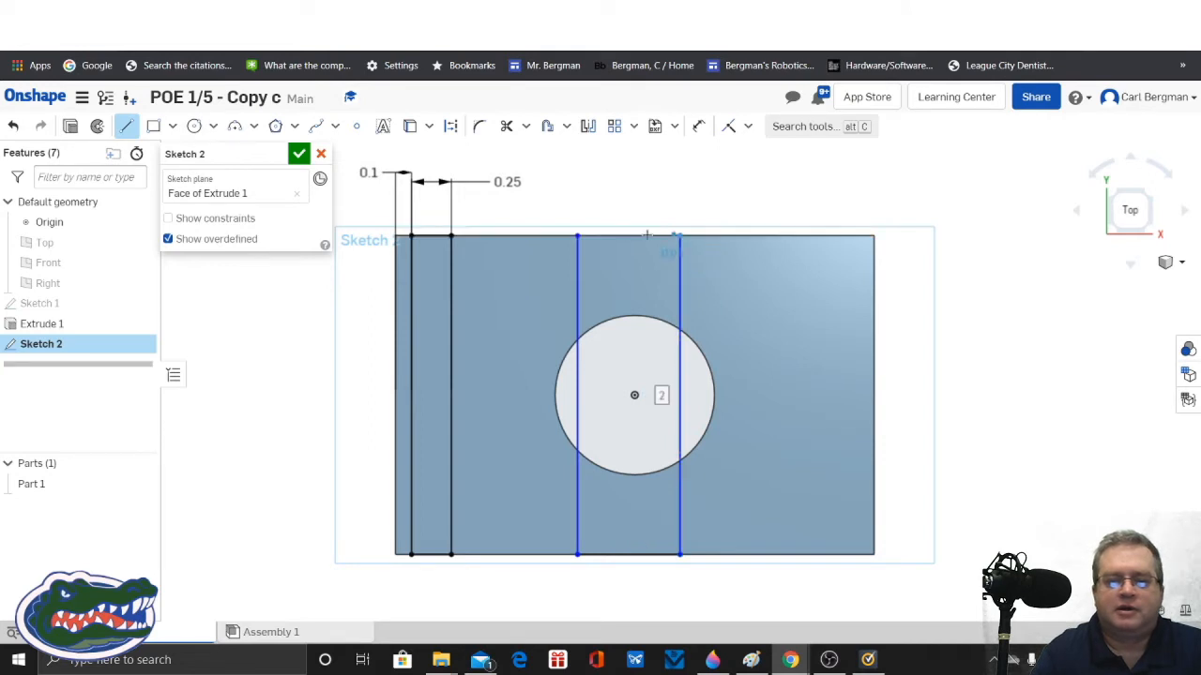
click(577, 235)
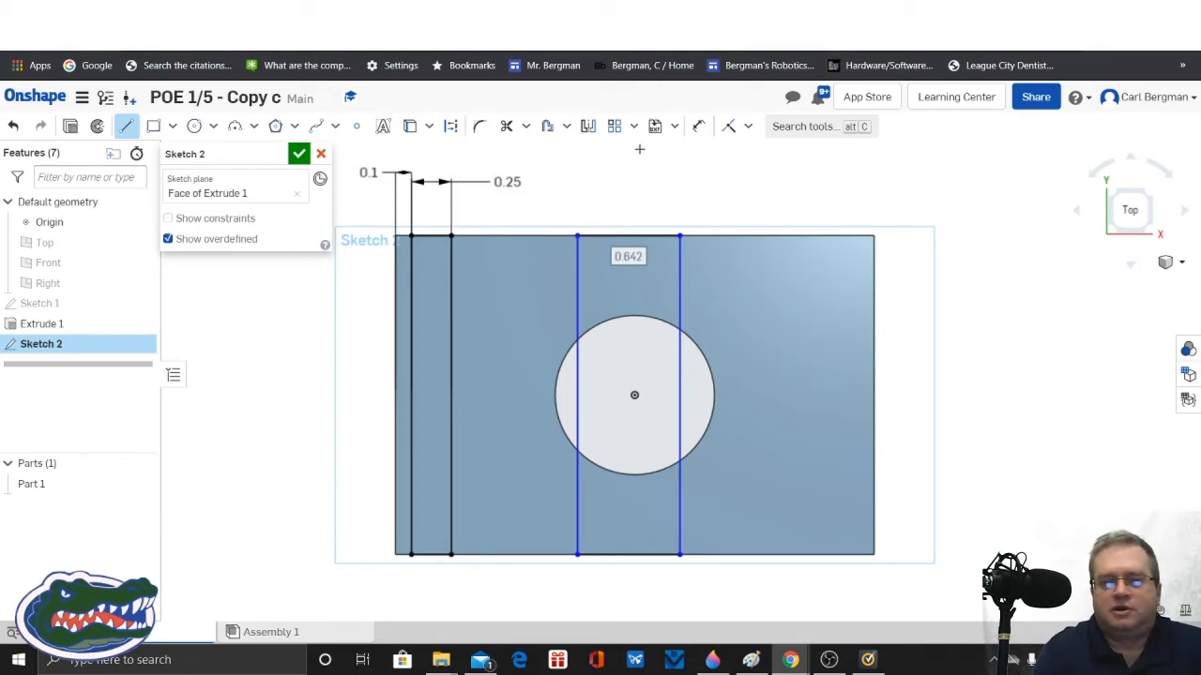
Step: Dimension the spacing between the two vertical lines crossing the hole as 0.4 in, placed above the plate
click(698, 125)
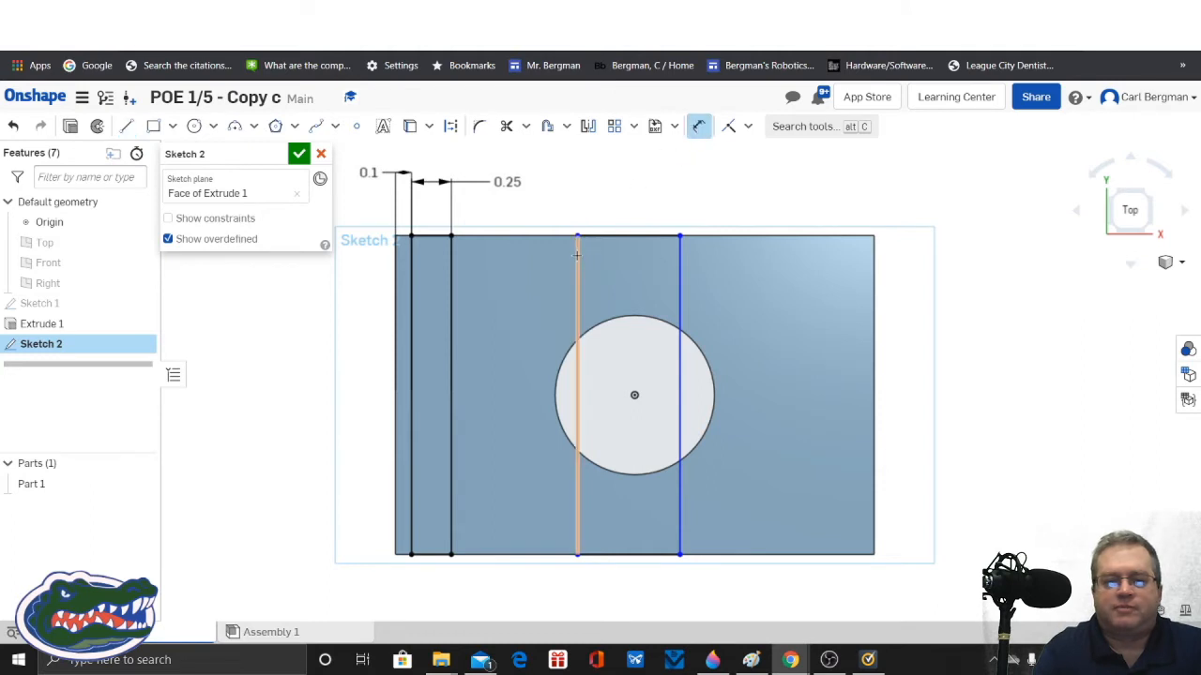
click(677, 260)
click(672, 179)
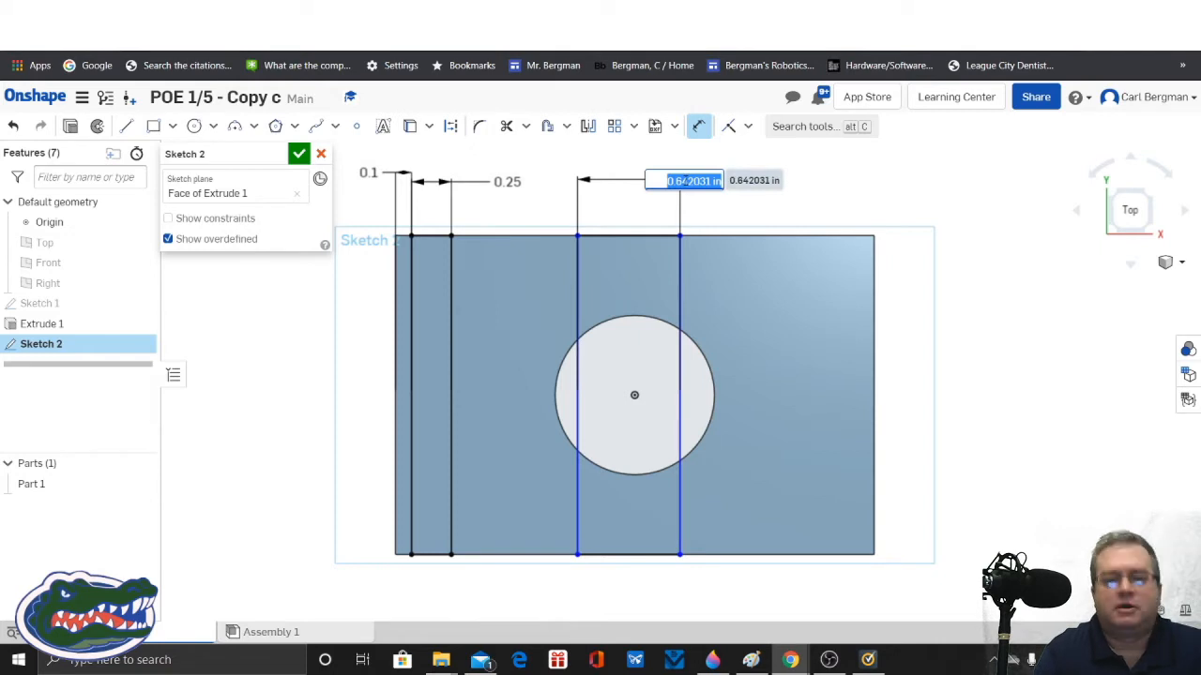
text(0.4)
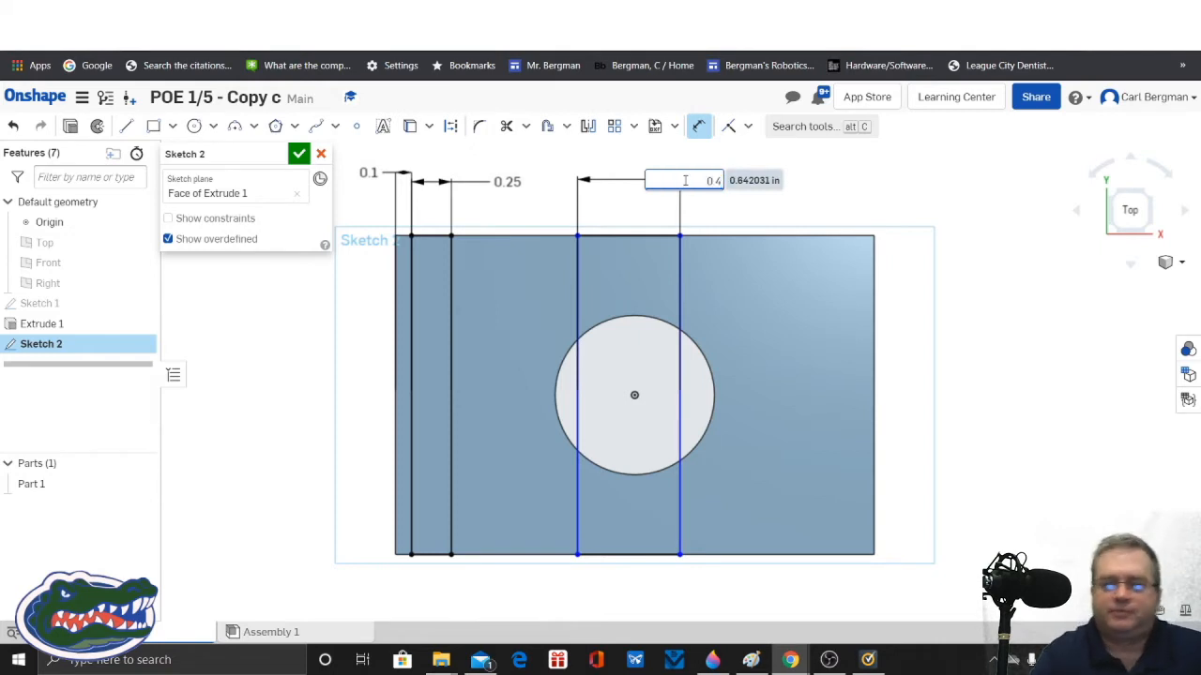
key(Return)
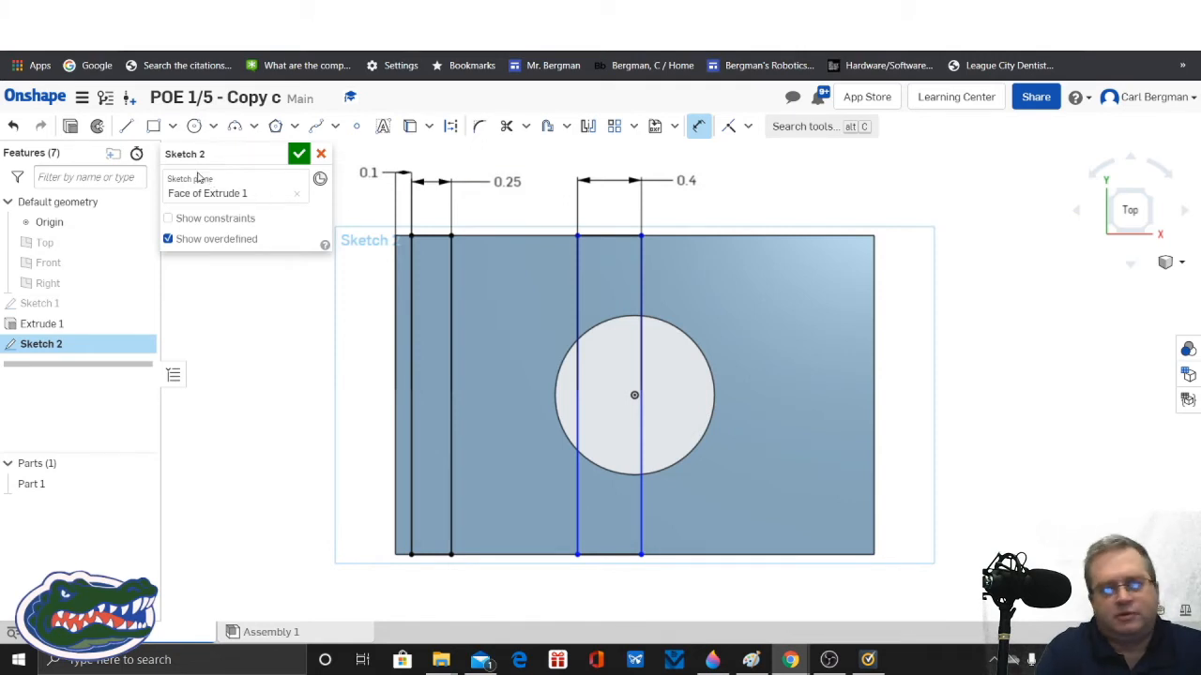
Step: Draw a vertical construction line through the middle of the 0.4 in strip, joining the midpoints of its upper and lower edges
click(129, 130)
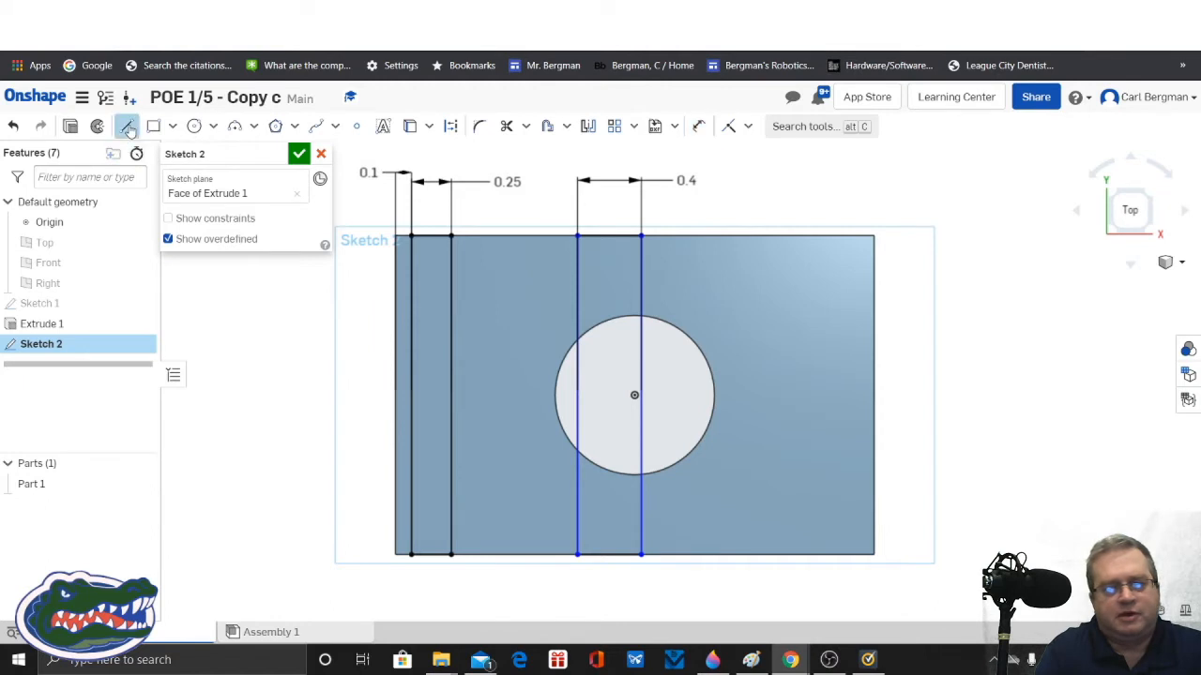
click(450, 131)
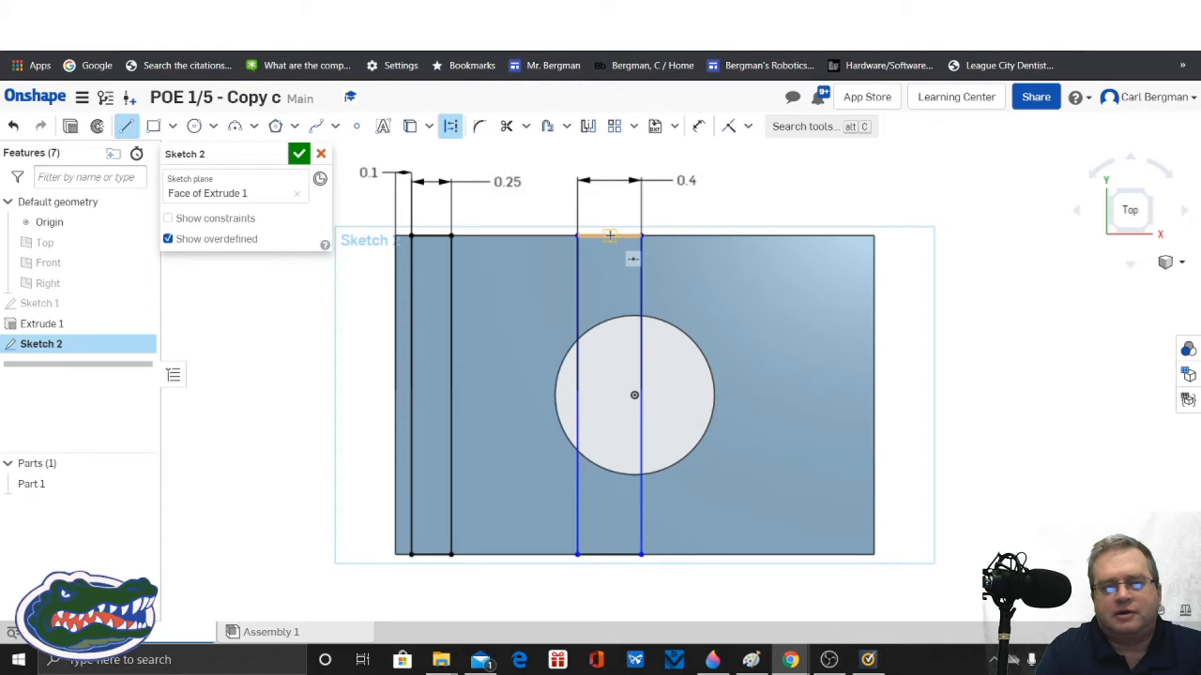
click(609, 237)
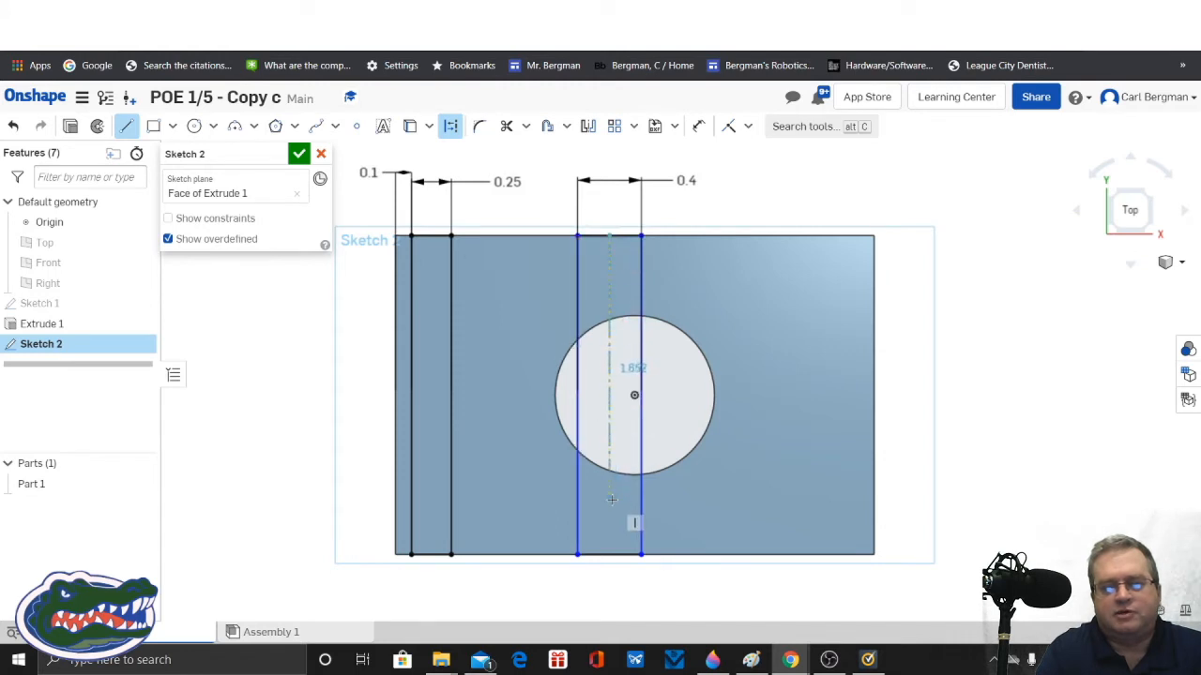
click(610, 555)
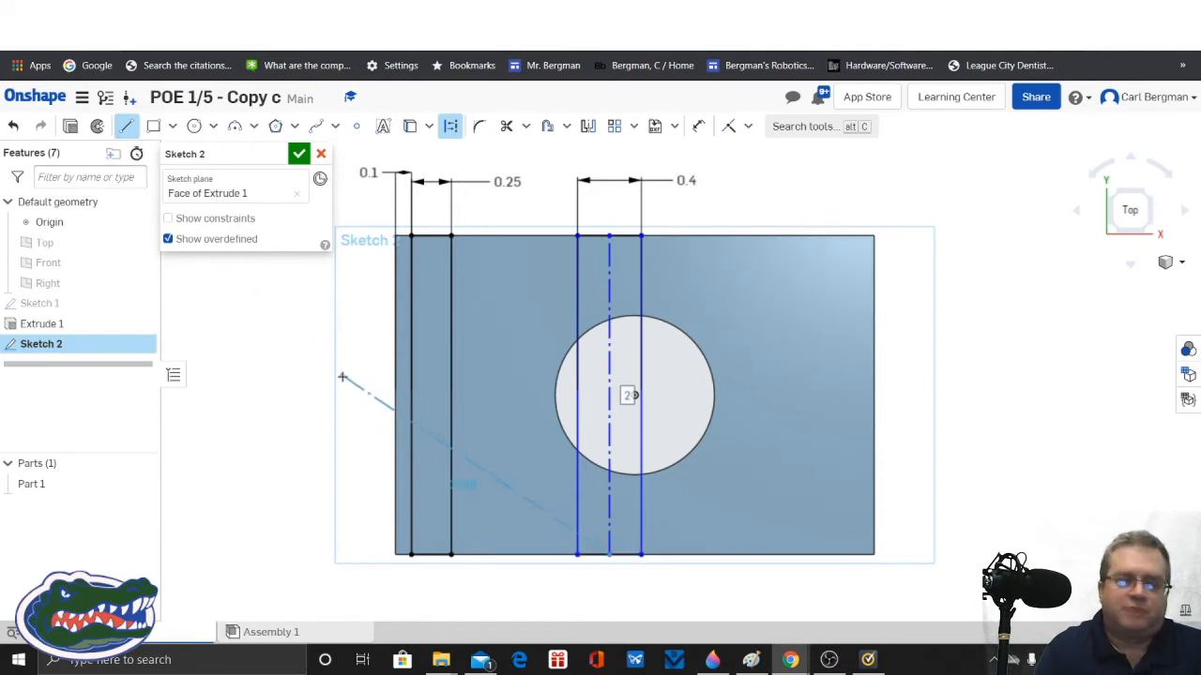
key(Escape)
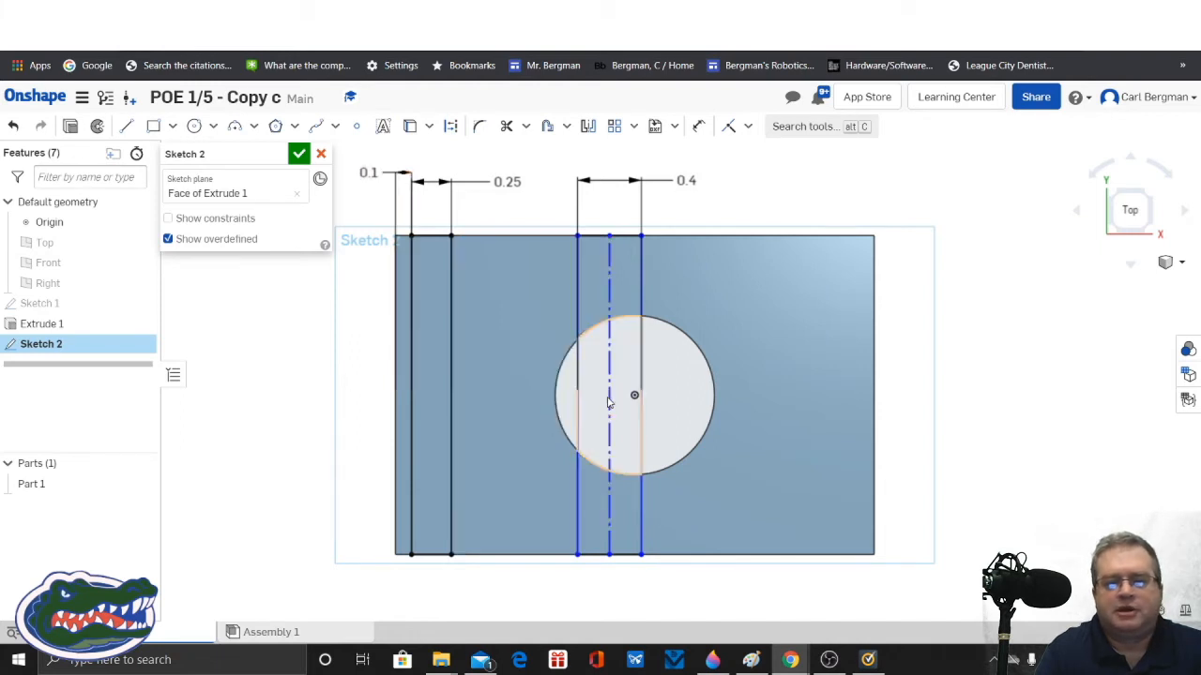
Step: Constrain the construction line coincident with the origin at the hole's centre and accept the sketch
key(d)
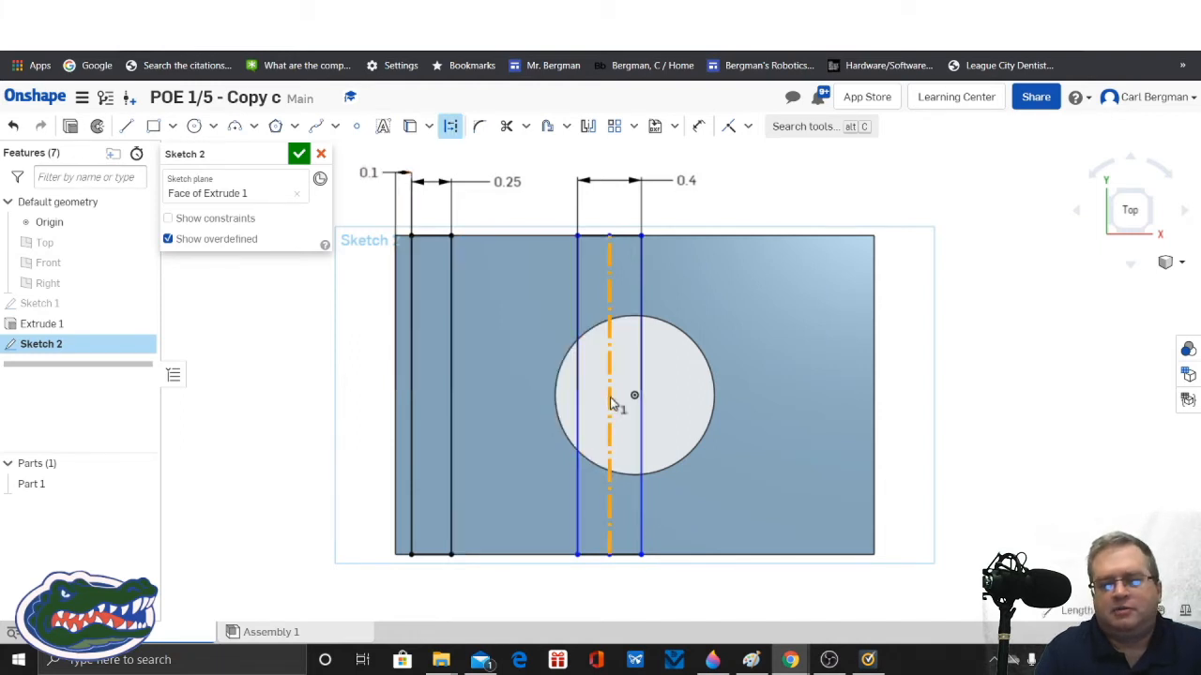
click(609, 399)
click(635, 398)
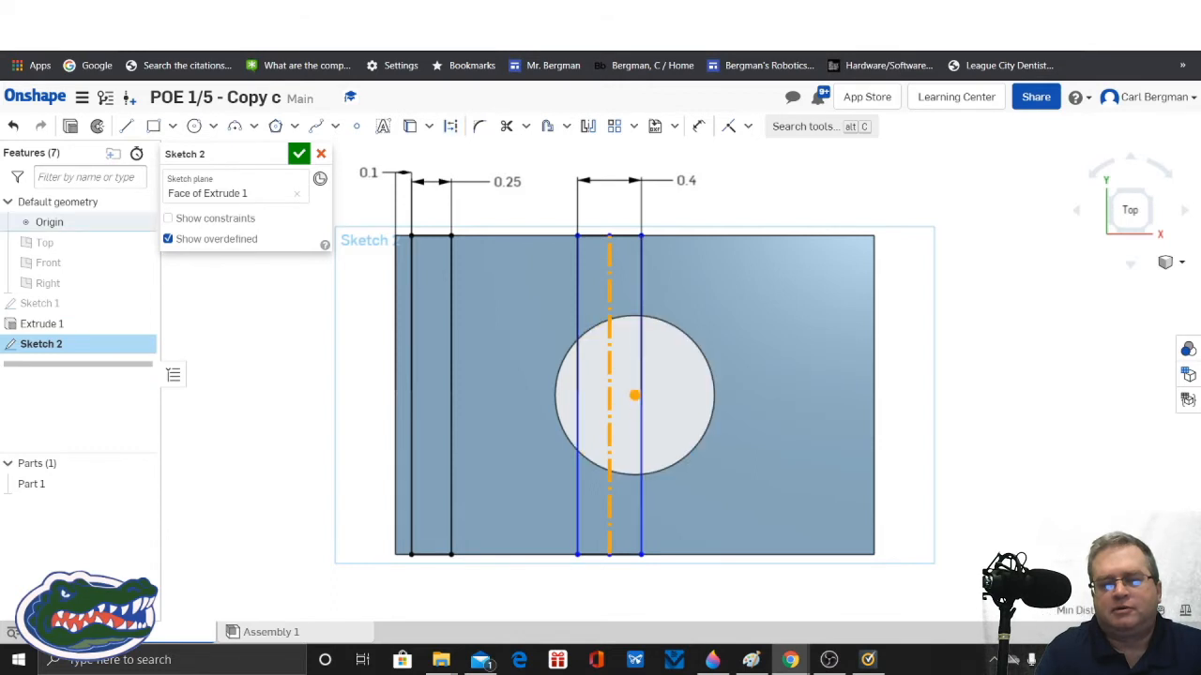
click(748, 128)
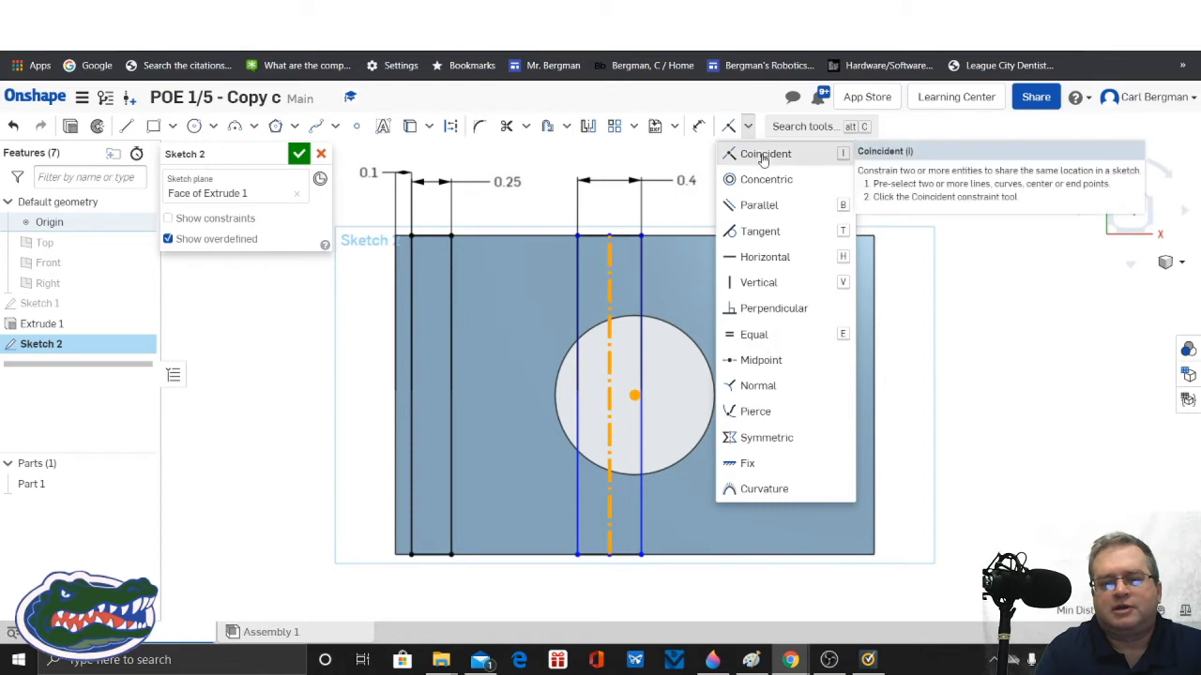
click(763, 154)
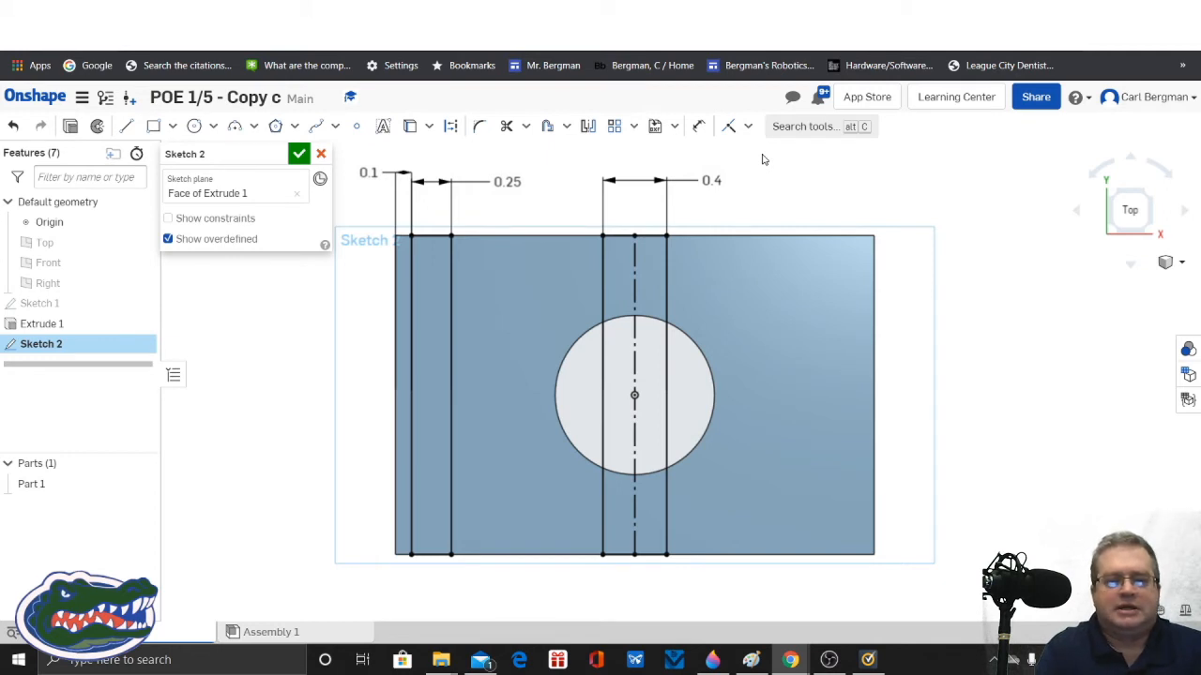
click(298, 154)
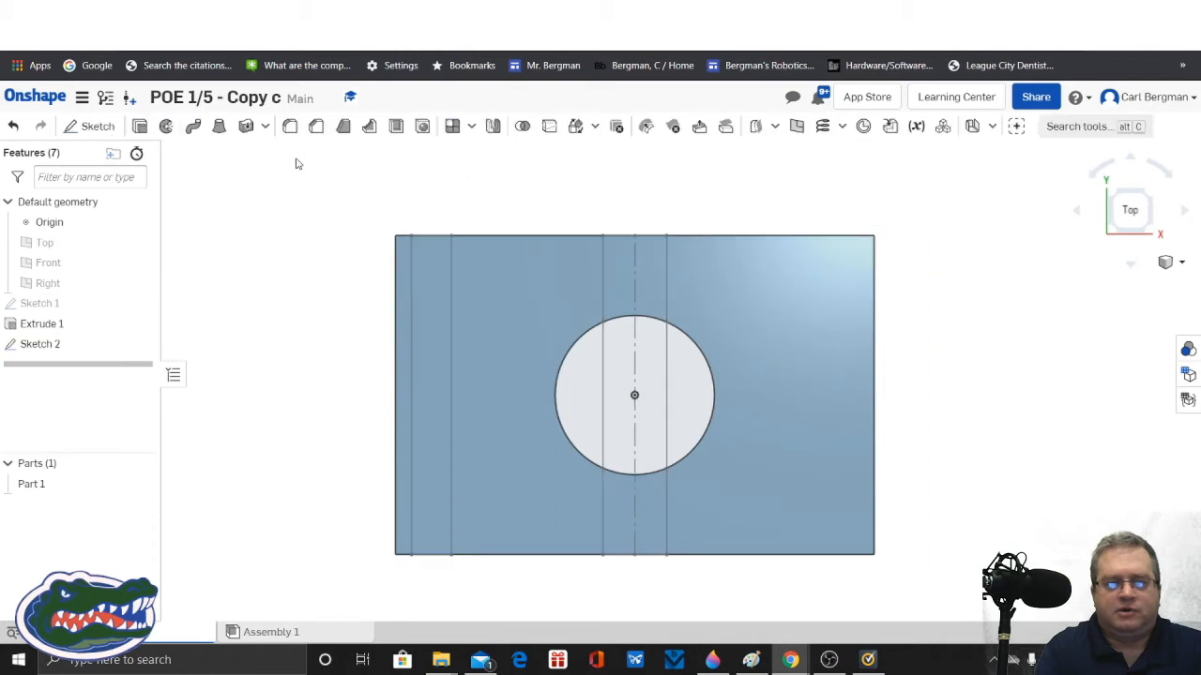
Step: Start a Remove extrude with the full 0.25 in strip and the two strip regions on either side of the hole as profiles
click(1170, 262)
click(1093, 282)
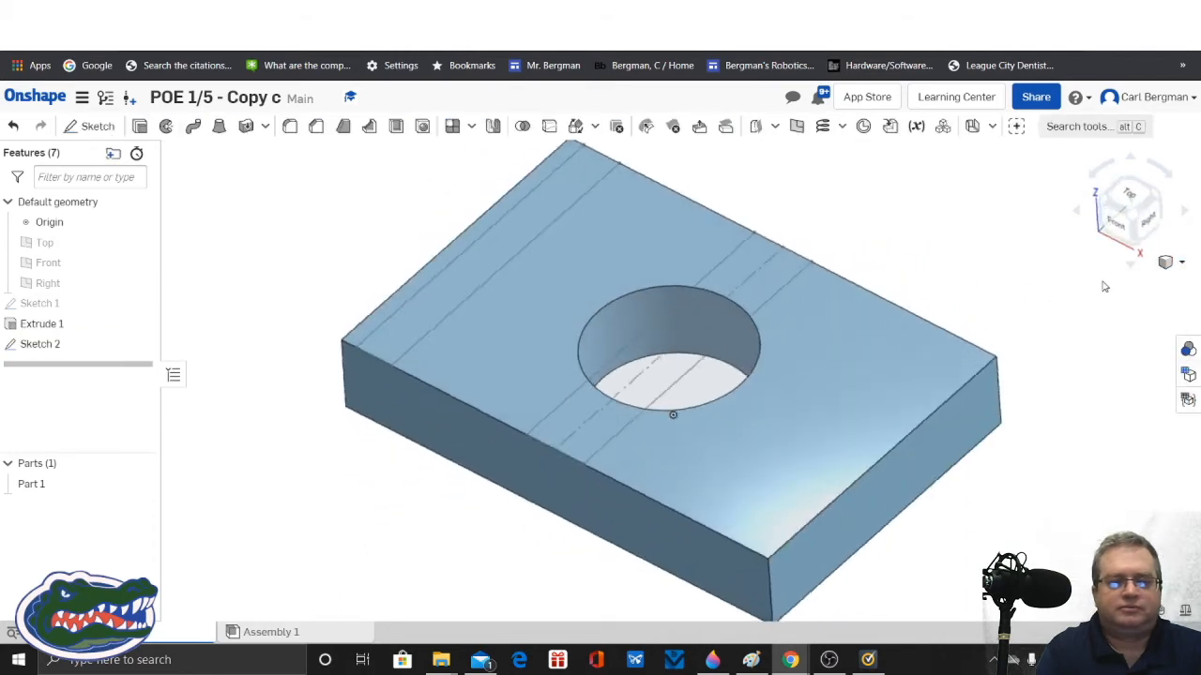
click(139, 126)
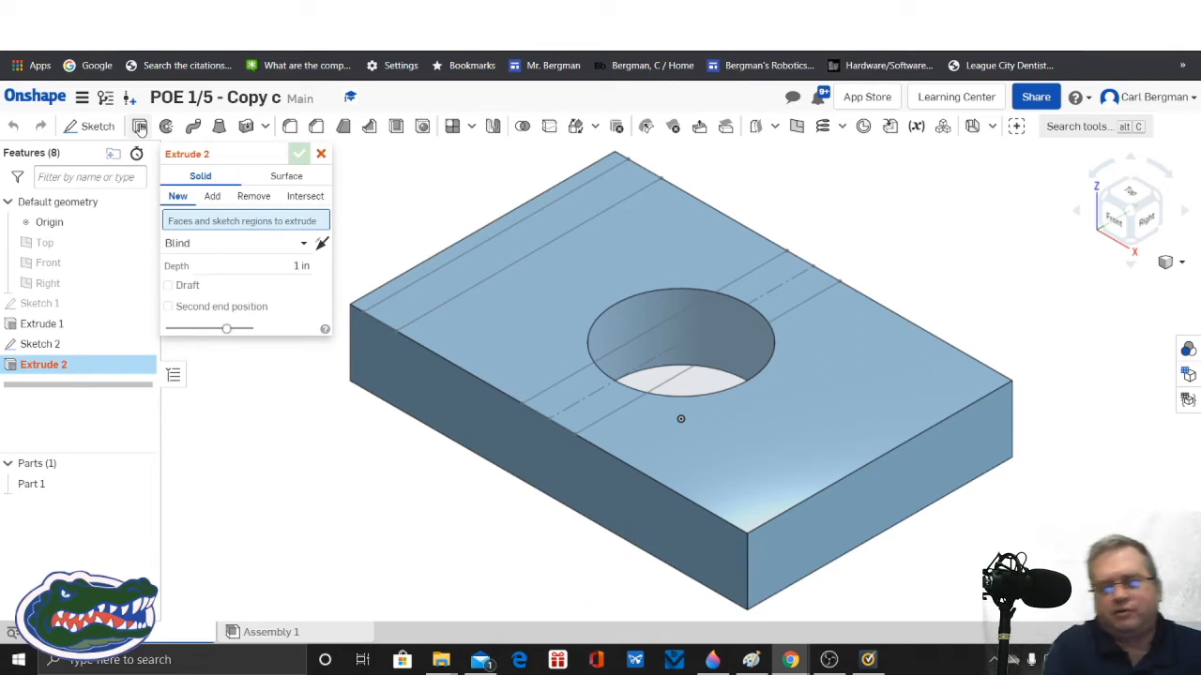
click(253, 197)
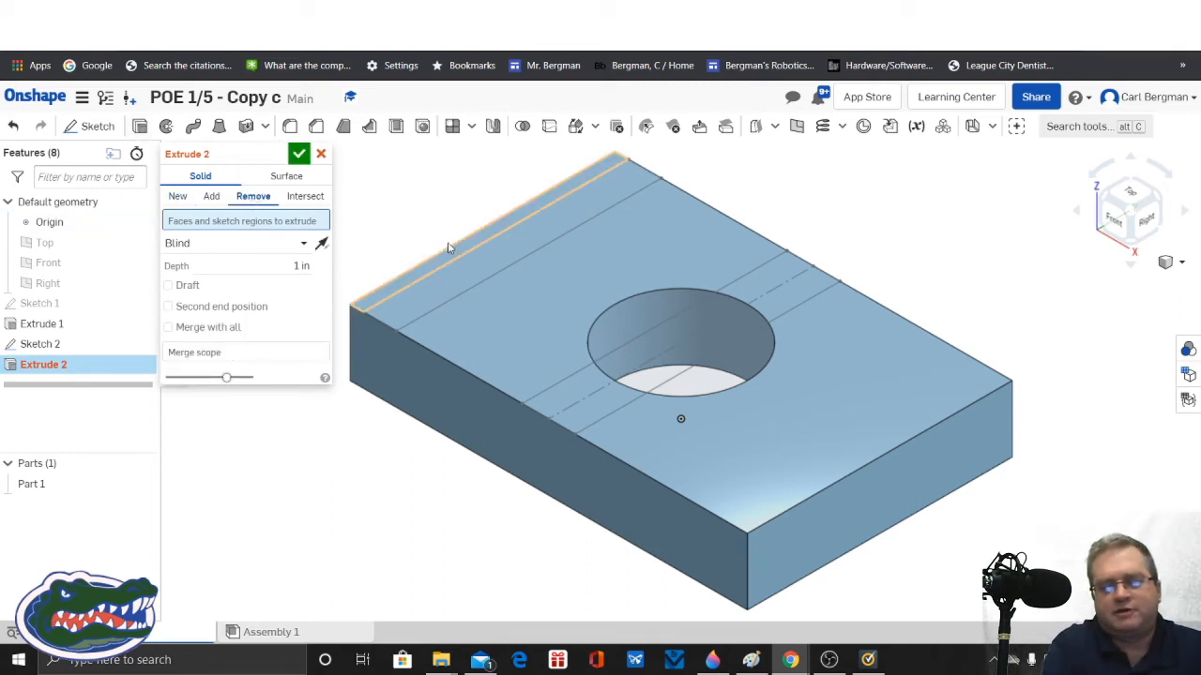
click(482, 272)
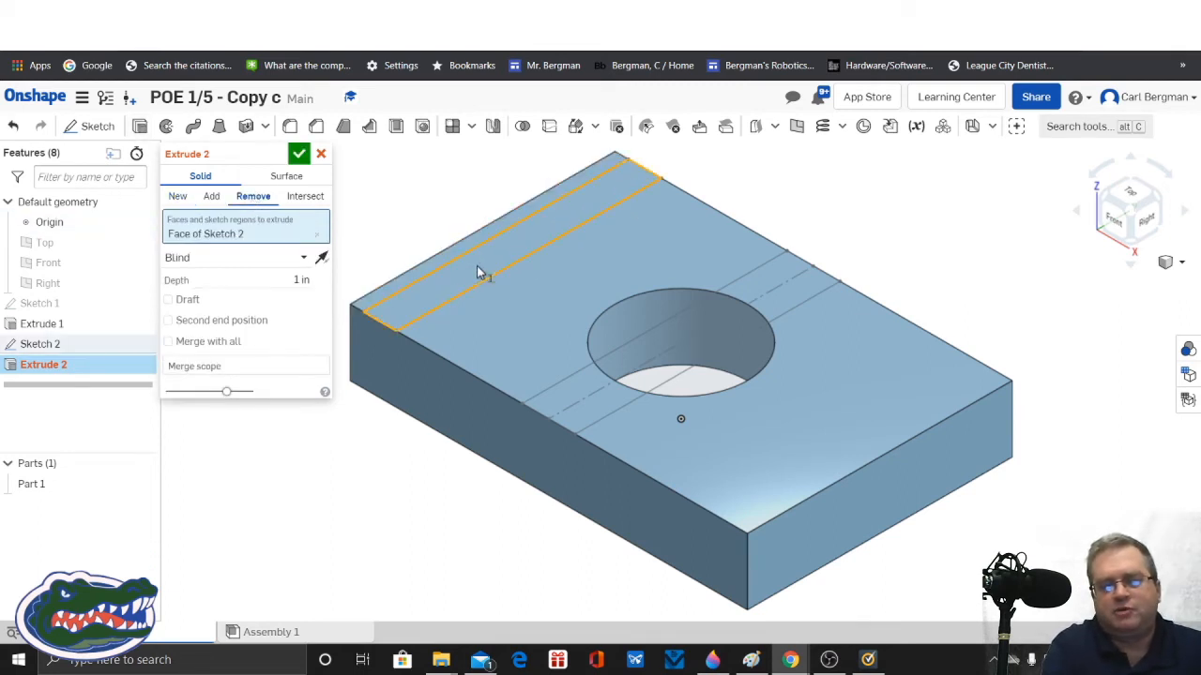
click(783, 306)
click(616, 405)
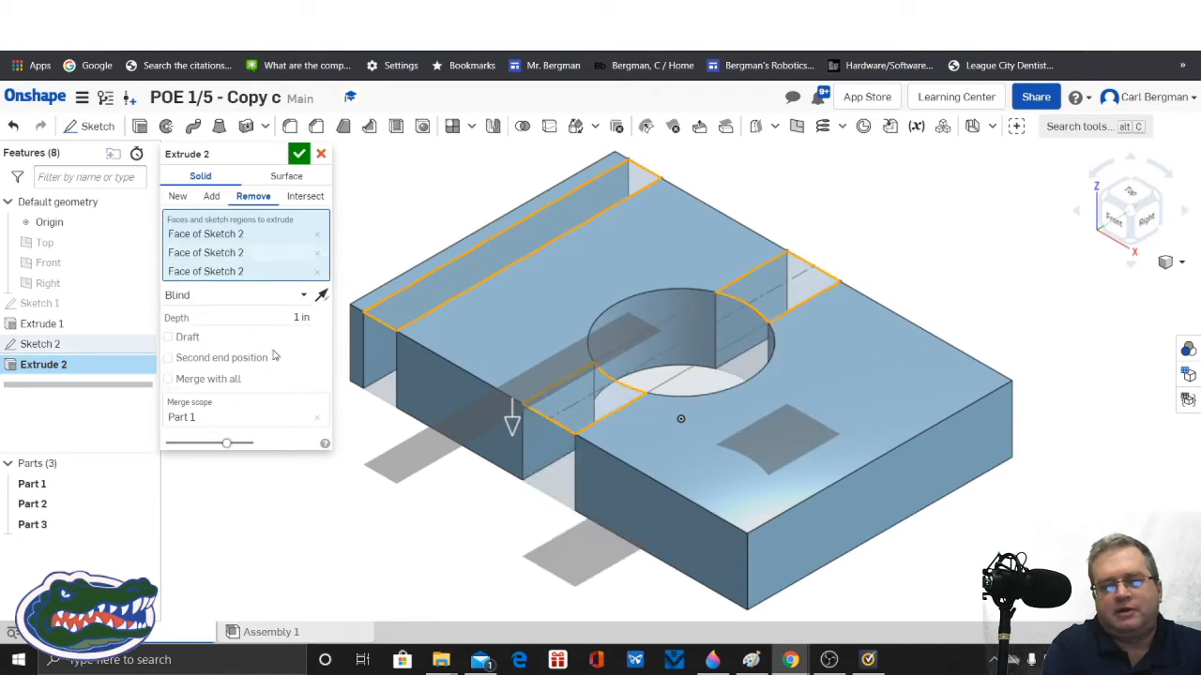
Step: Set the blind cut's depth to 0.1 in and accept the extrude
click(268, 318)
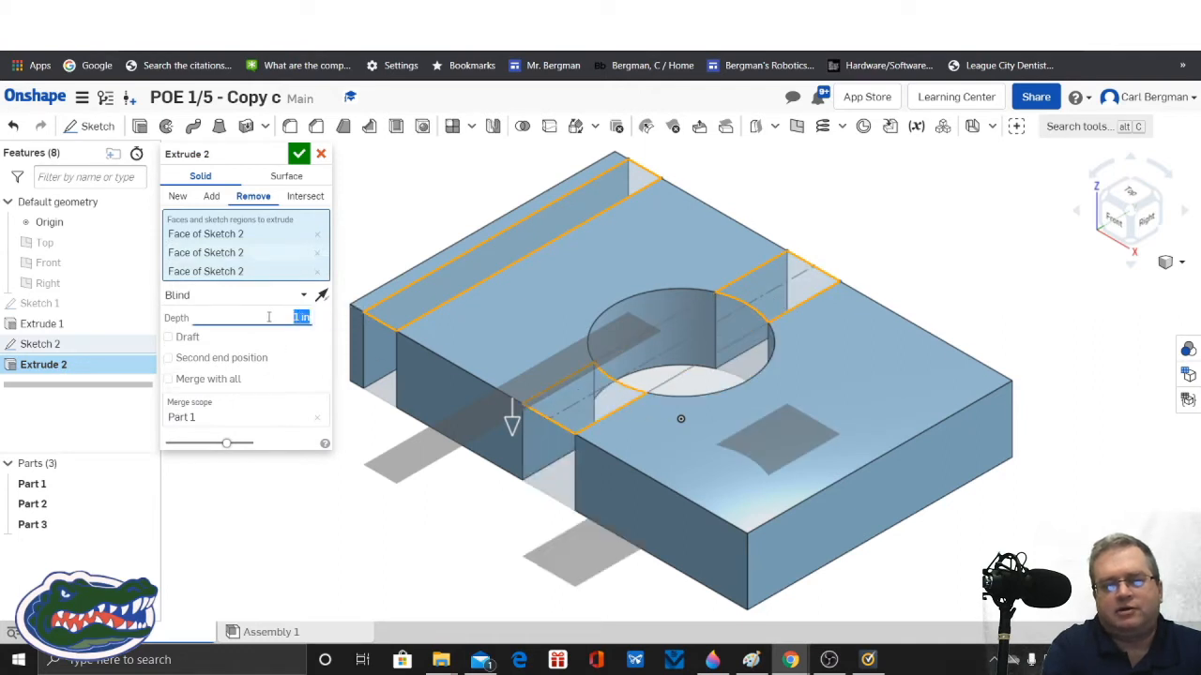
scroll(268, 317, up, 1)
scroll(268, 317, down, 2)
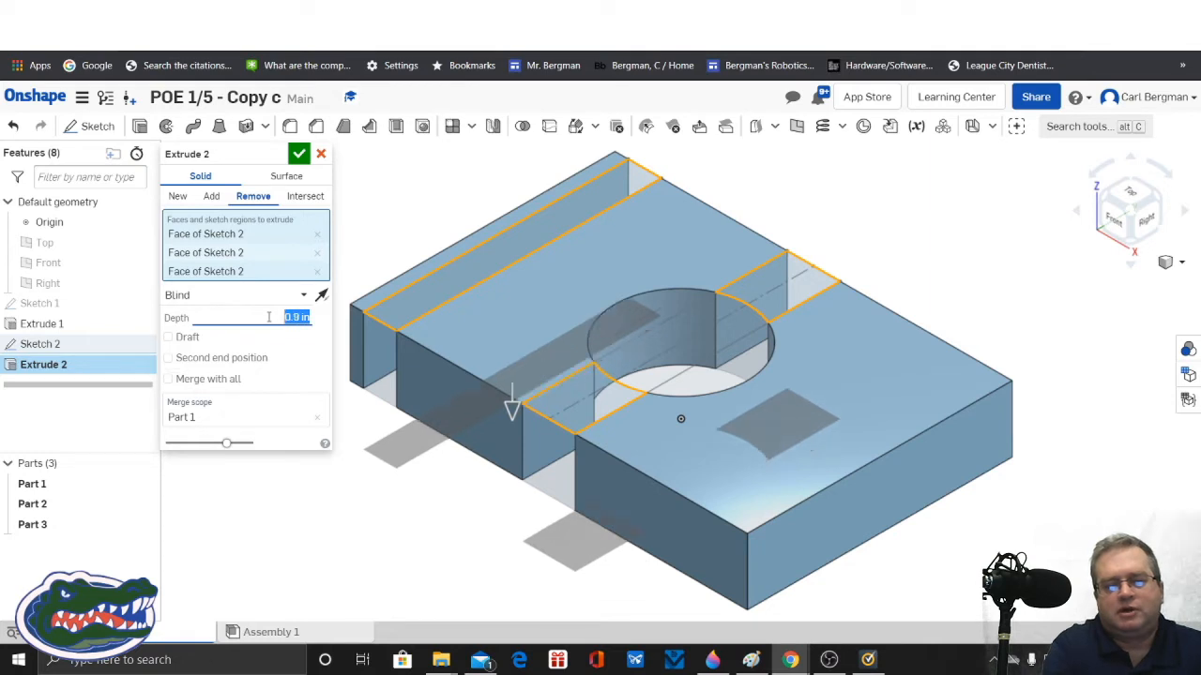
scroll(269, 317, down, 5)
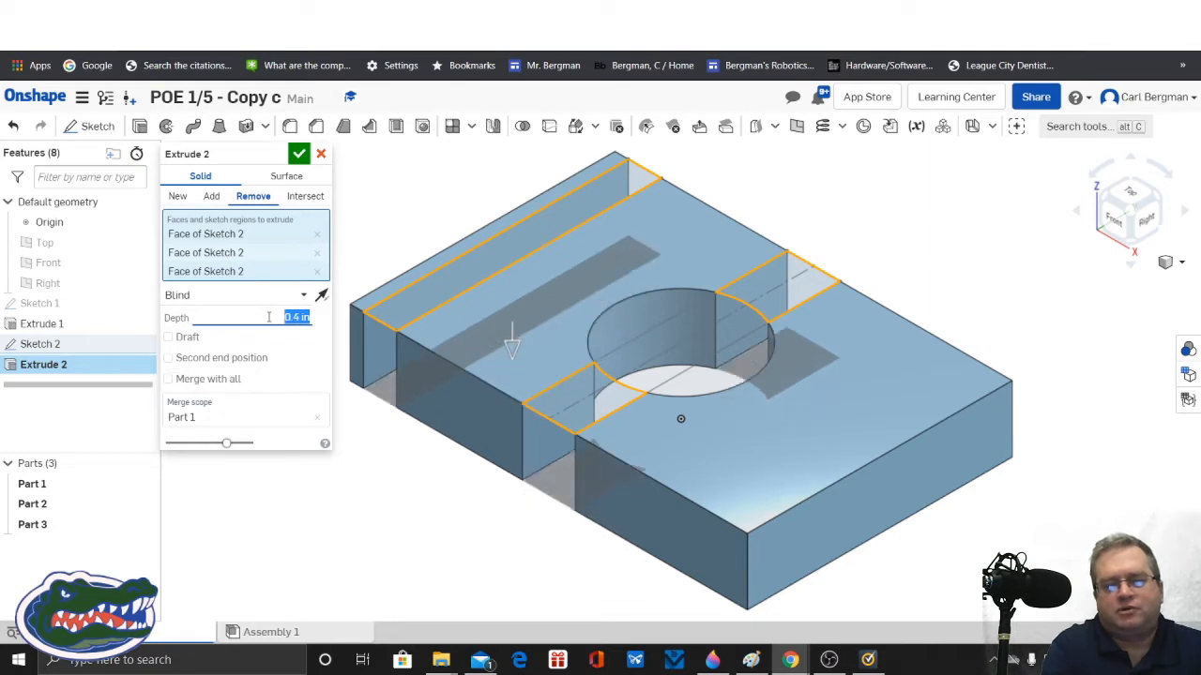
scroll(268, 317, down, 2)
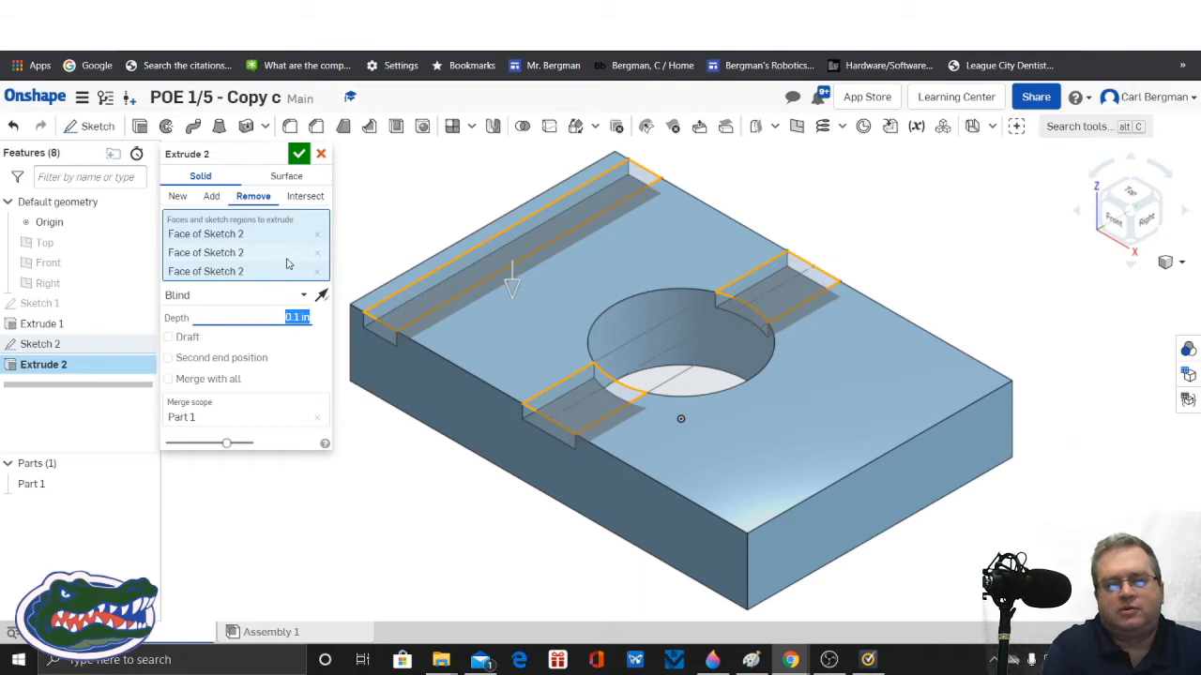
click(298, 153)
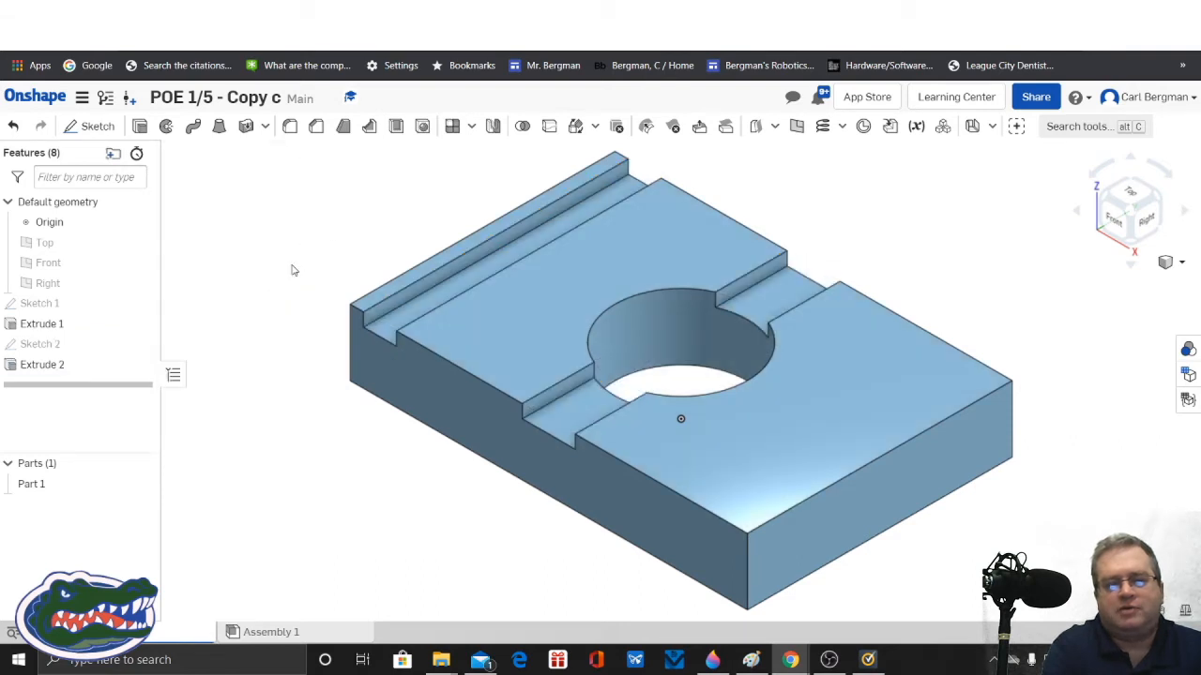
Step: Start a new sketch on the plate's long front face, where the slots open out
right_drag(223, 331, 208, 310)
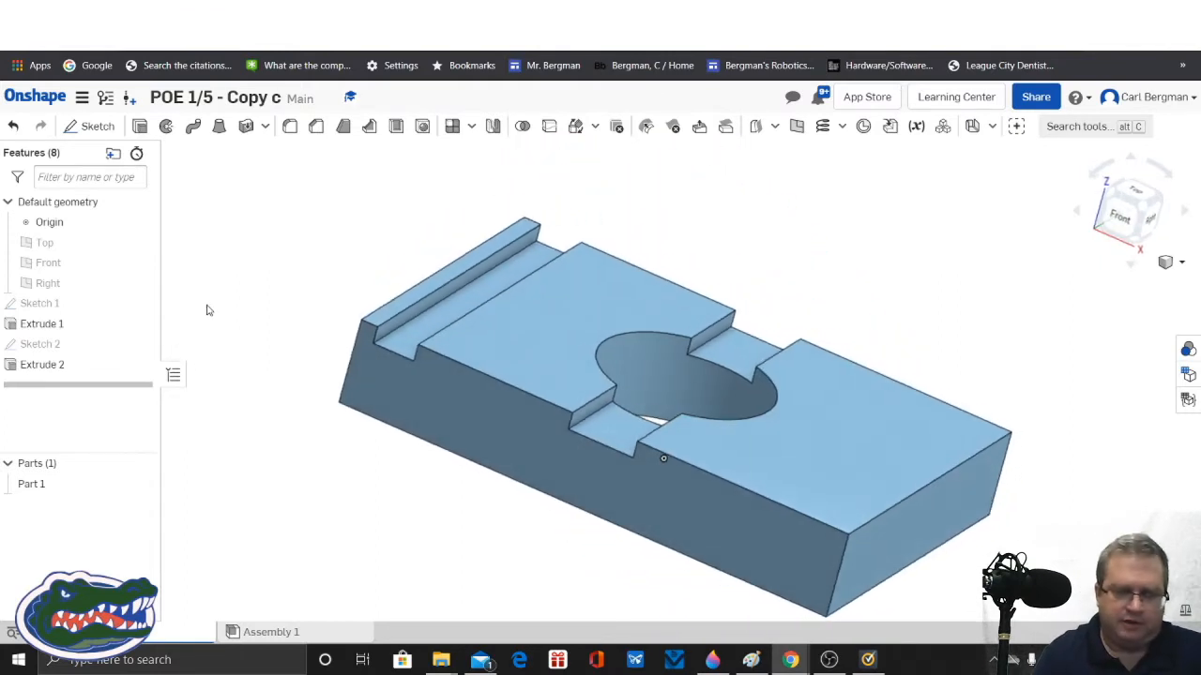
click(98, 127)
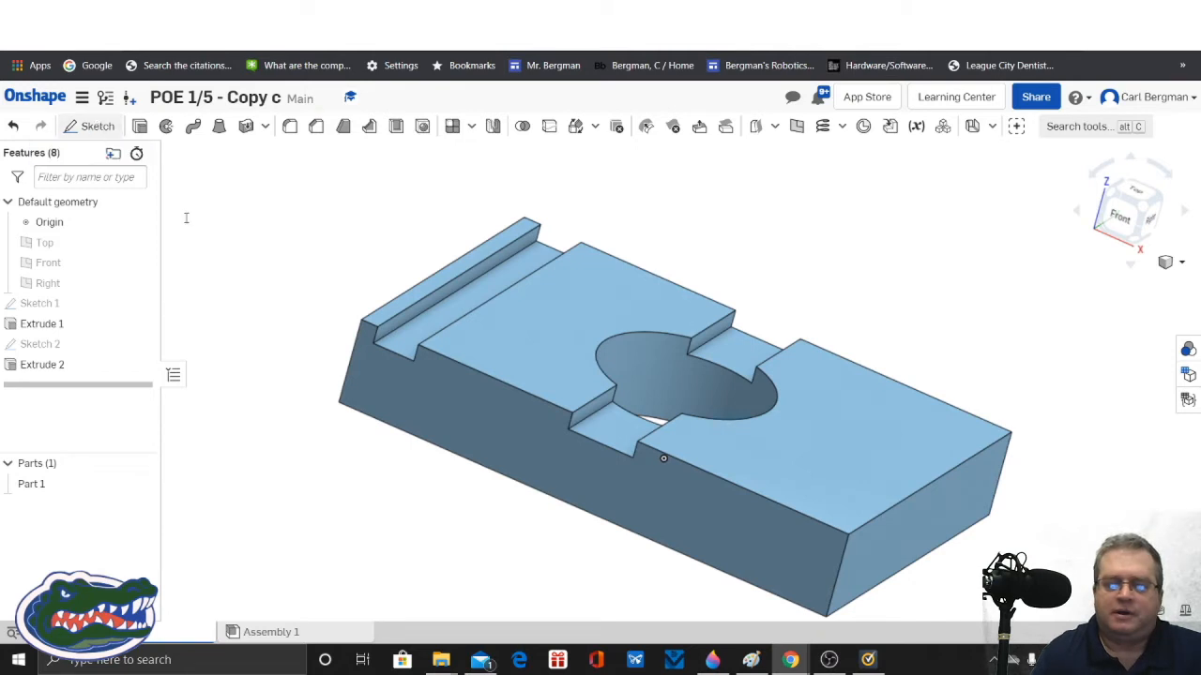
click(707, 509)
right_click(707, 510)
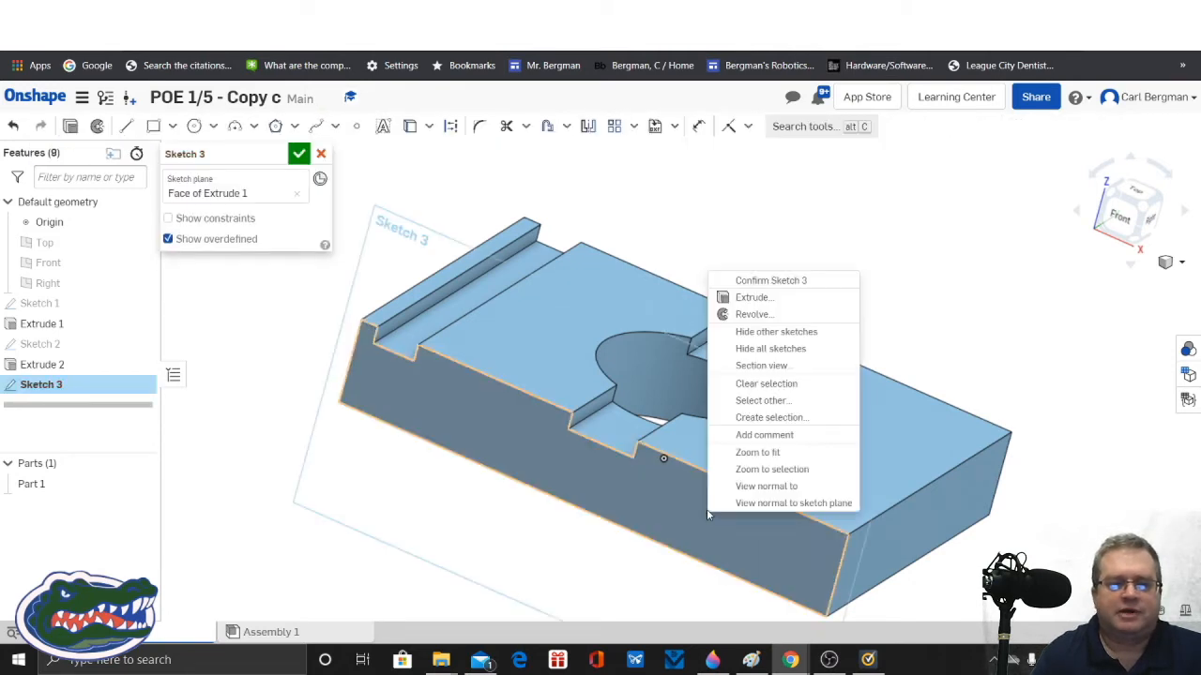
click(757, 489)
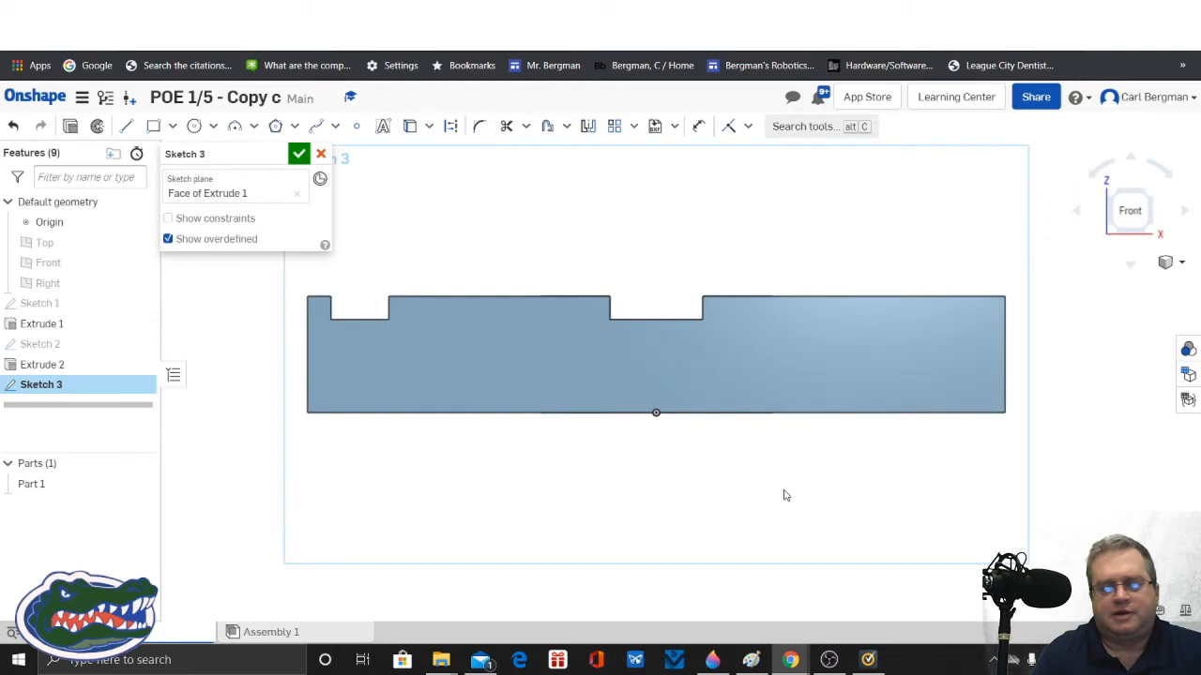
scroll(786, 495, up, 2)
middle_drag(754, 472, 763, 558)
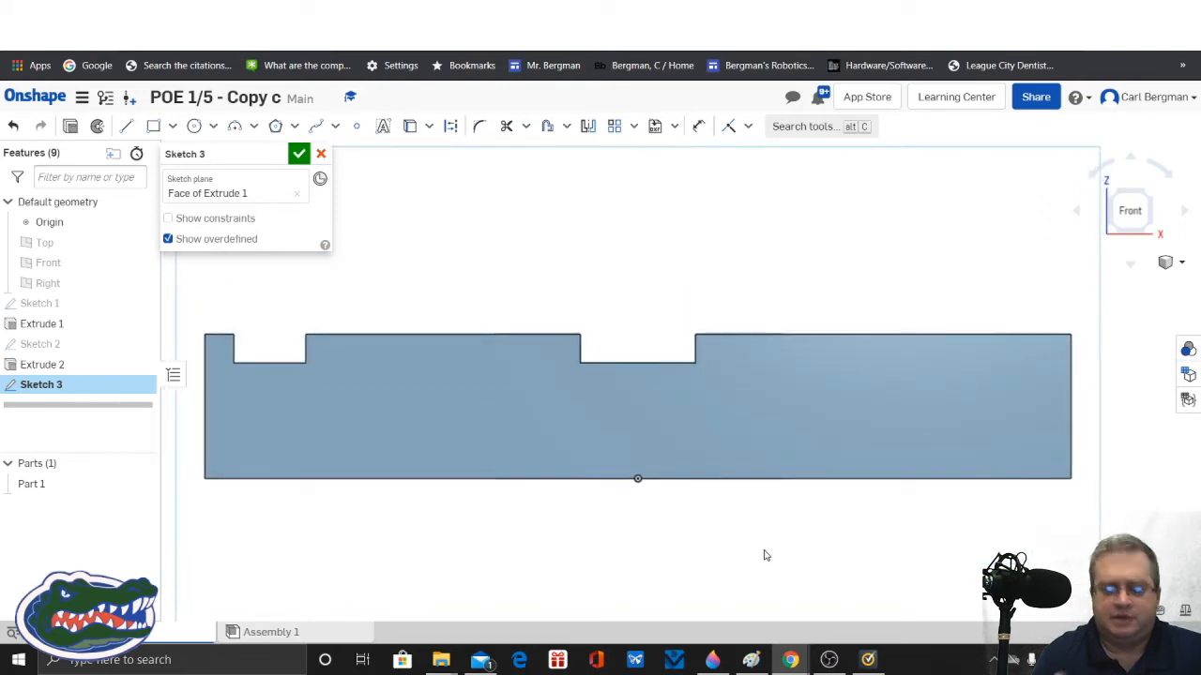
Step: Draw a closed trapezoid under the upper edge, right of the centre slot, about 0.328 in wide above and 0.525 in at its base
click(127, 127)
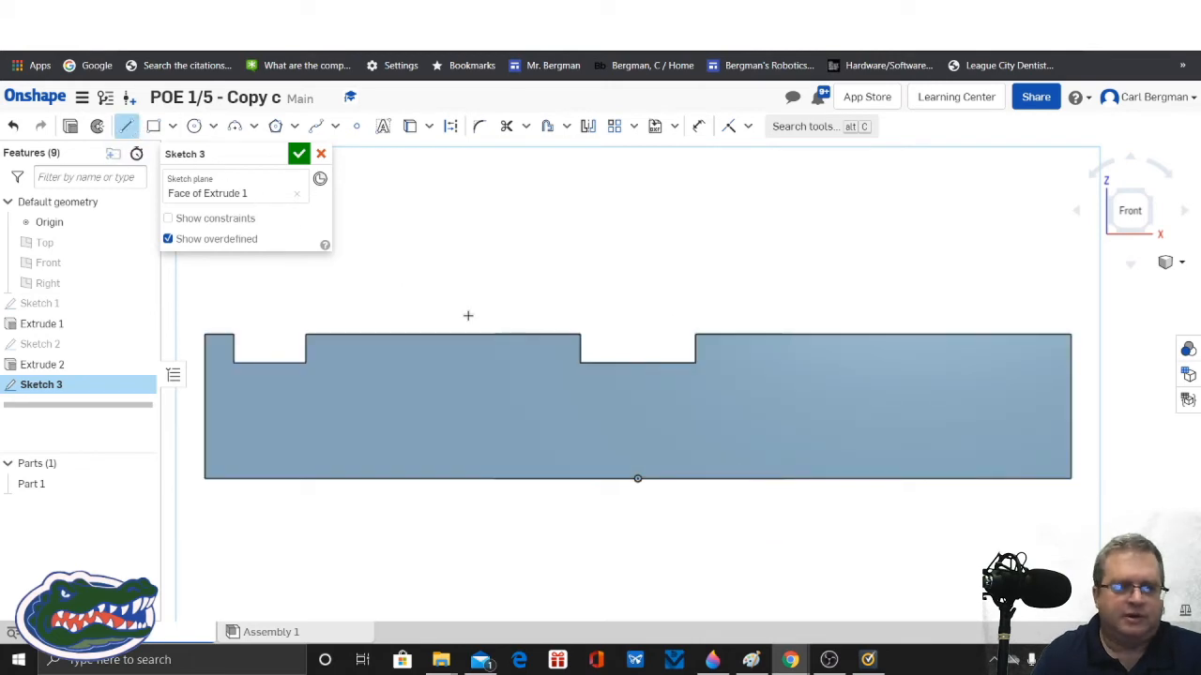
click(871, 334)
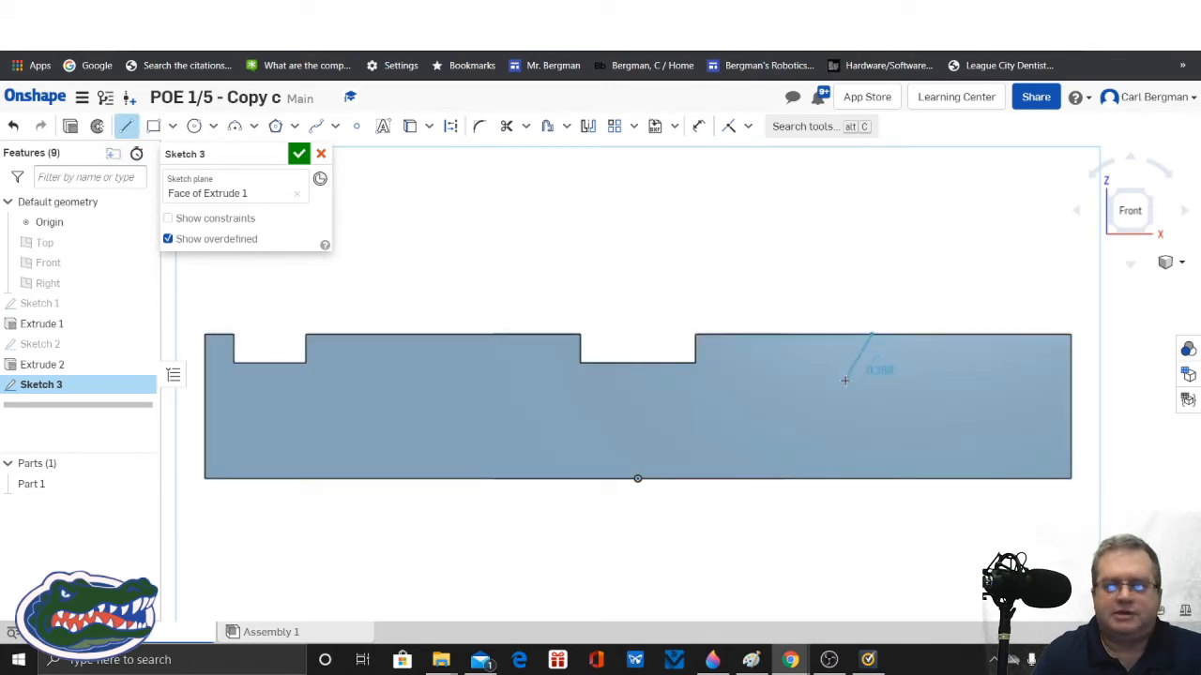
click(846, 379)
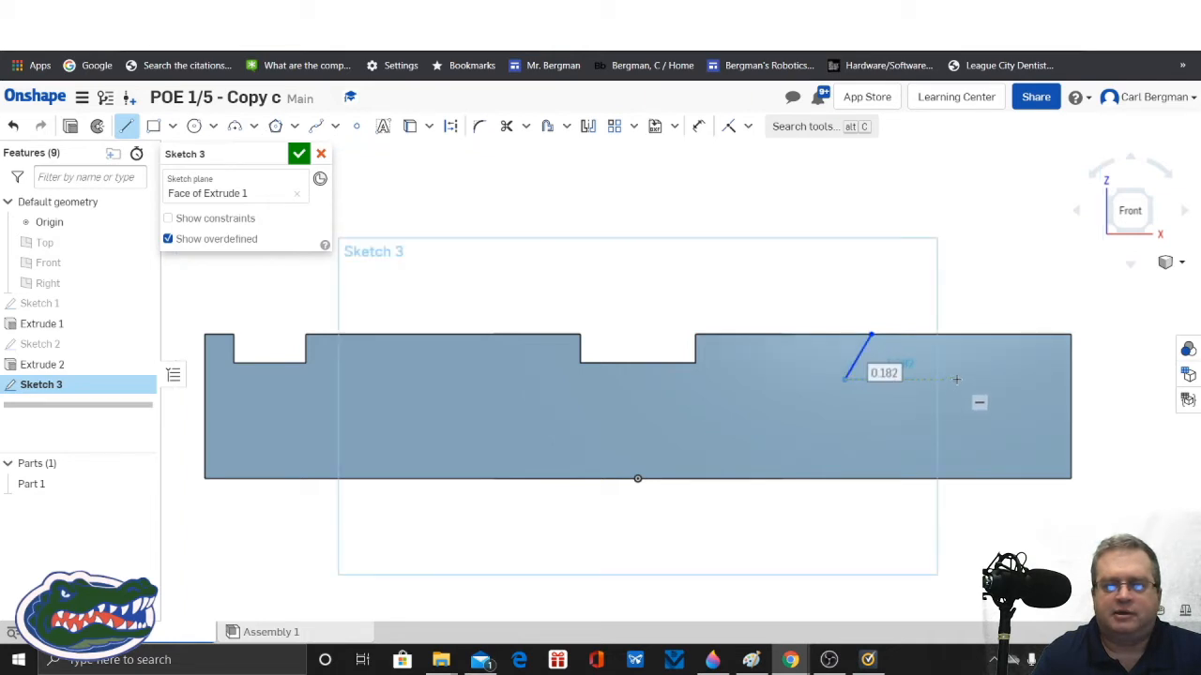
click(997, 379)
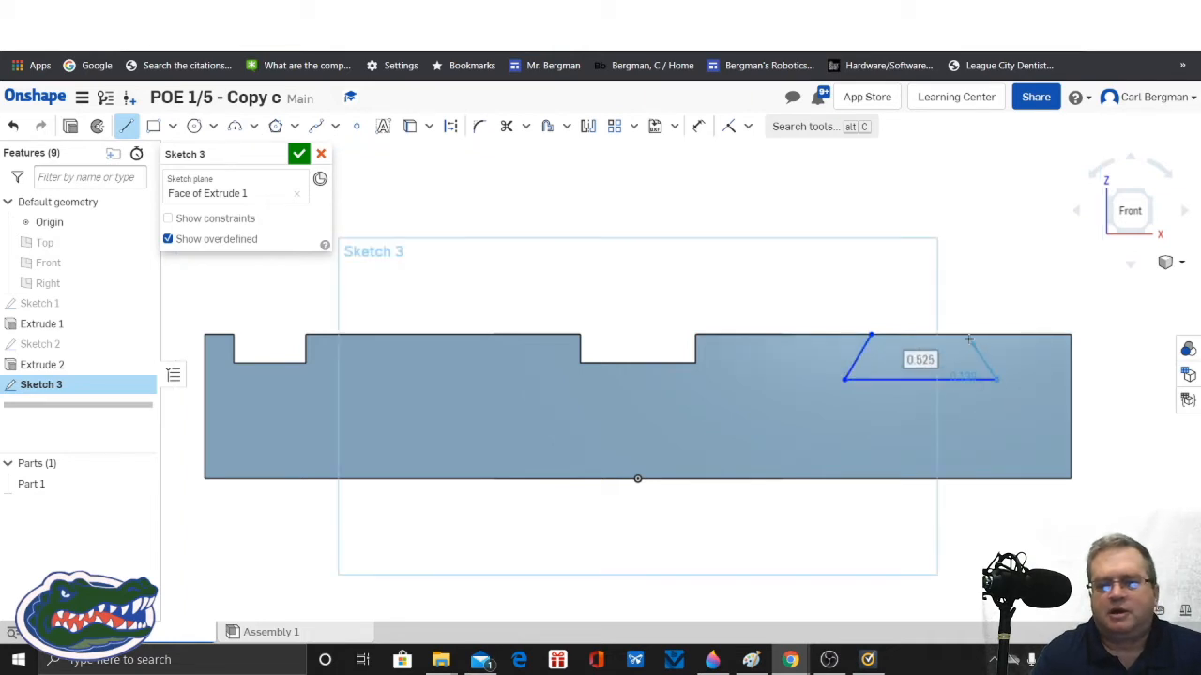
click(966, 334)
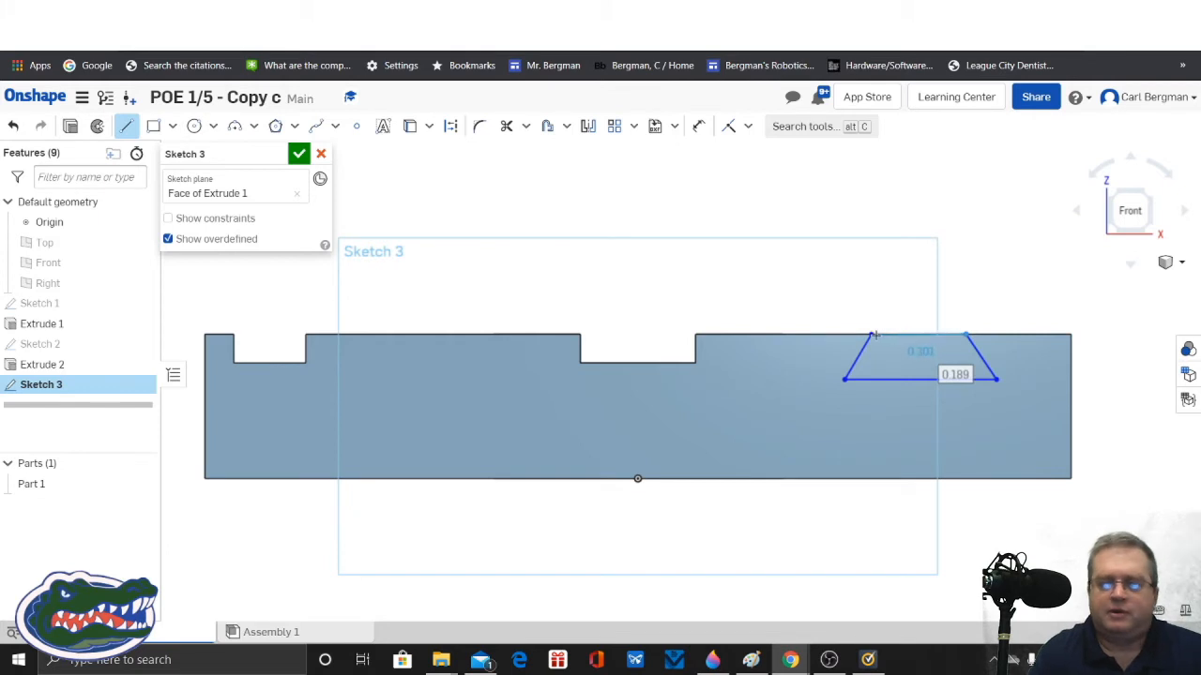
click(872, 334)
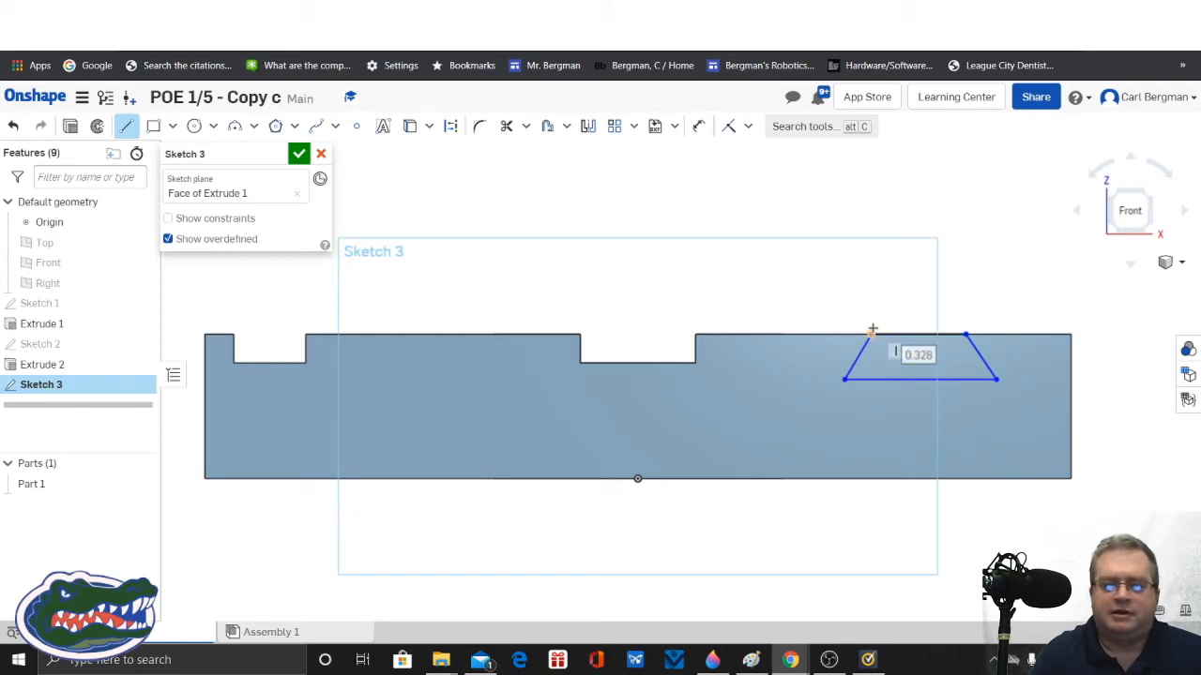
click(729, 126)
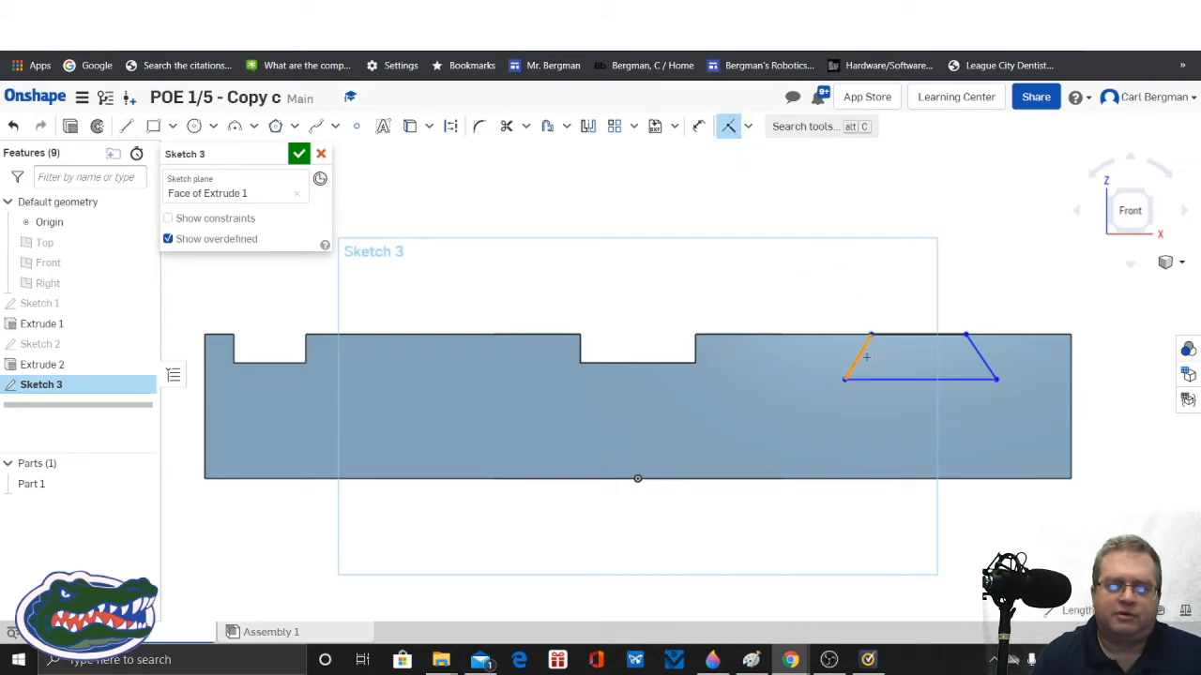
click(728, 129)
click(728, 131)
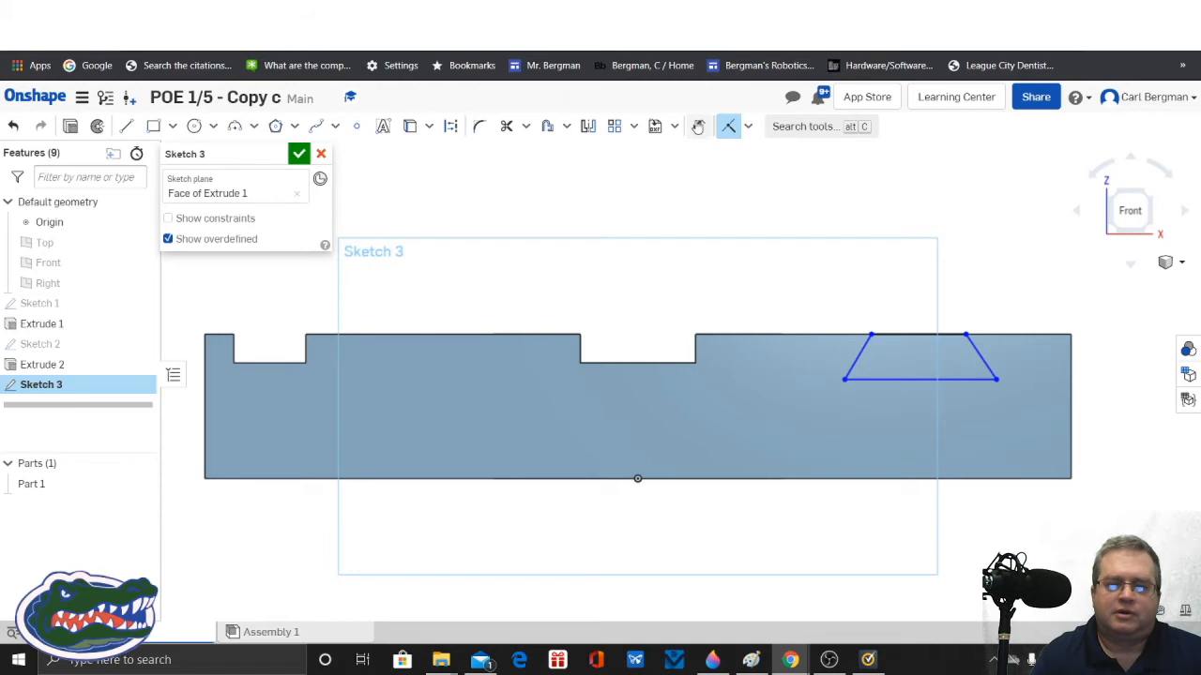
Step: Dimension the angle between the trapezoid's left side and its base as 69°
click(699, 127)
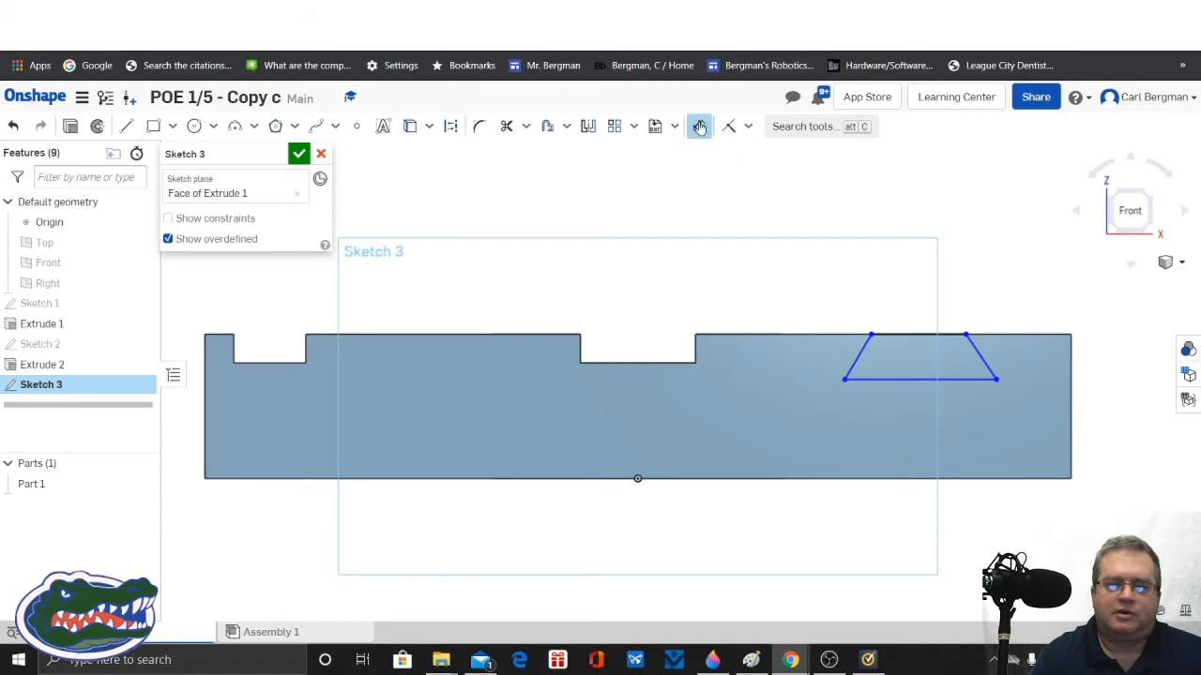
click(860, 354)
click(874, 380)
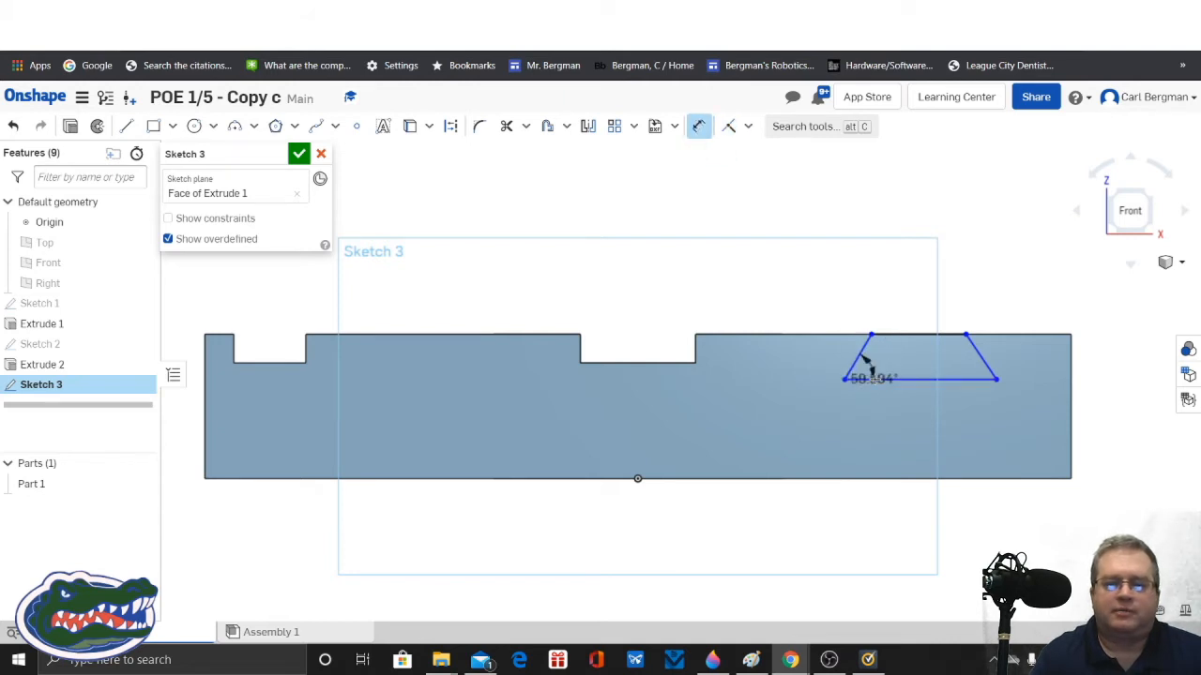
click(888, 364)
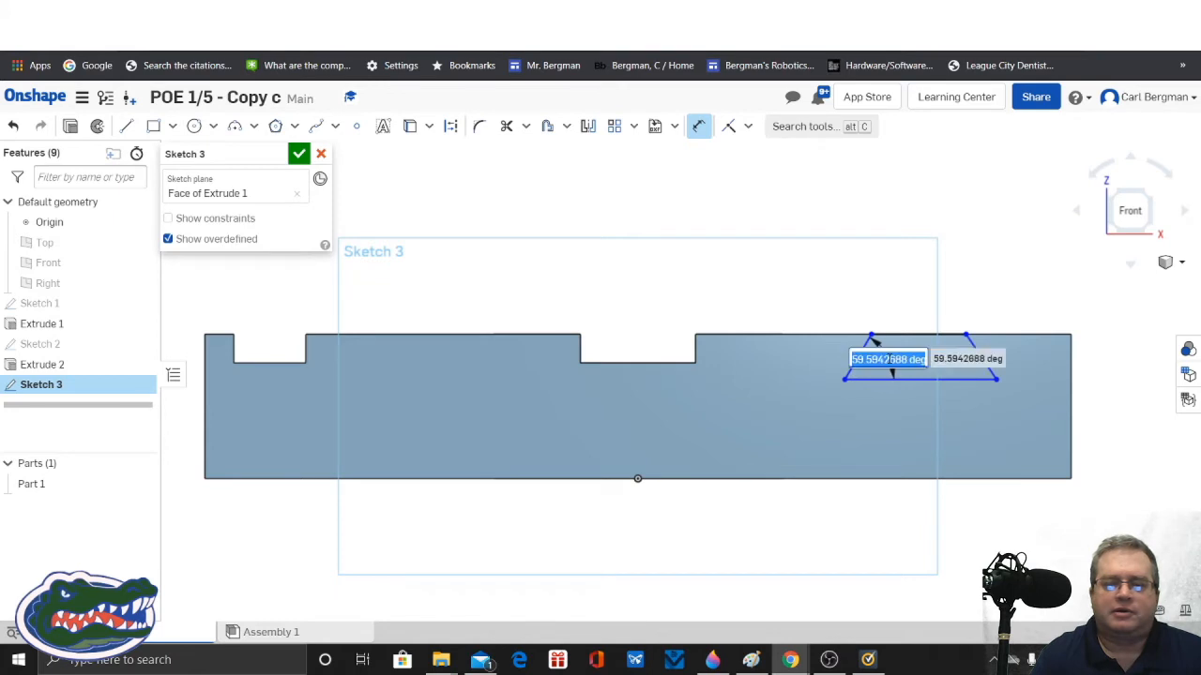
text(60)
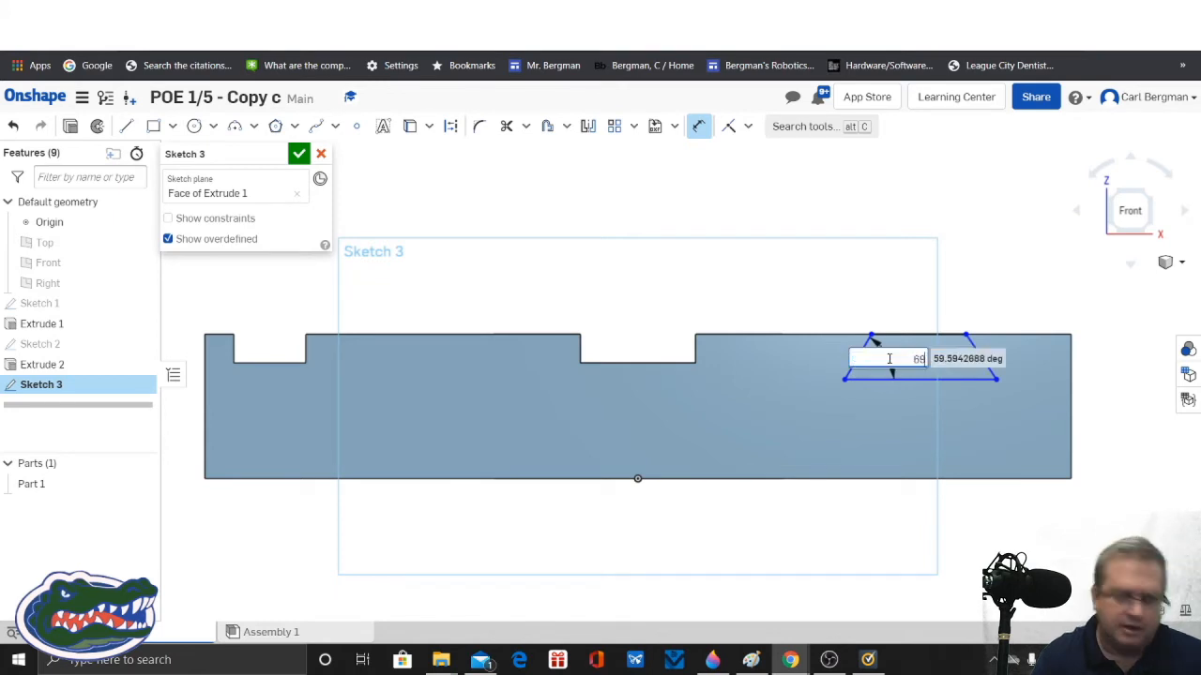
key(Return)
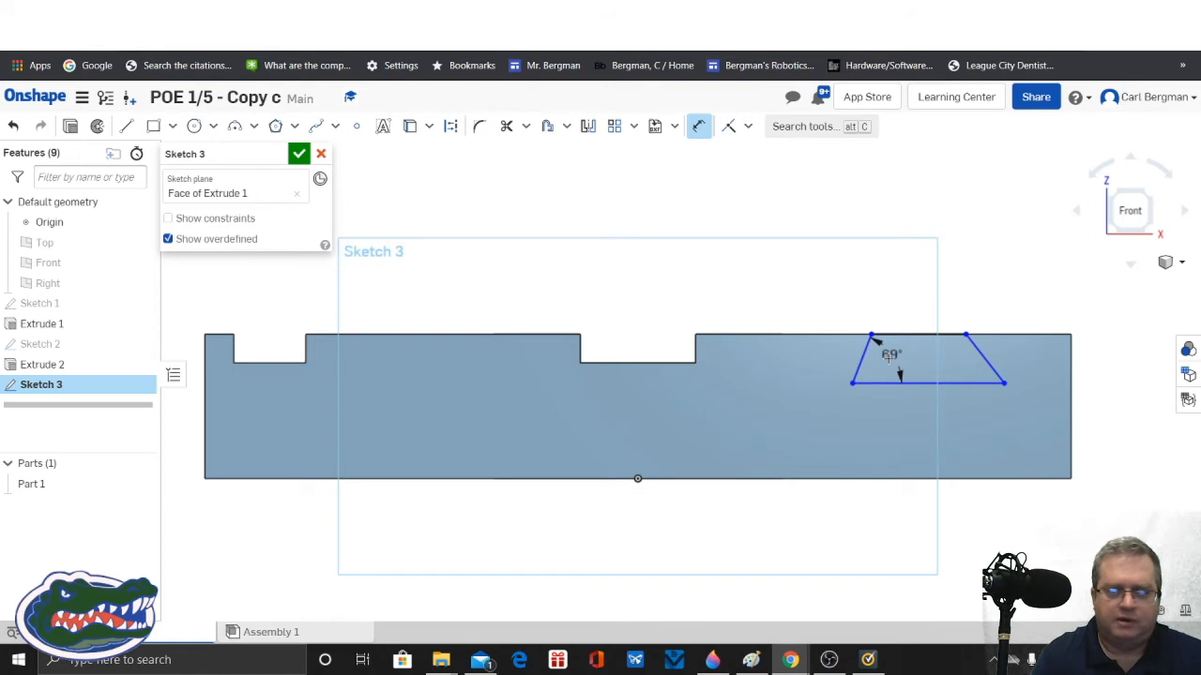
Step: Dimension the angle between the trapezoid's base and its right side as 69°
click(955, 382)
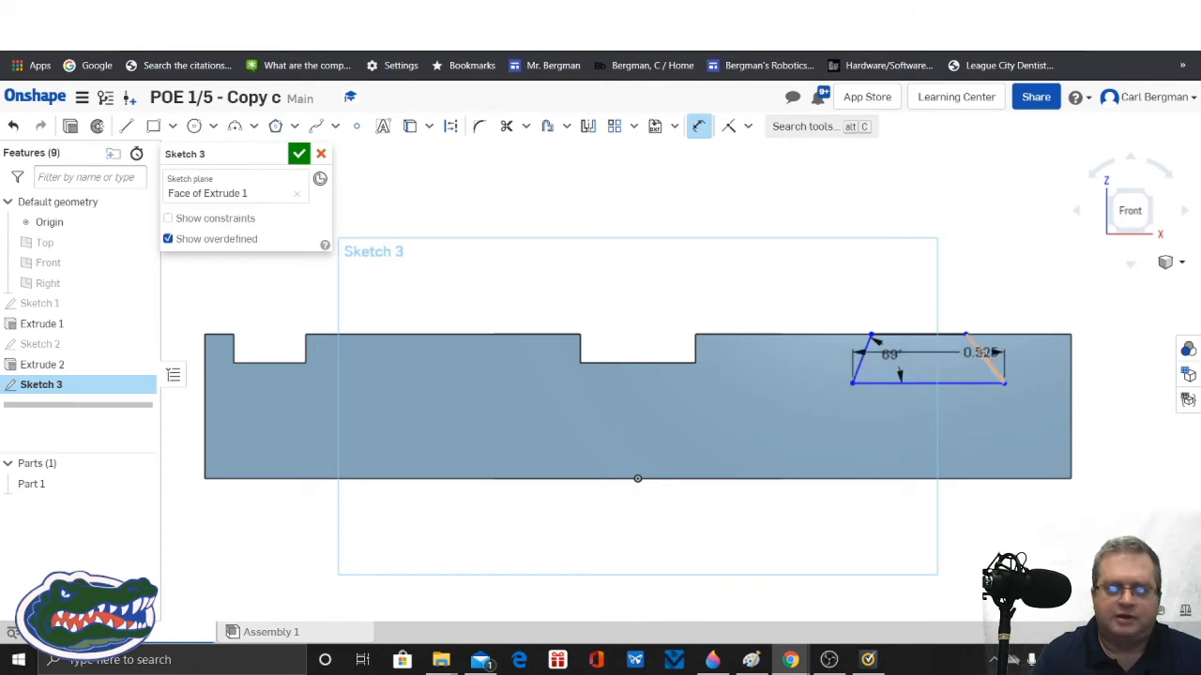
click(985, 357)
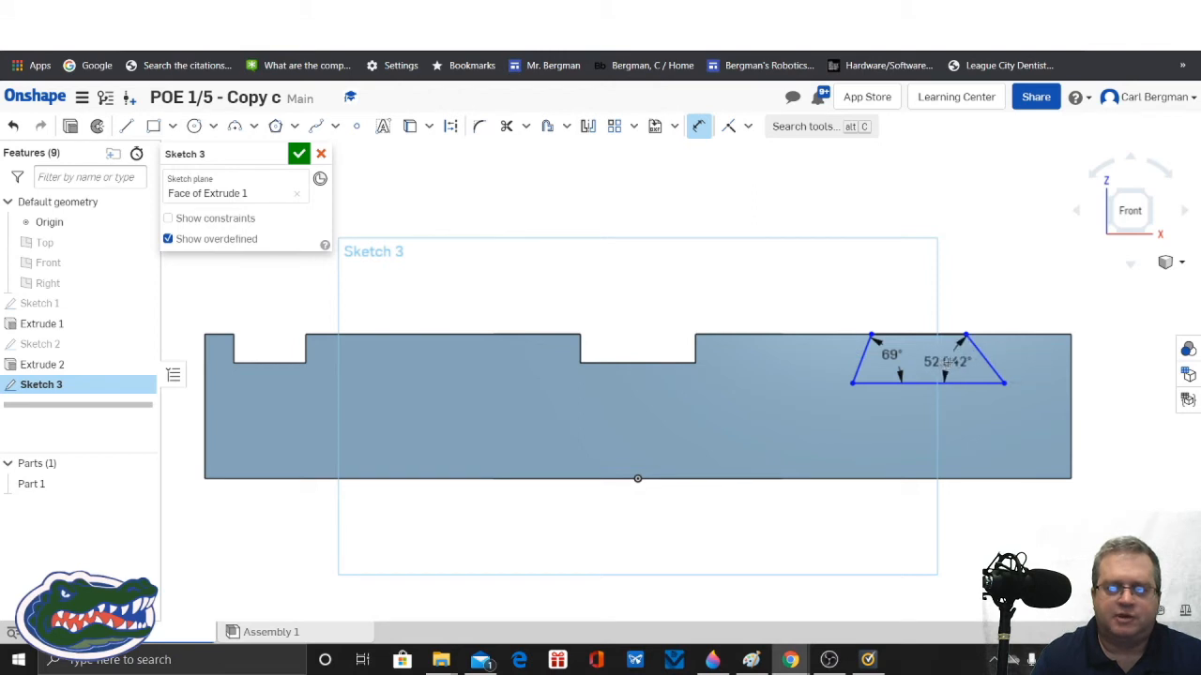
click(947, 362)
text(69)
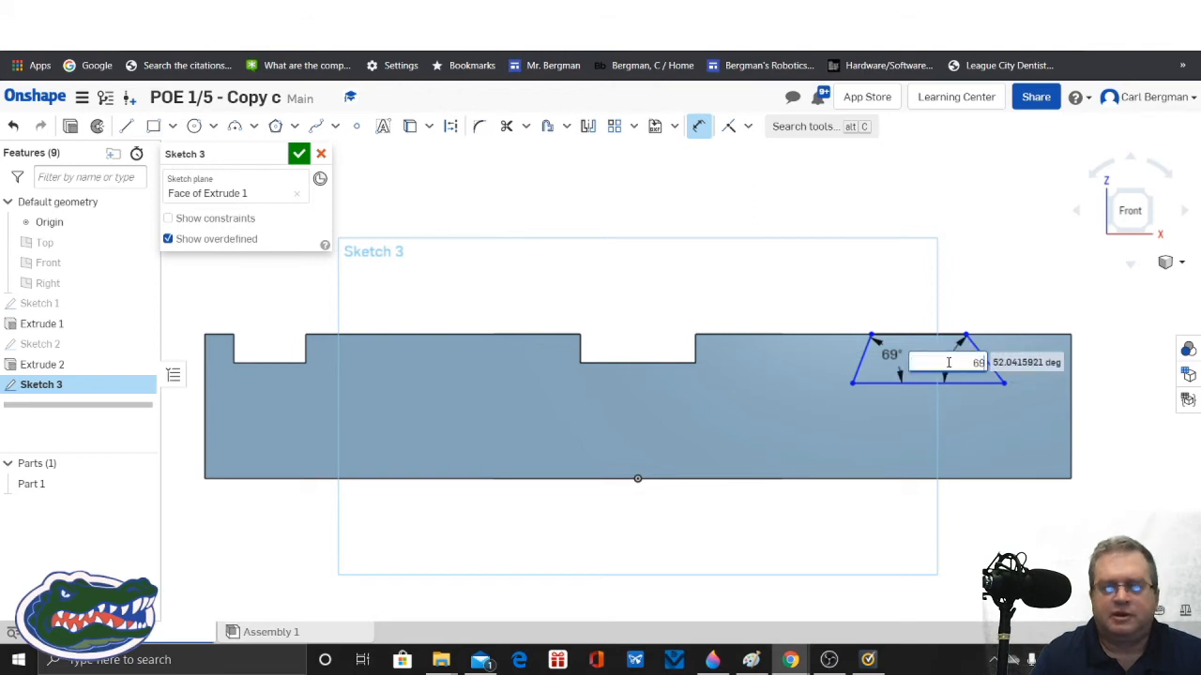
key(Return)
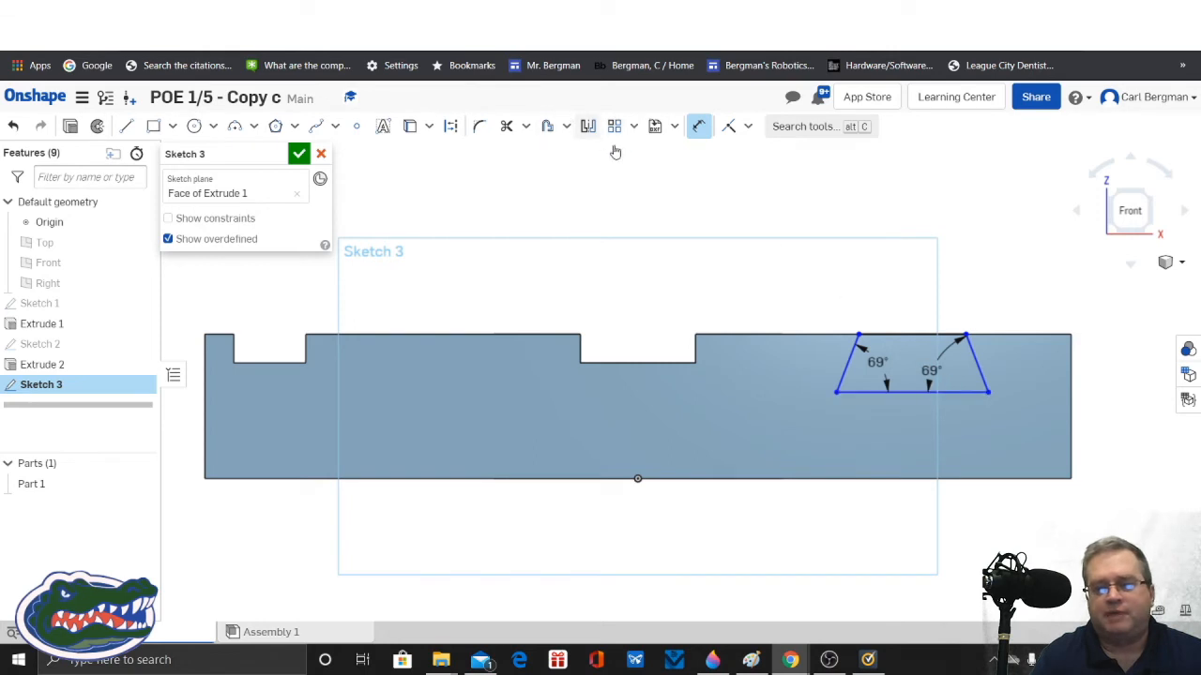
Step: Dimension the trapezoid's height as 0.2 in between its parallel edges and place the value clear below the base
click(906, 334)
click(912, 392)
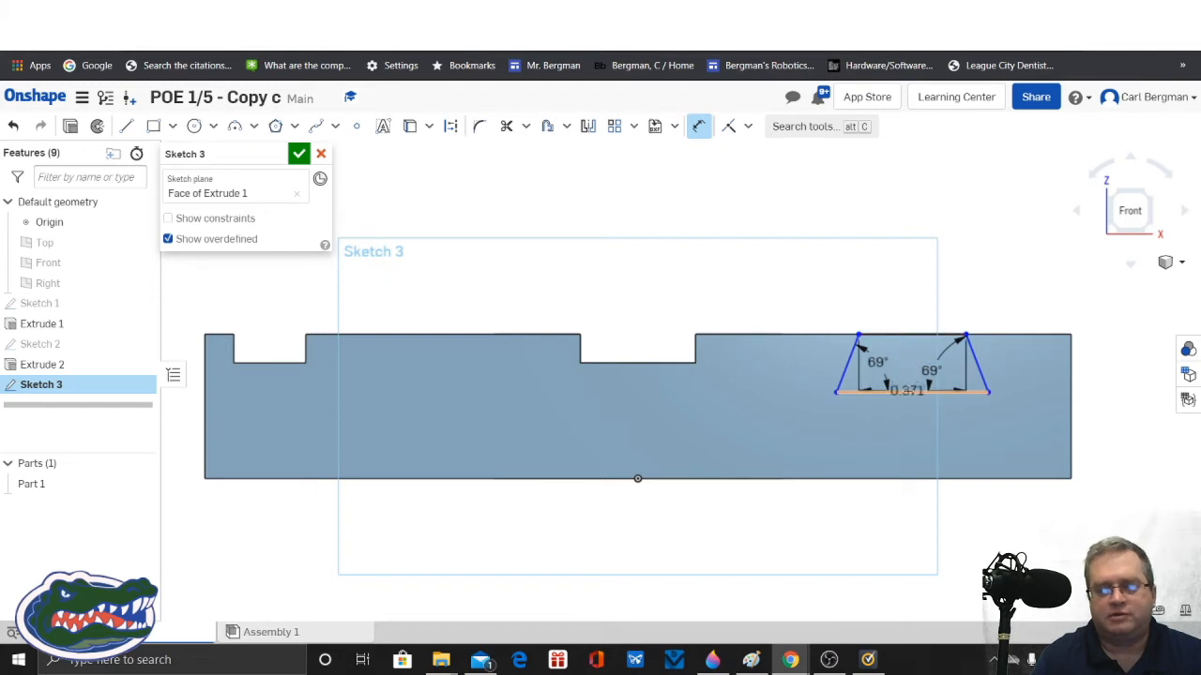
click(1043, 388)
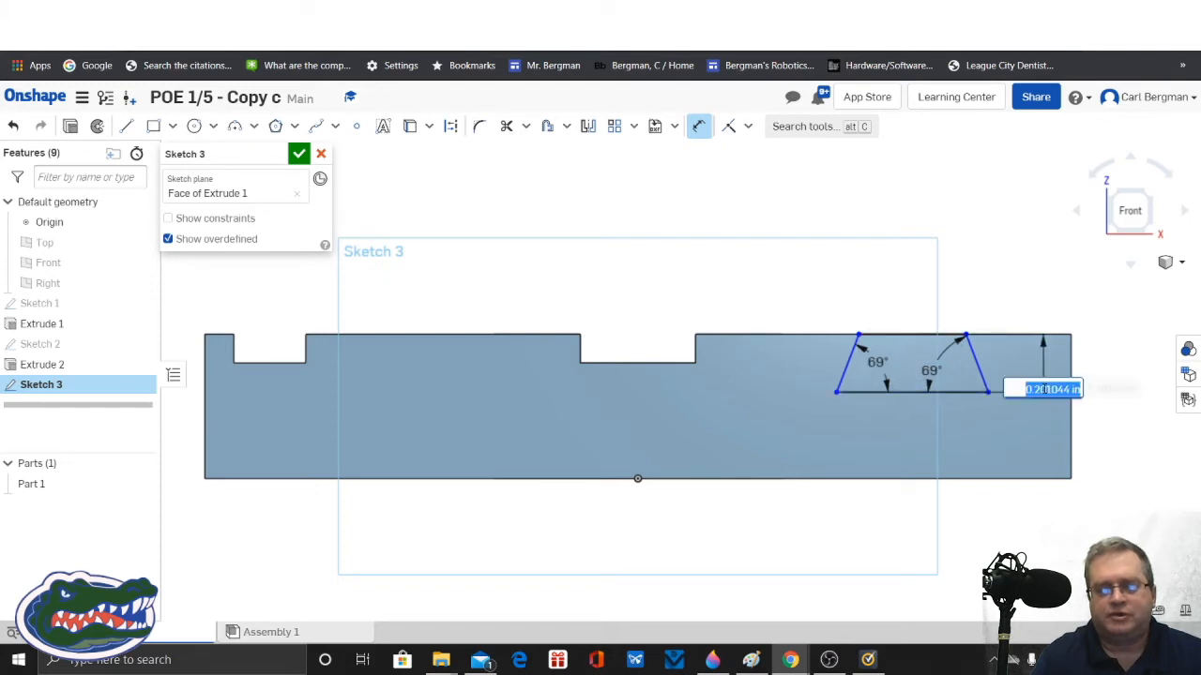
text(0.201)
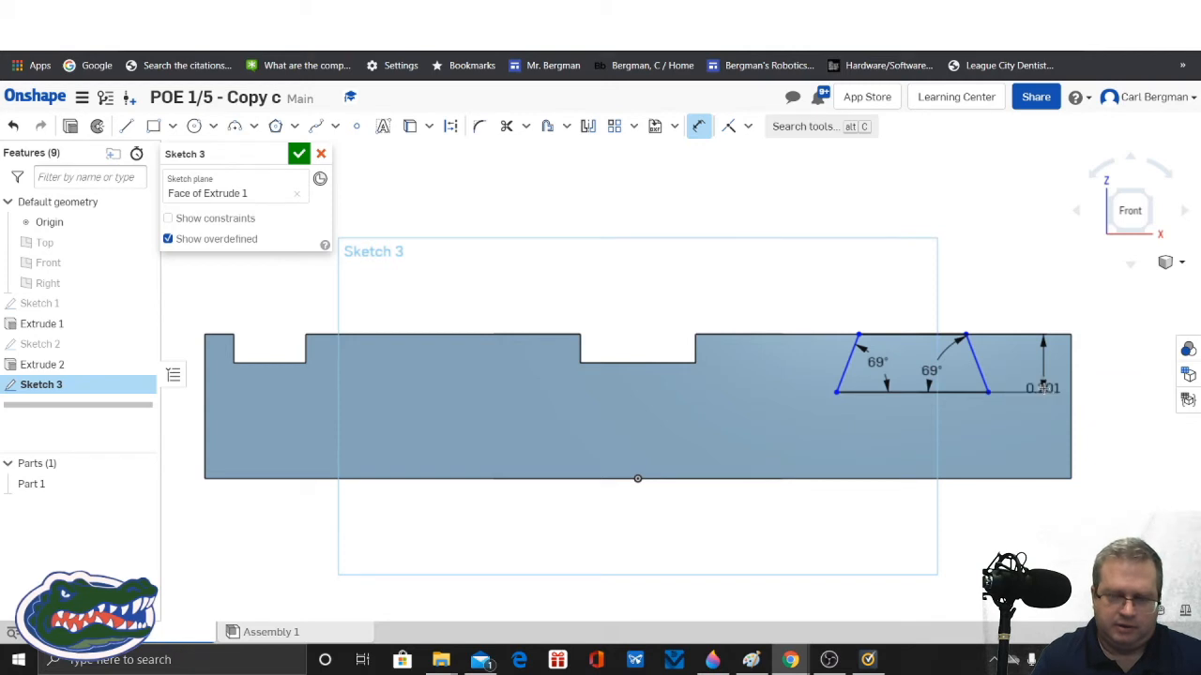
key(Return)
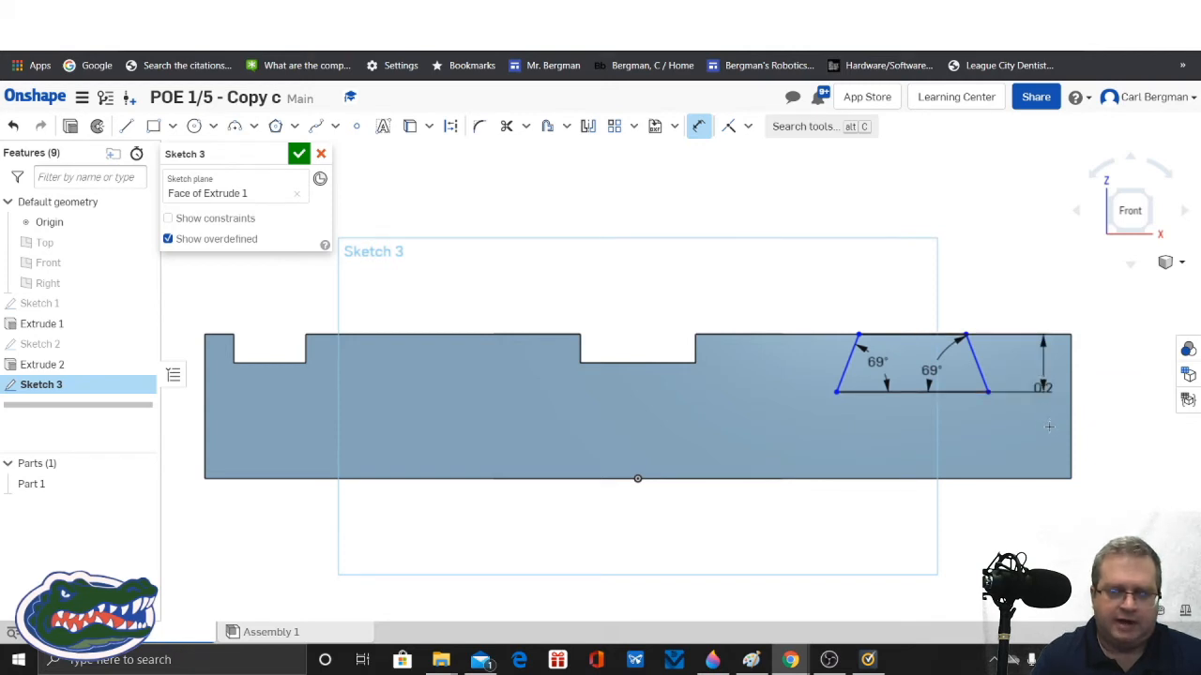
drag(1052, 396, 1069, 416)
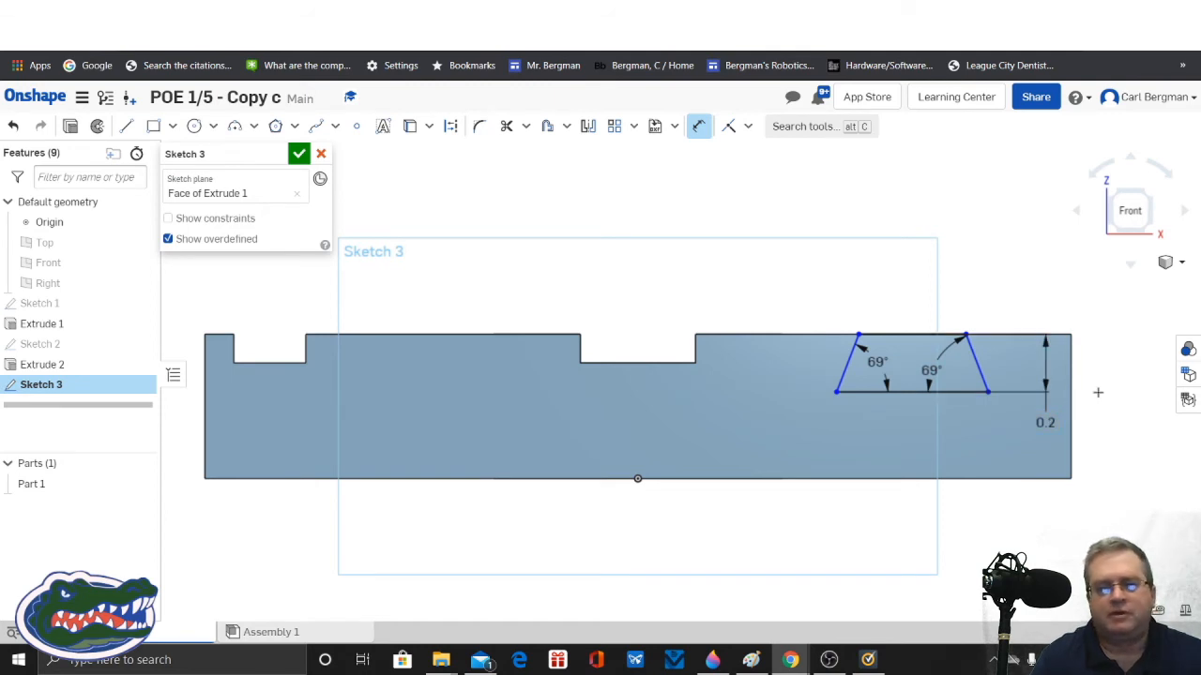
Step: Dimension the trapezoid's upper edge and set its width to 0.5 in
click(910, 335)
click(915, 295)
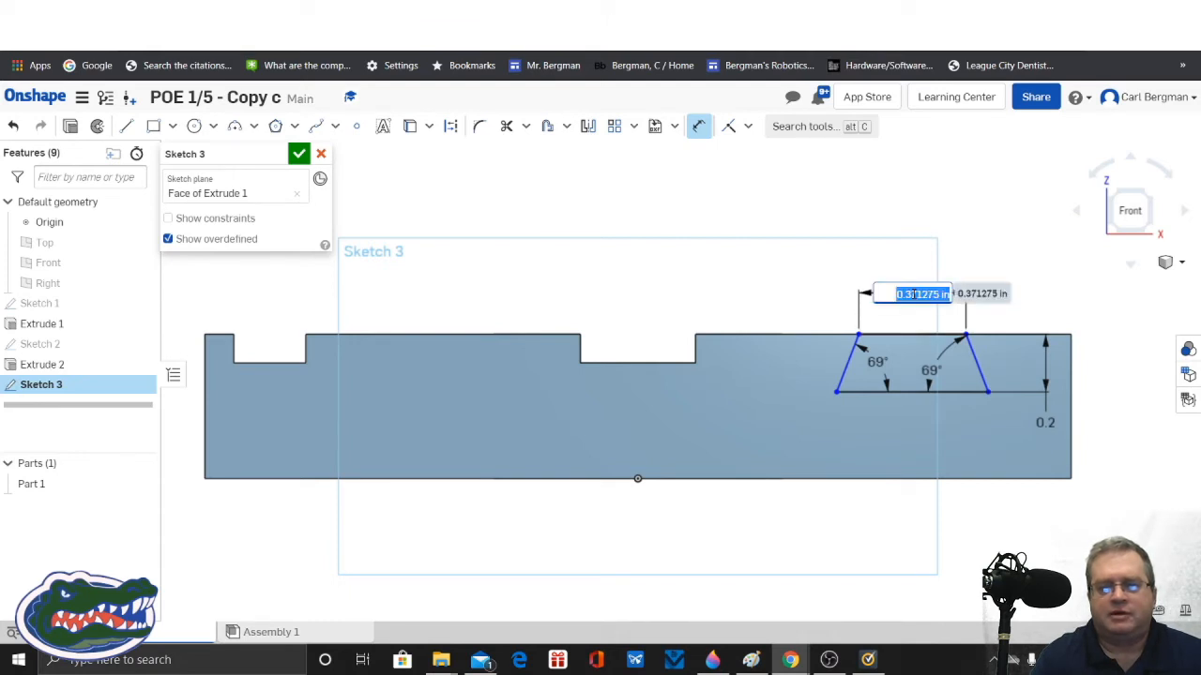
text(0.5)
key(Return)
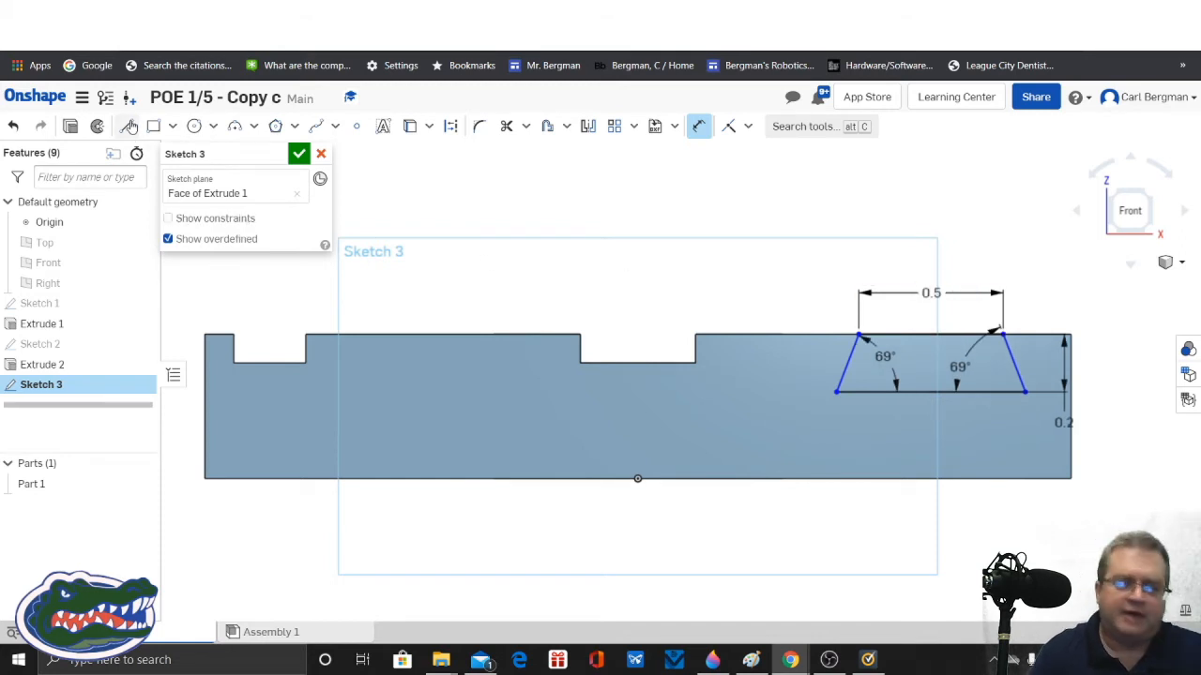
Step: Draw a vertical construction line from the midpoint of the trapezoid's base to the midpoint of its upper edge
click(127, 128)
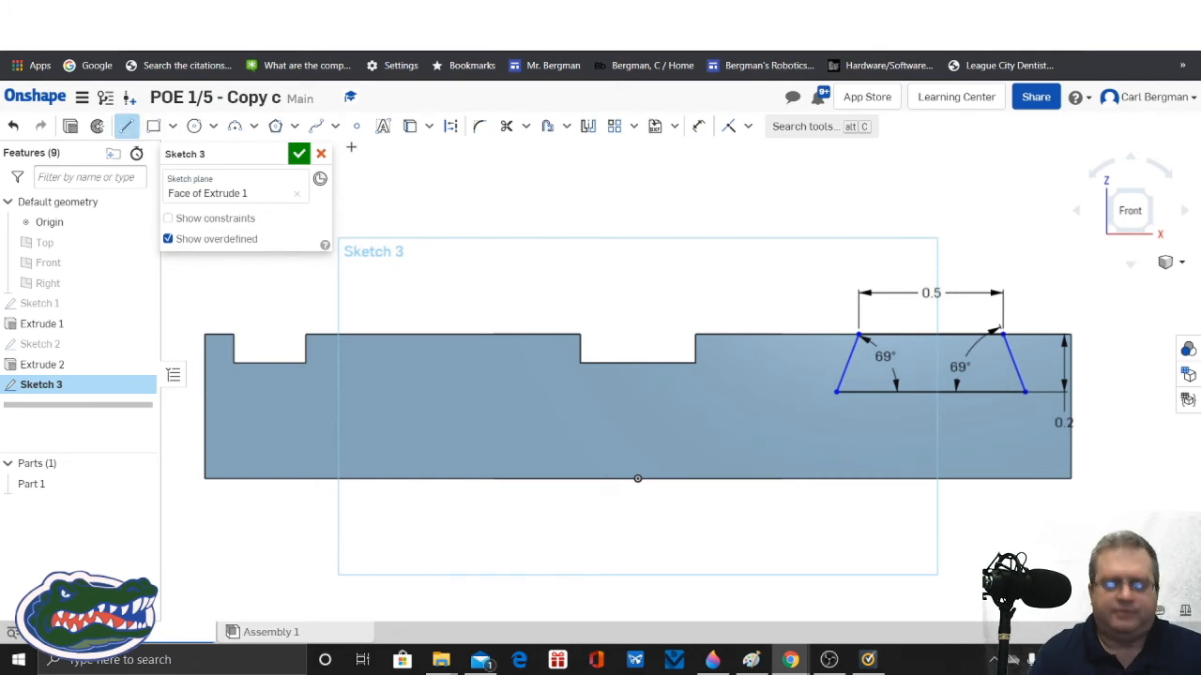
click(451, 127)
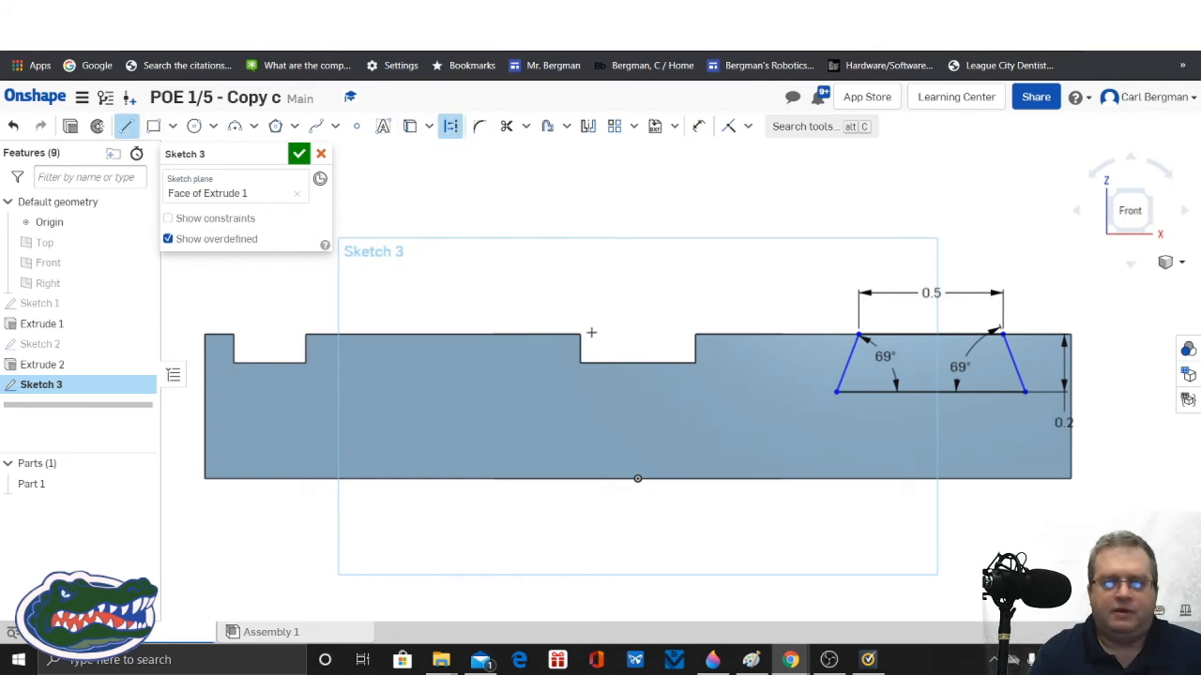
click(931, 391)
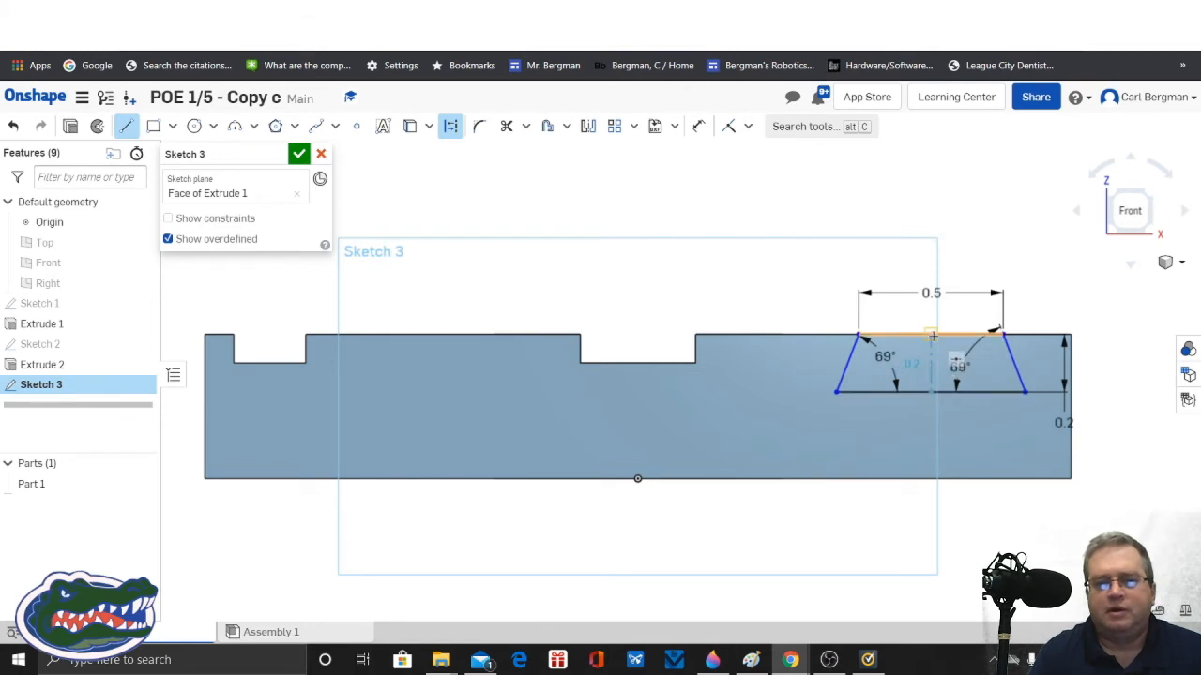
click(932, 334)
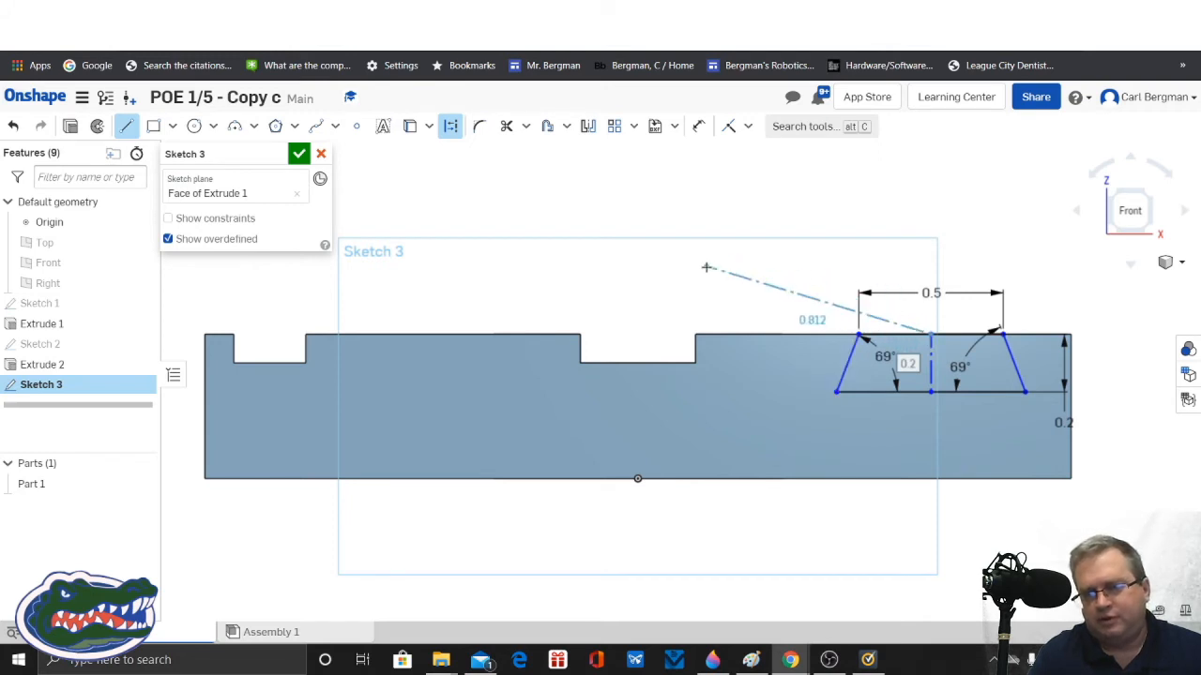
key(Escape)
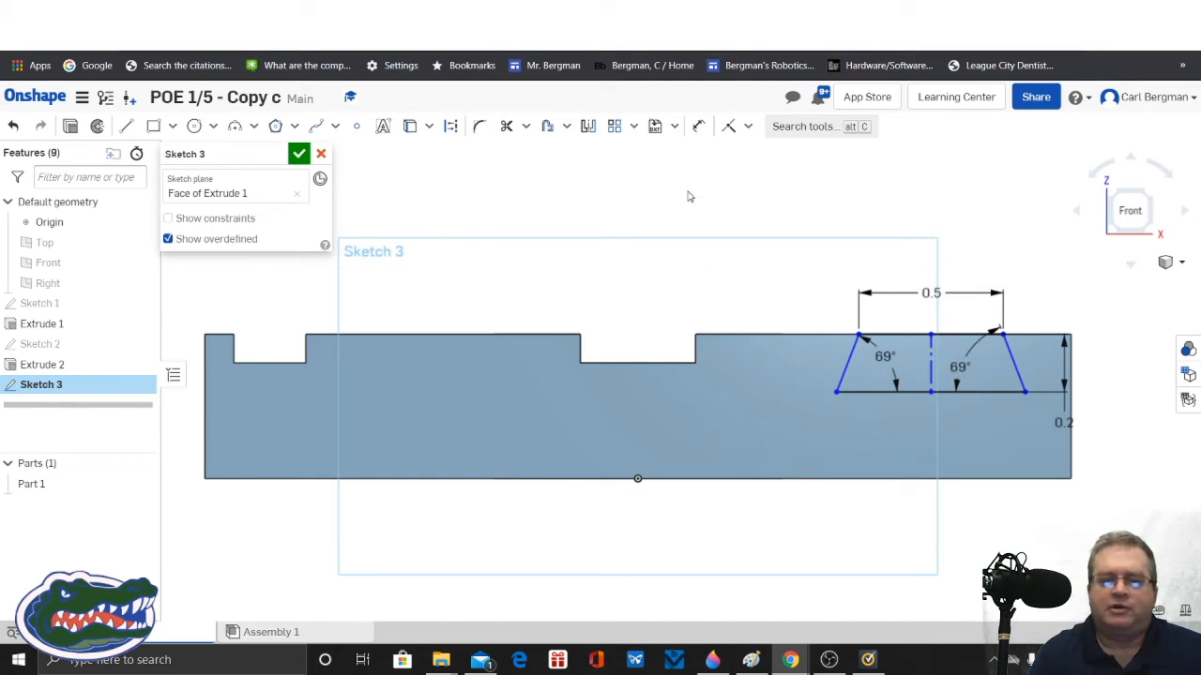
Step: Dimension the trapezoid's centreline 1 in from the midpoint of the centre slot's floor
click(699, 125)
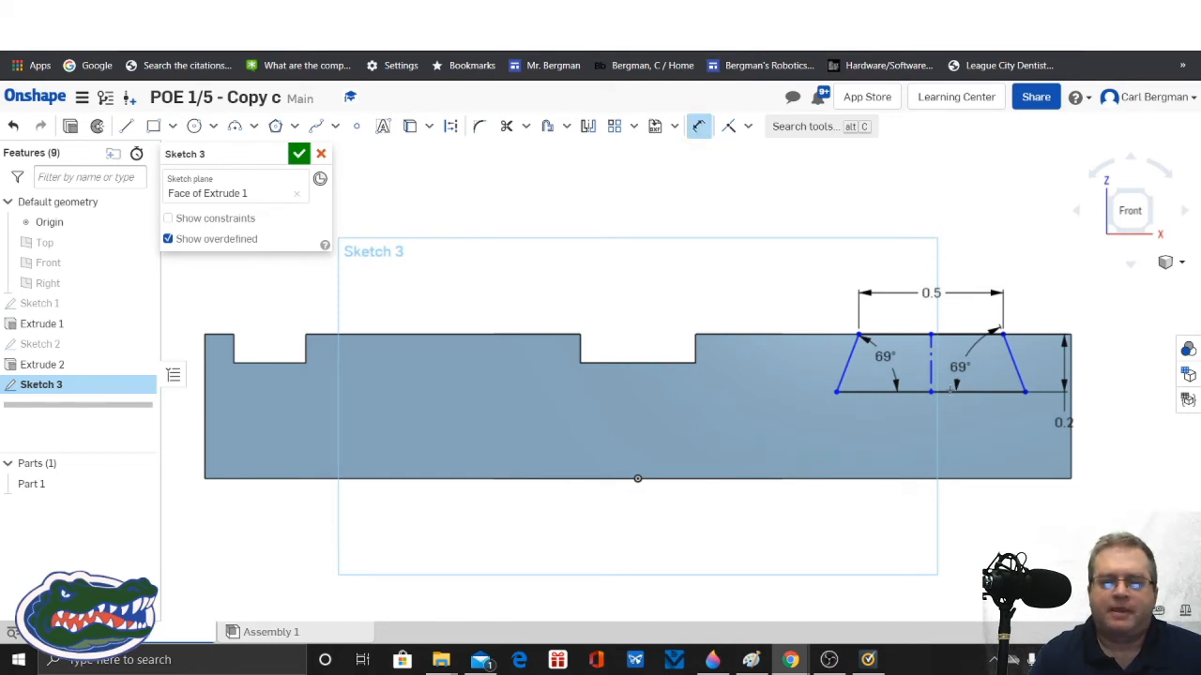
click(931, 350)
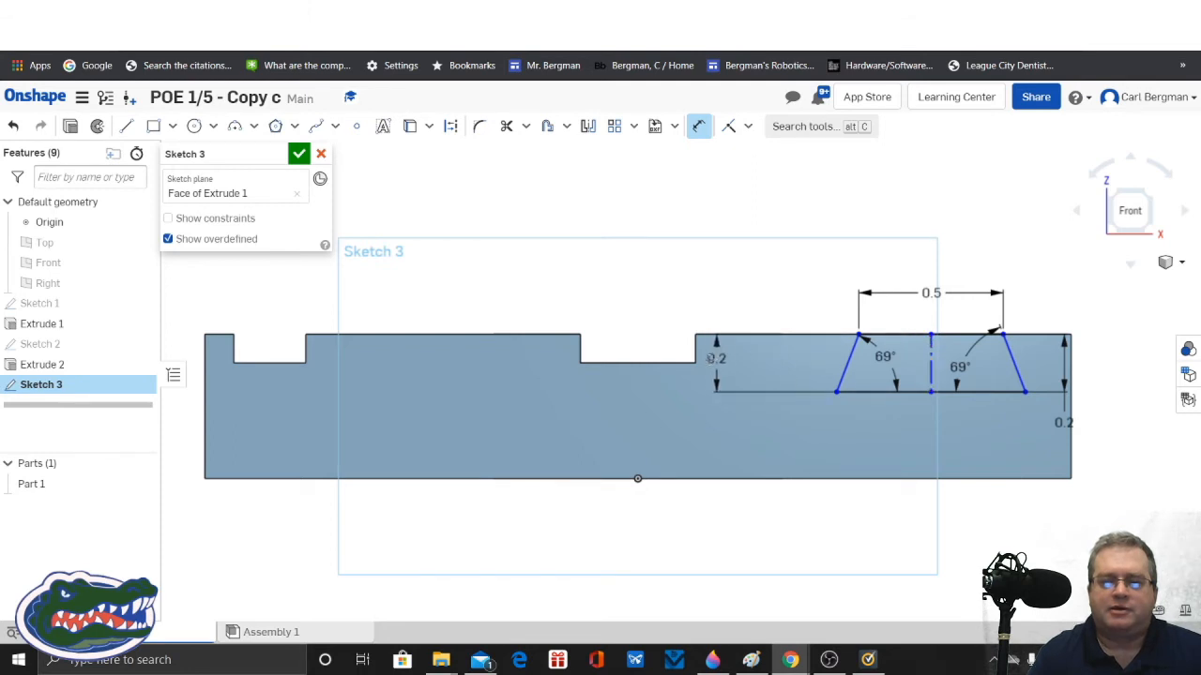
click(638, 362)
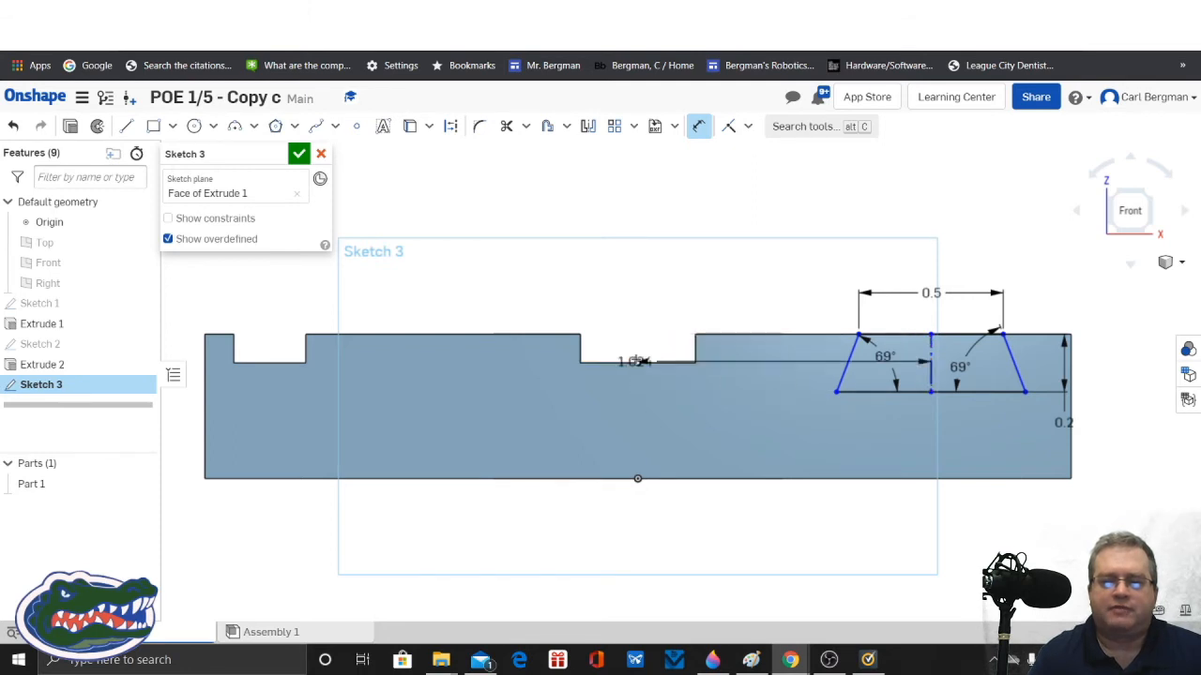
click(635, 276)
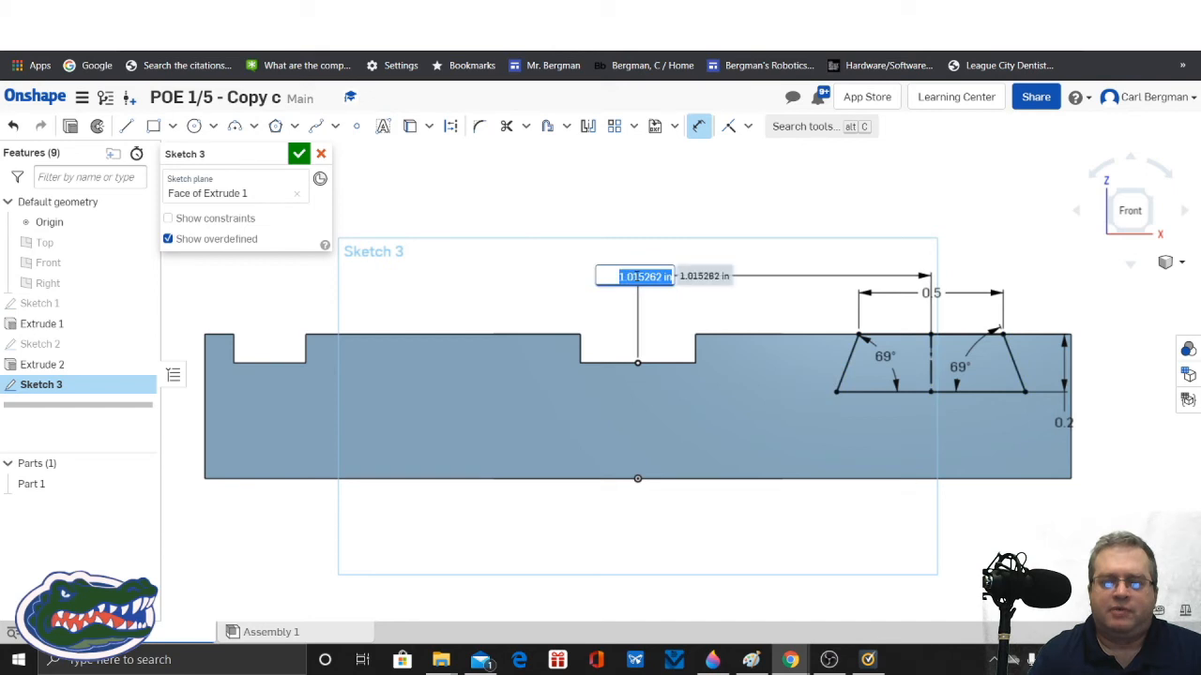
text(1.0)
key(Return)
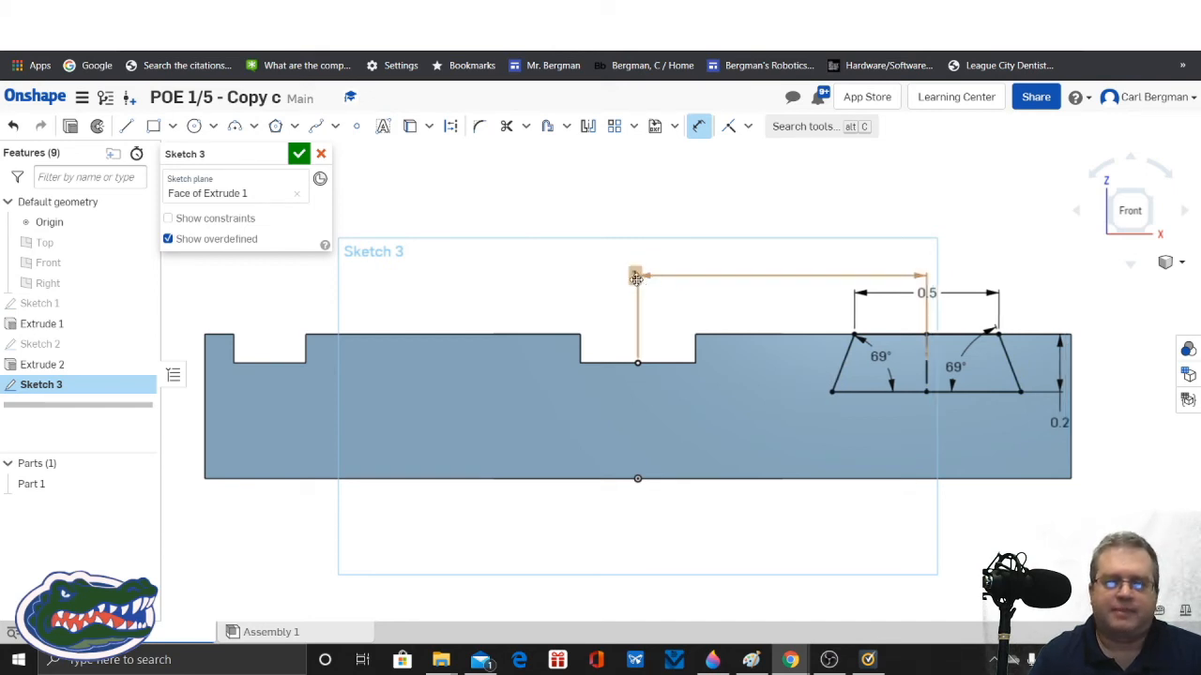
Step: Reposition the 1 in and 69° dimension labels so they read clearly, and accept the dovetail sketch
drag(636, 277, 576, 275)
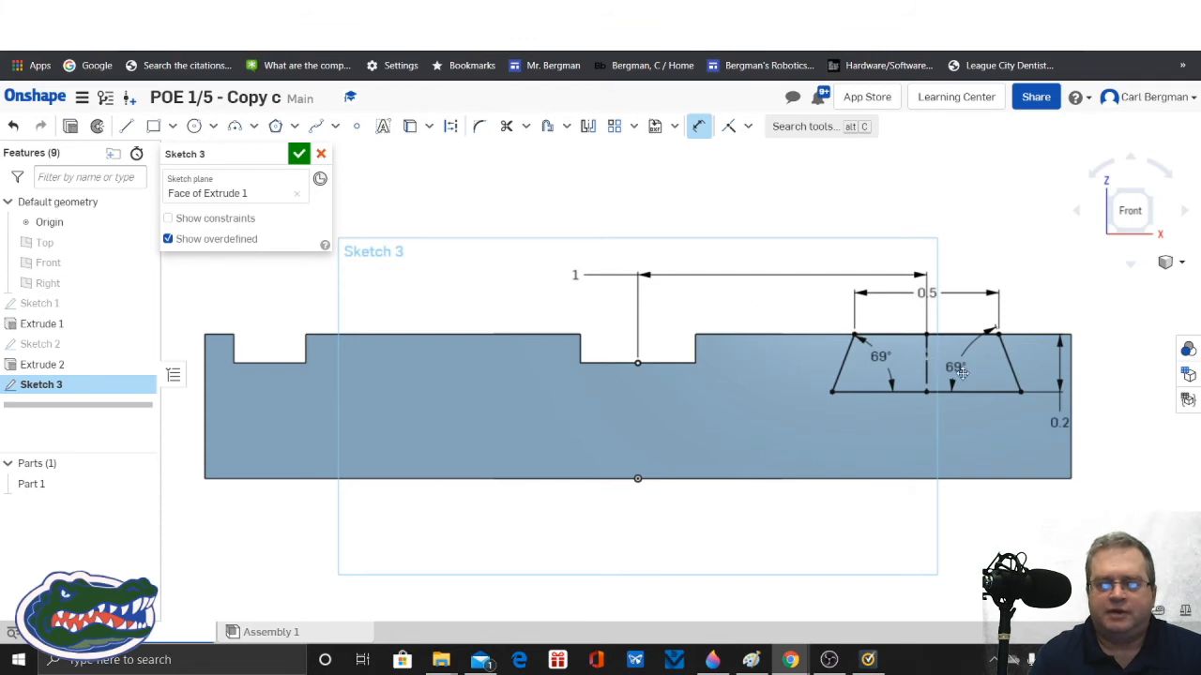
drag(954, 368, 970, 375)
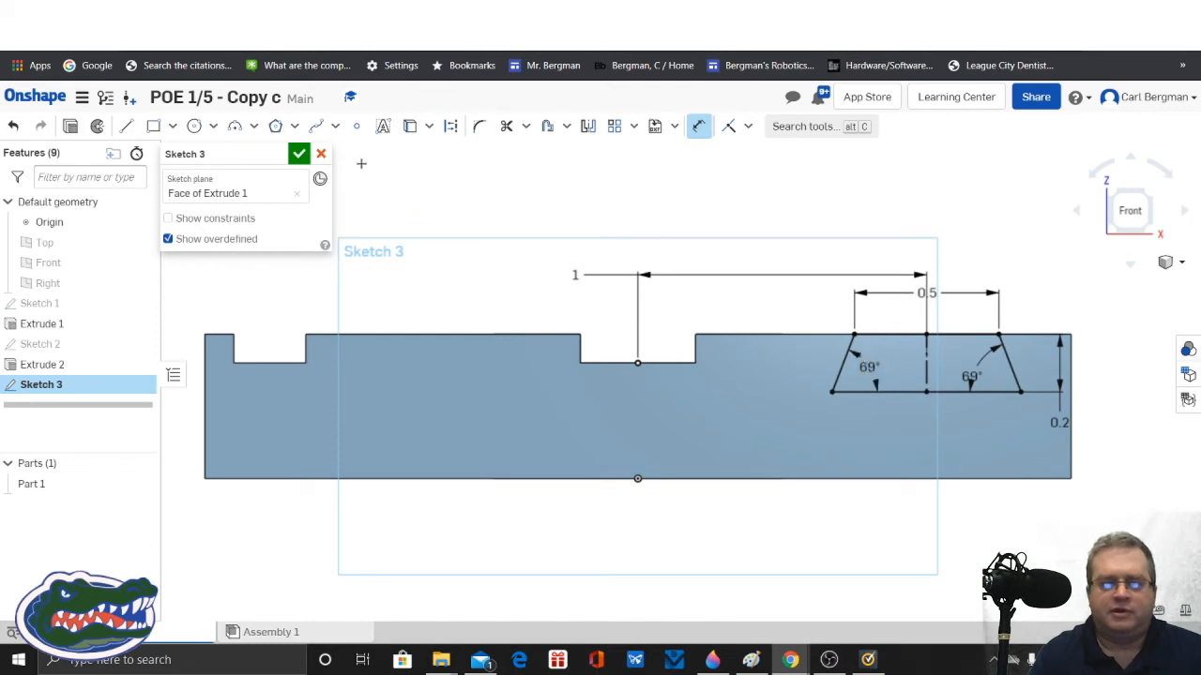
click(299, 155)
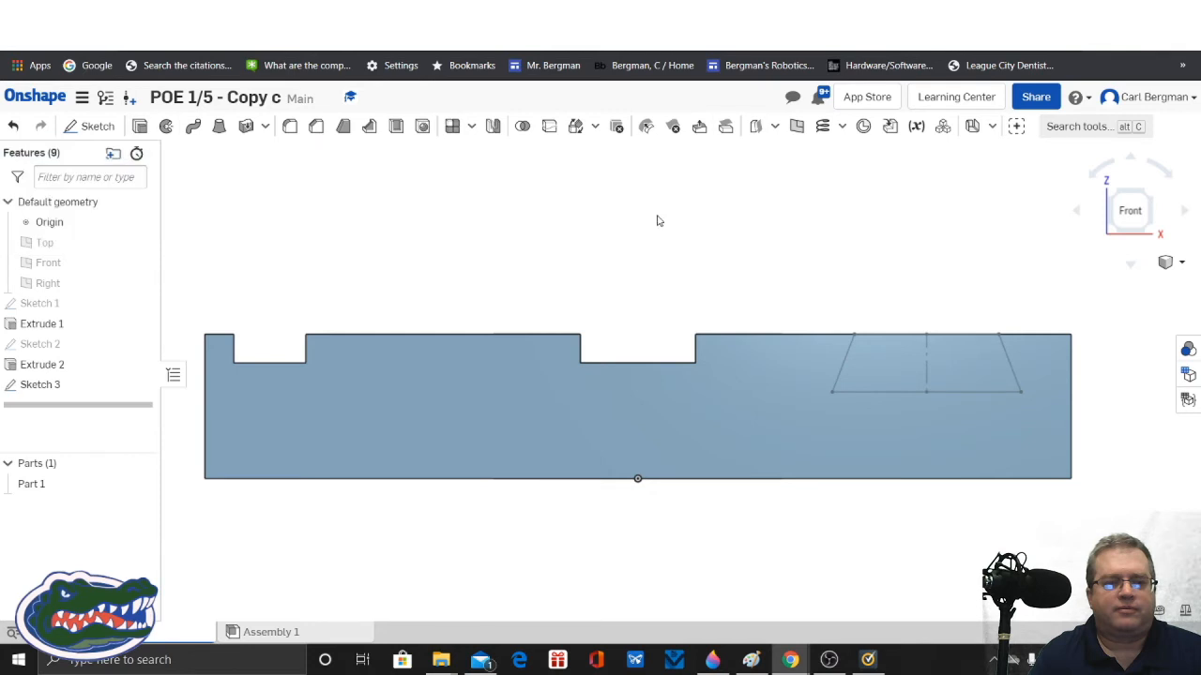
Step: Cut the dovetail trapezoid through the whole plate with an Extrude set to Remove and Through all
click(1173, 262)
click(1109, 287)
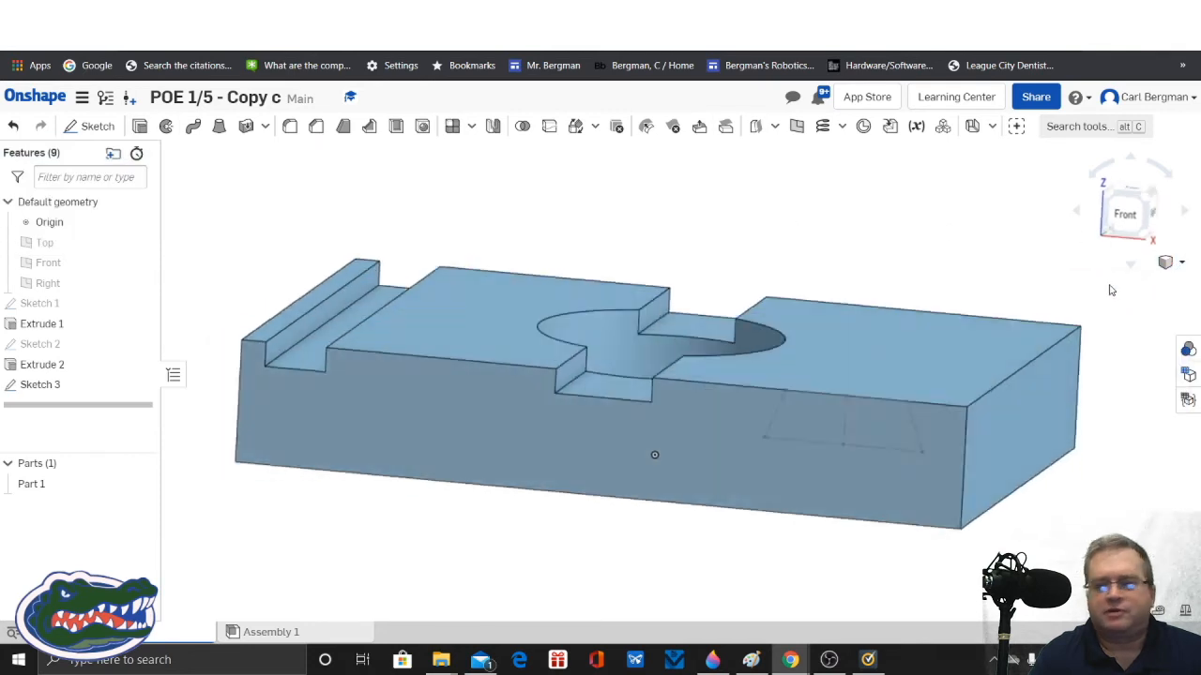
click(140, 126)
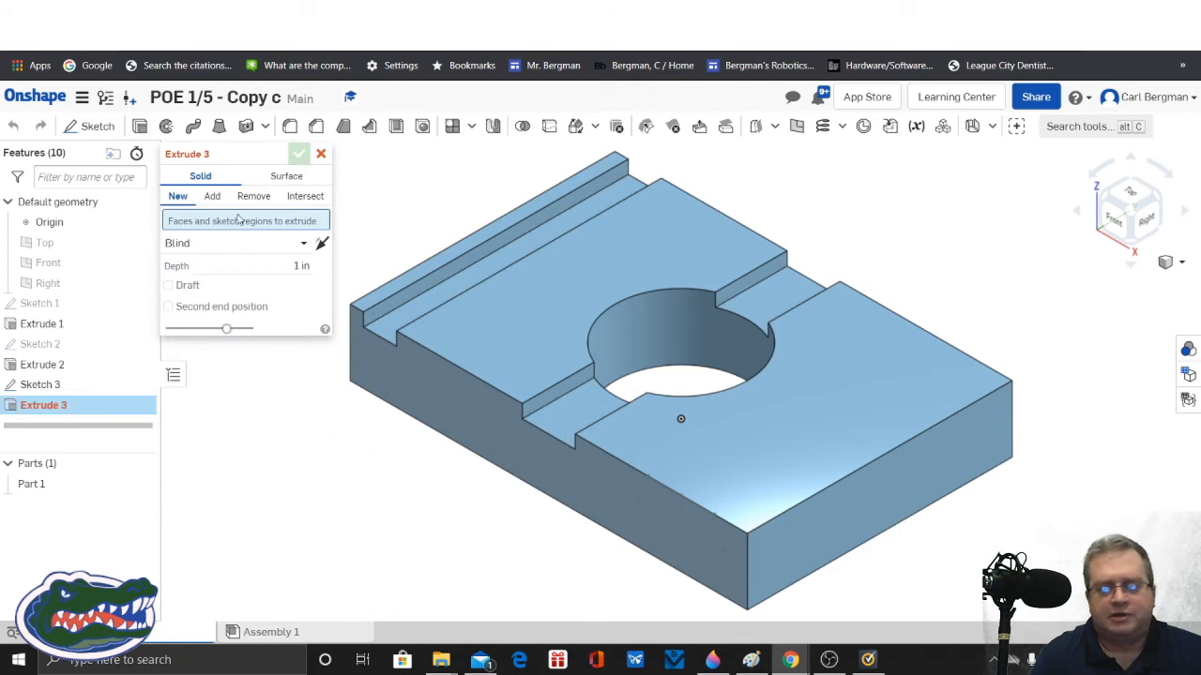
click(253, 199)
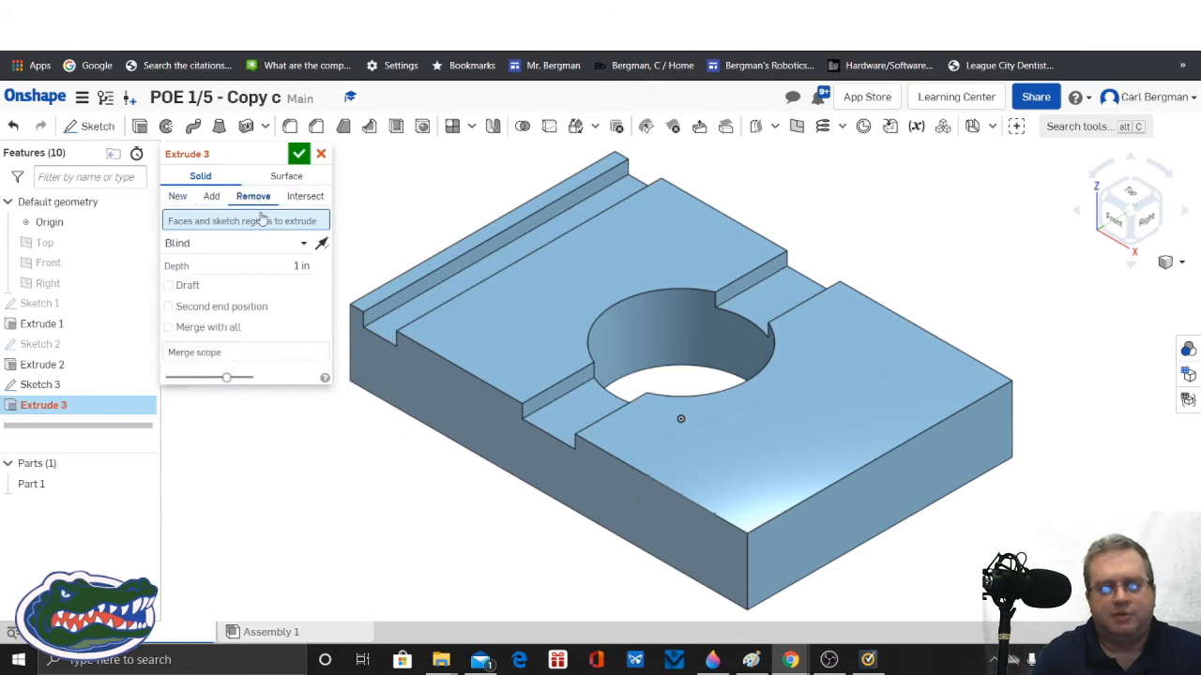
click(686, 515)
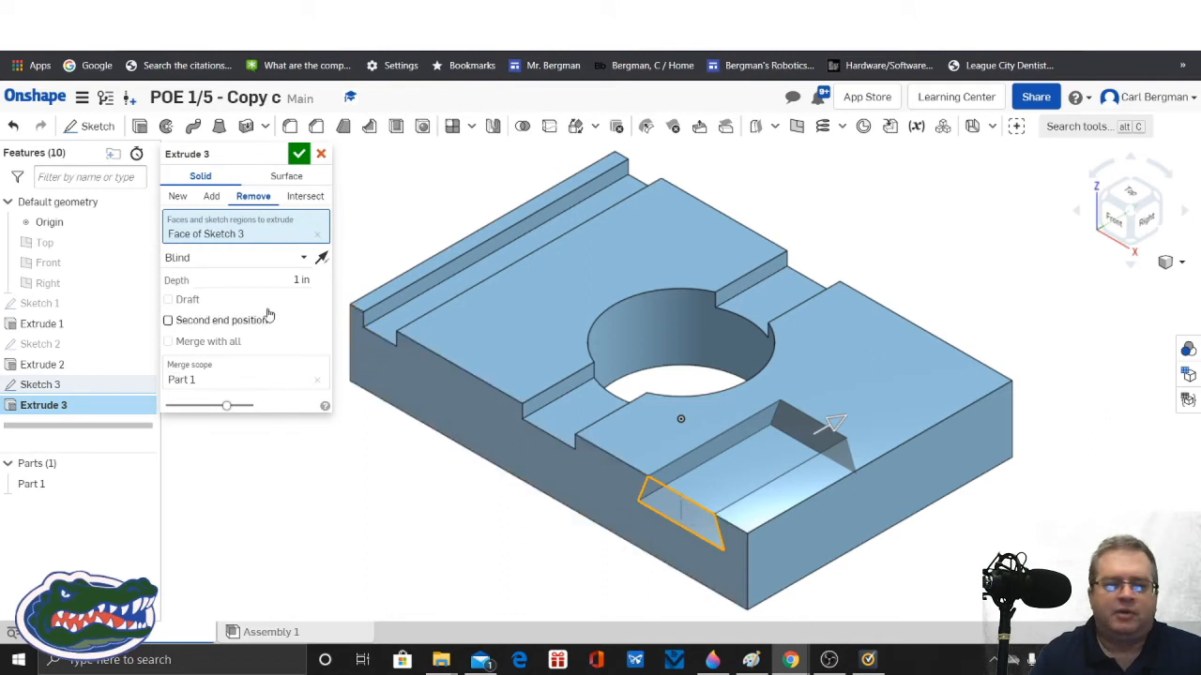
click(304, 257)
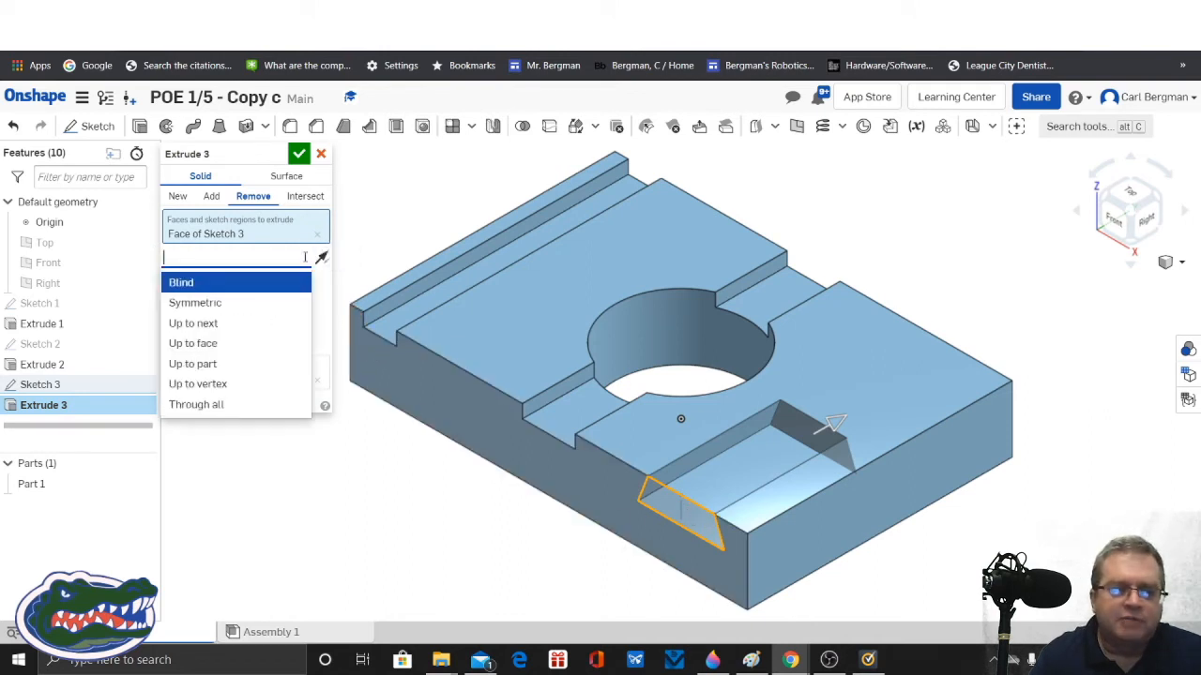
click(212, 404)
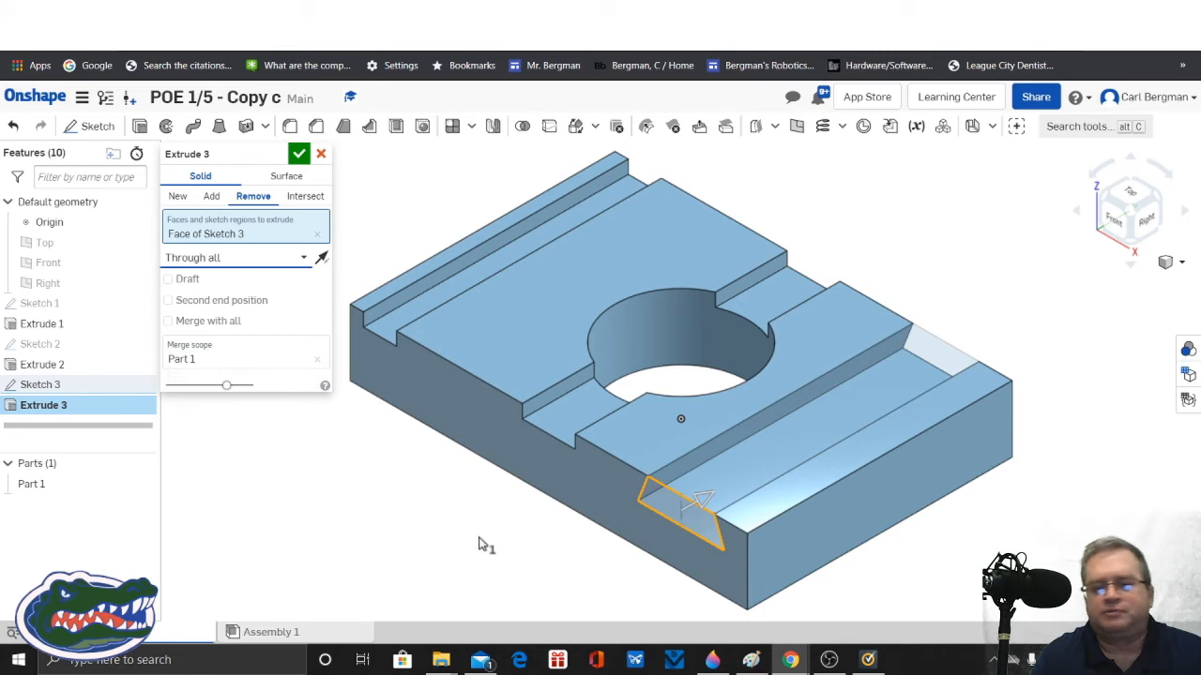
click(300, 156)
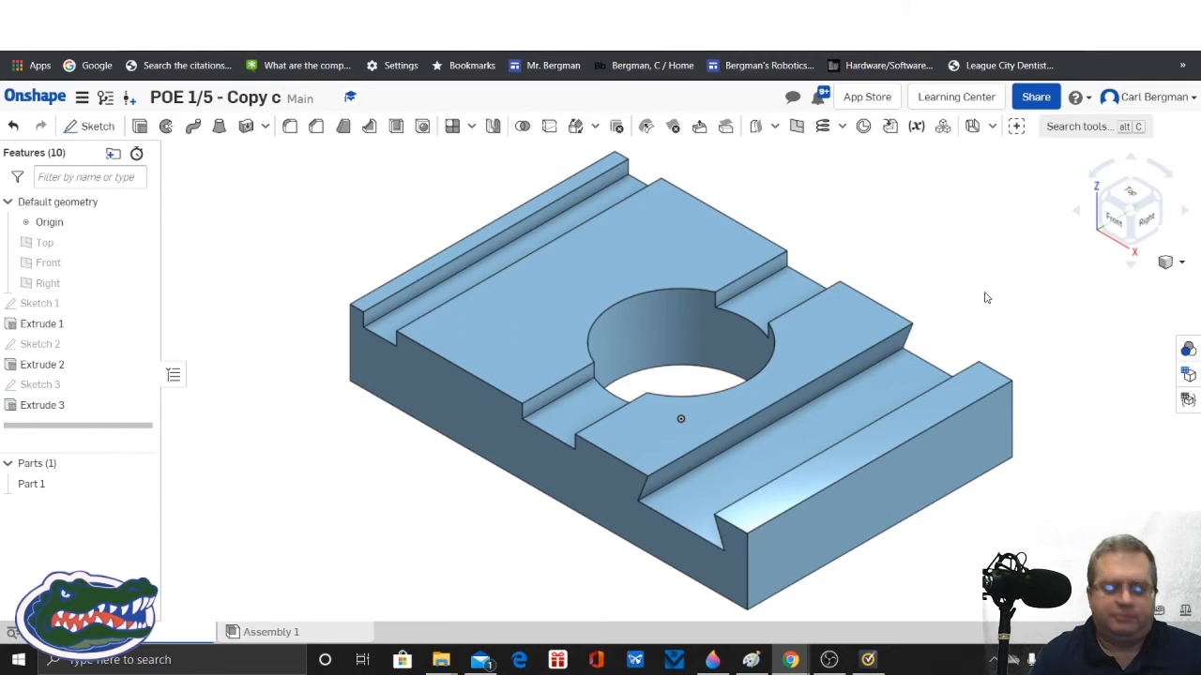
Step: Start a new sketch on the plate's right end face, next to the dovetail slot
middle_drag(985, 298, 924, 307)
mouse_move(931, 321)
right_down()
mouse_move(960, 308)
mouse_move(938, 324)
mouse_move(963, 332)
mouse_move(970, 310)
mouse_move(913, 306)
right_up()
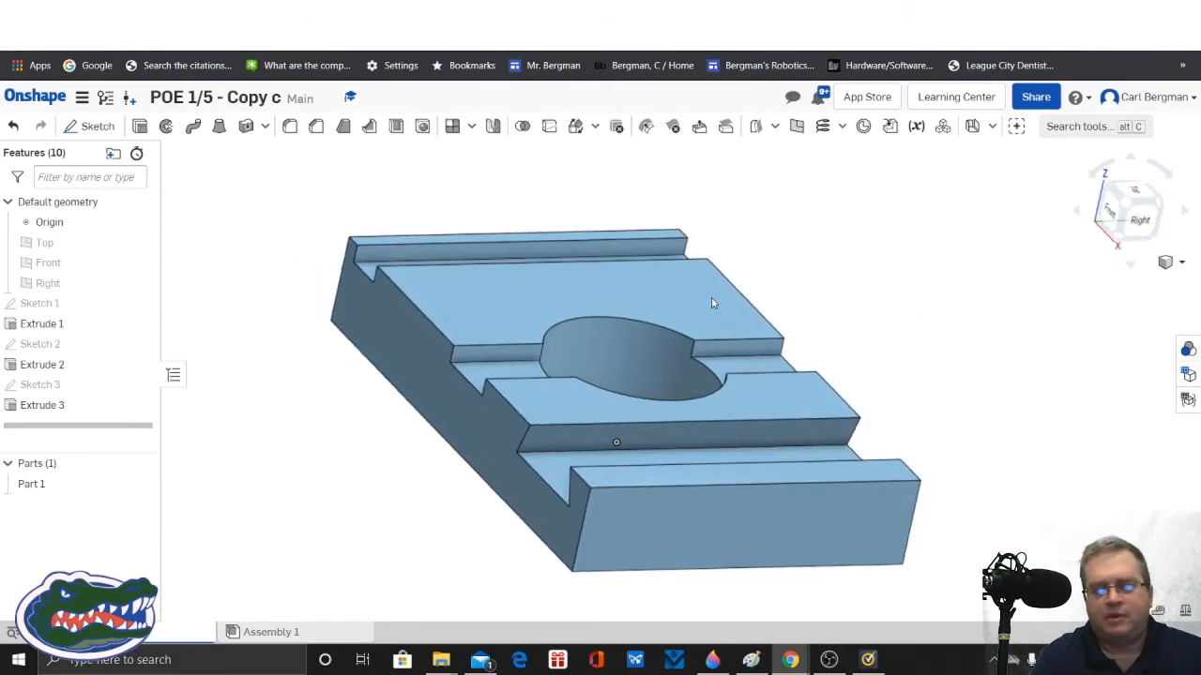
click(91, 126)
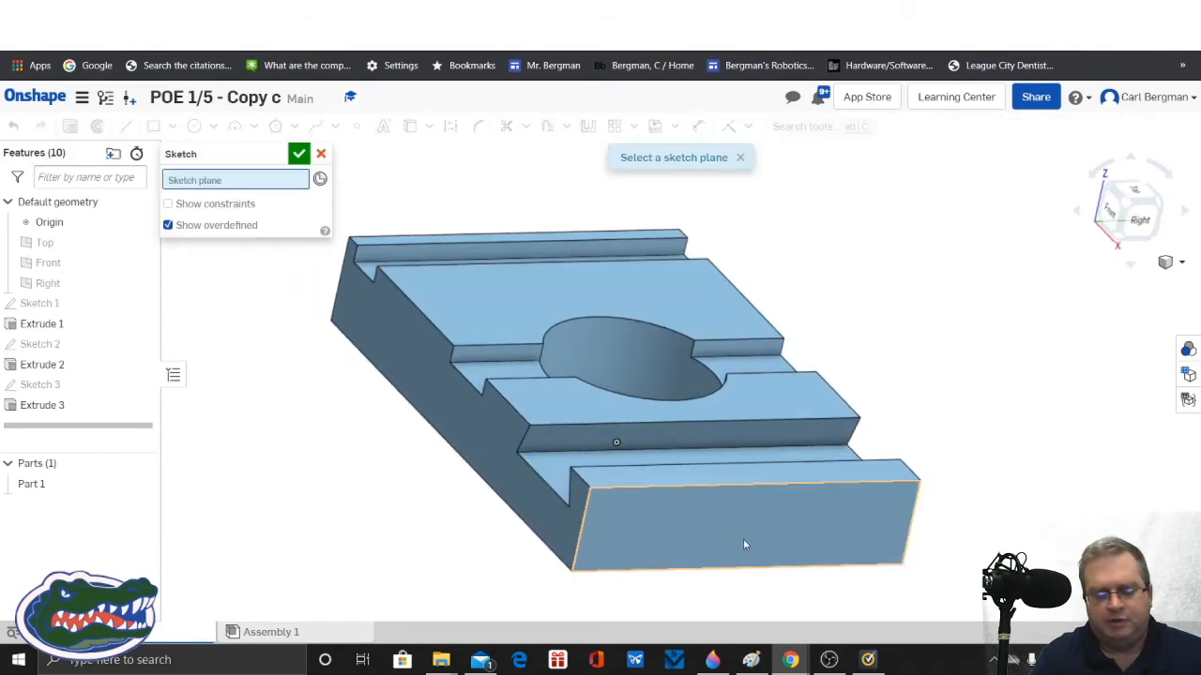
click(746, 544)
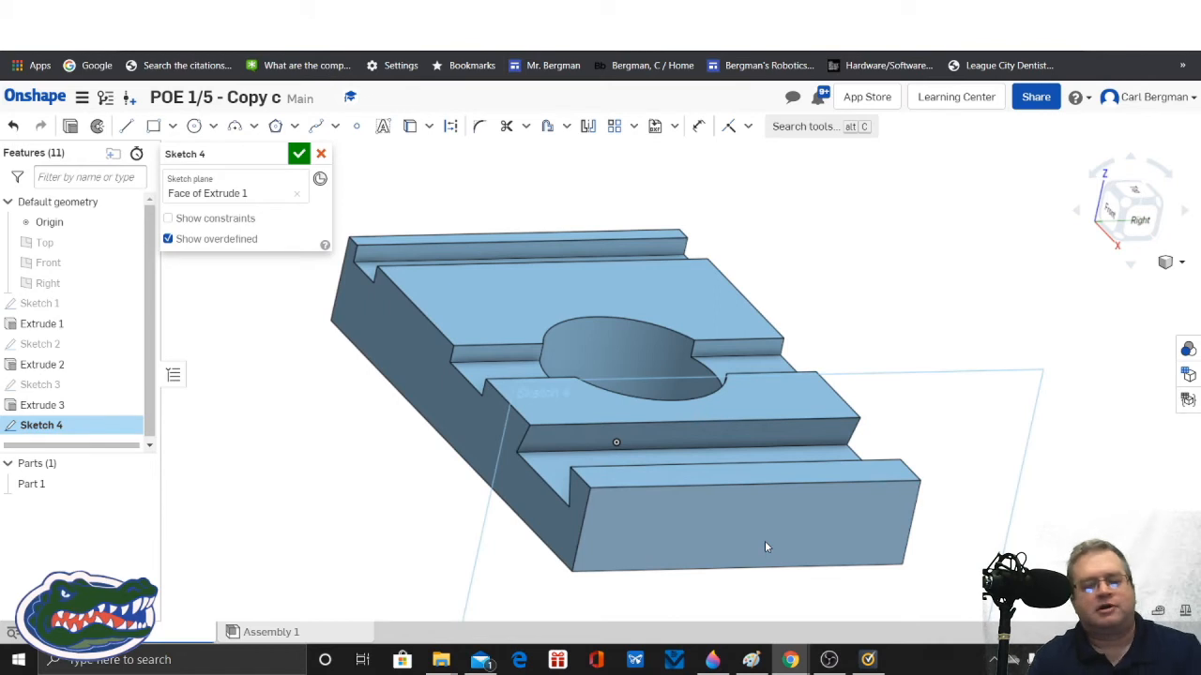
right_click(764, 547)
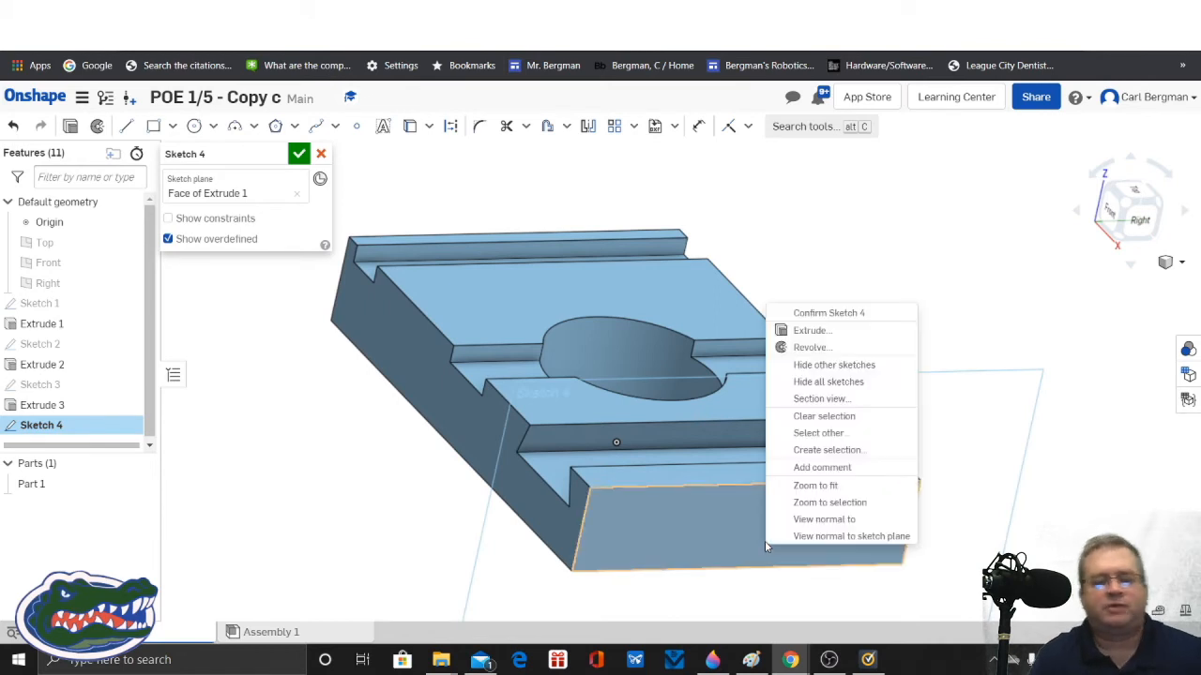
click(818, 520)
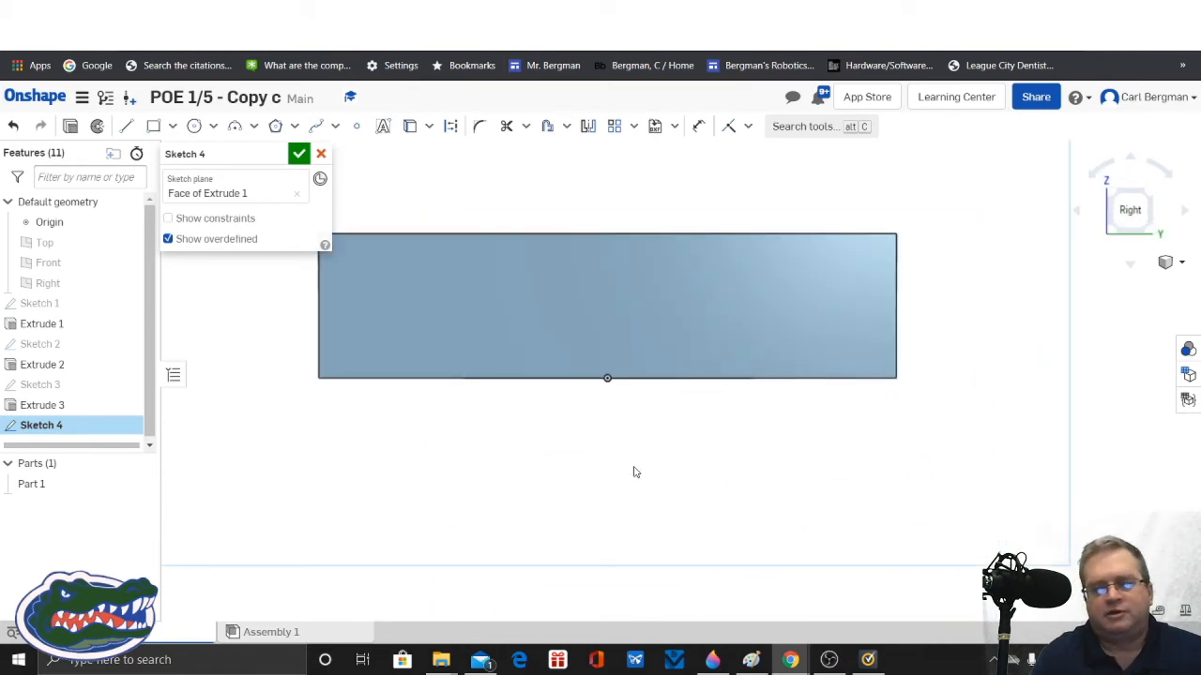
mouse_move(633, 471)
middle_down()
mouse_move(667, 501)
mouse_move(695, 570)
mouse_move(670, 573)
middle_up()
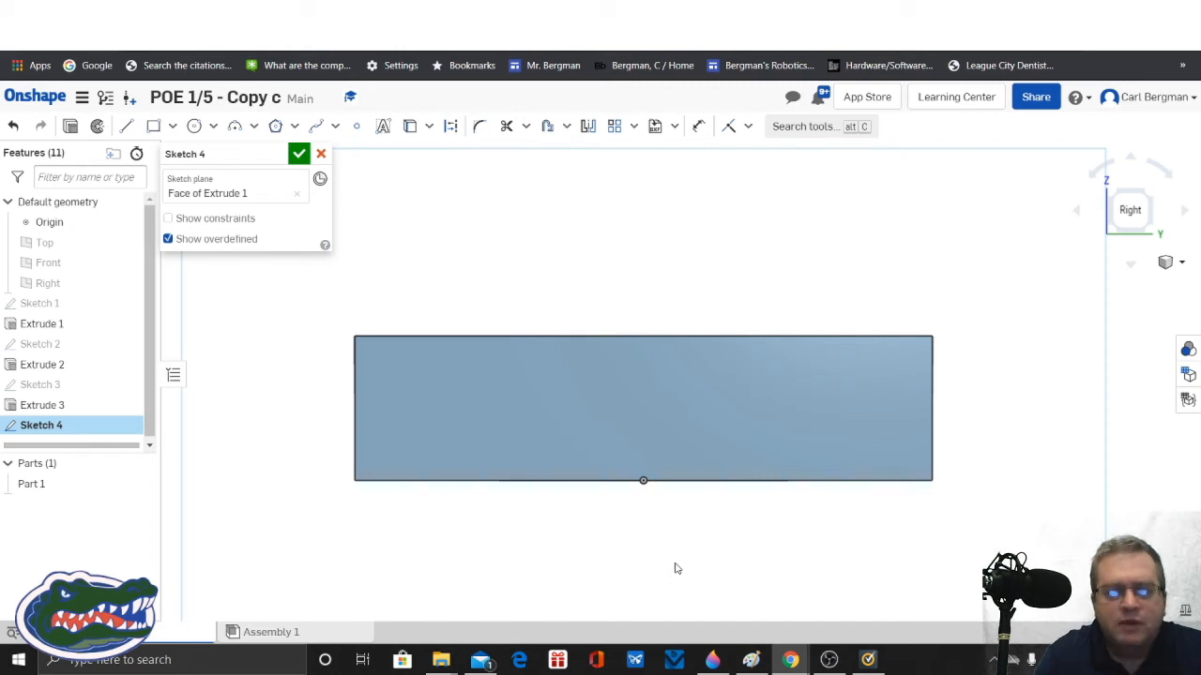
Step: Place a point at the centre of the end face and draw a centre point circle about 0.354 in in diameter on it
click(356, 125)
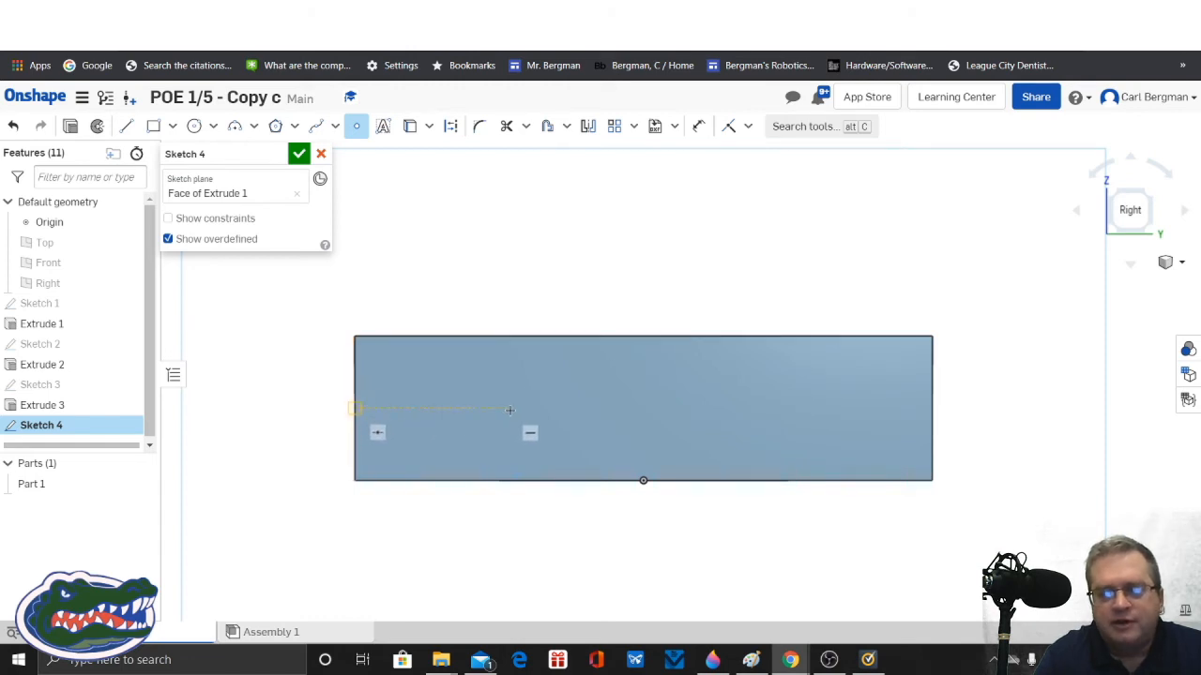
click(643, 407)
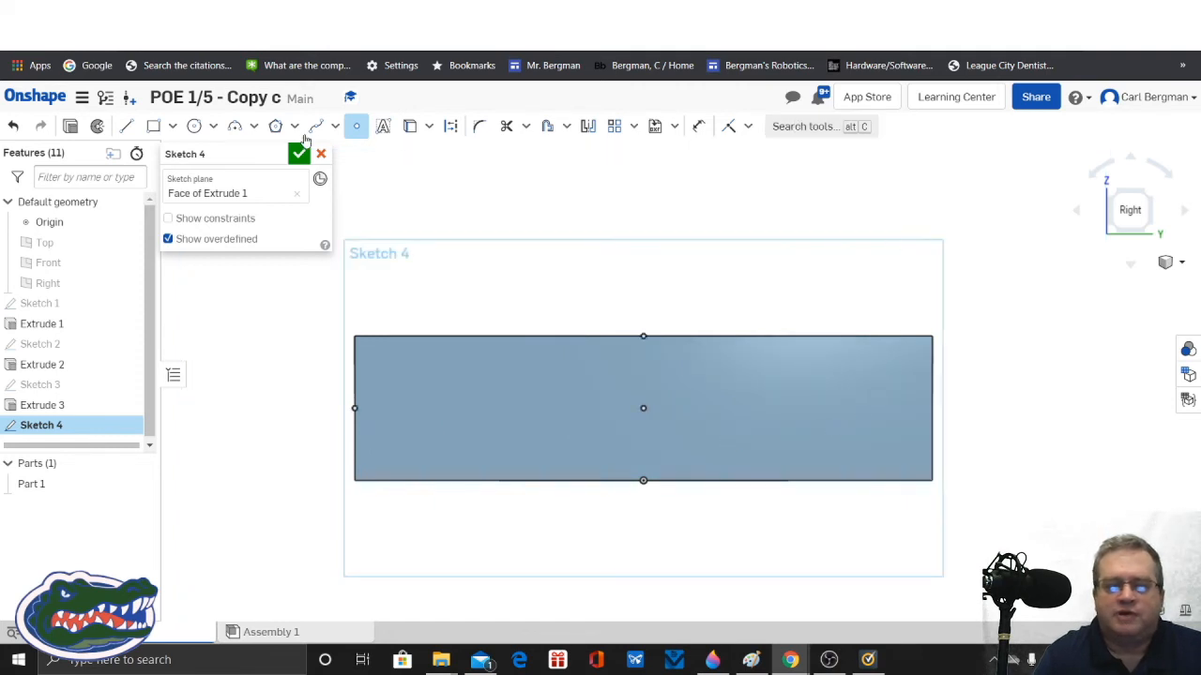
click(213, 126)
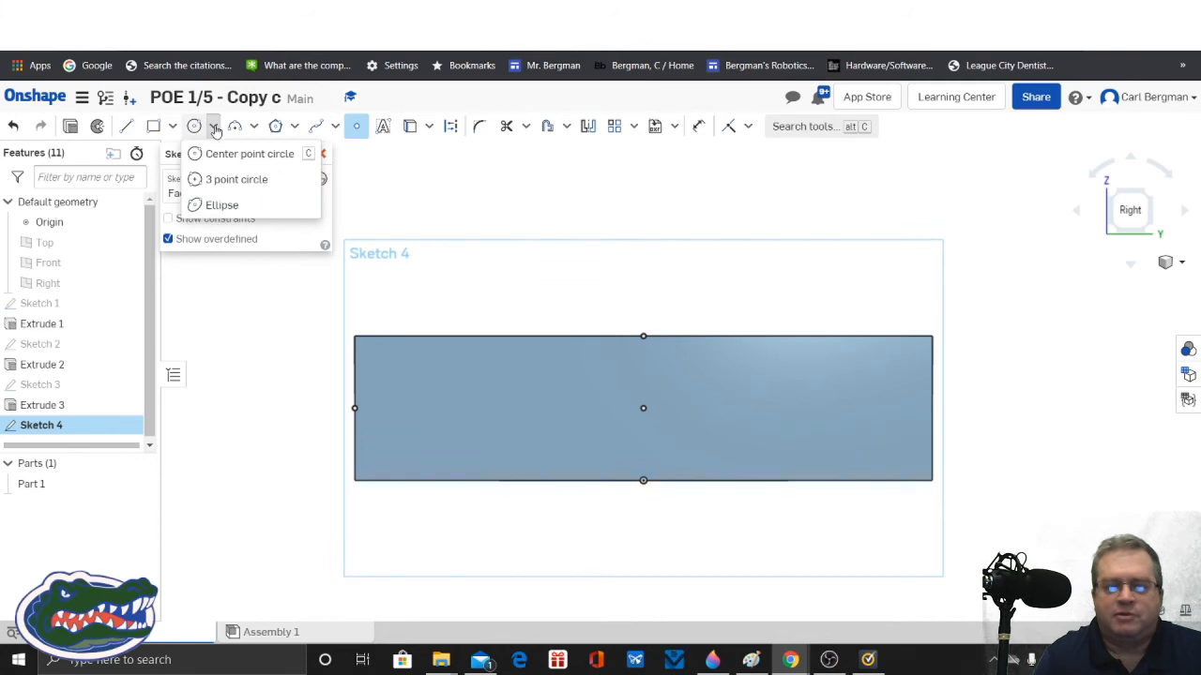
click(260, 154)
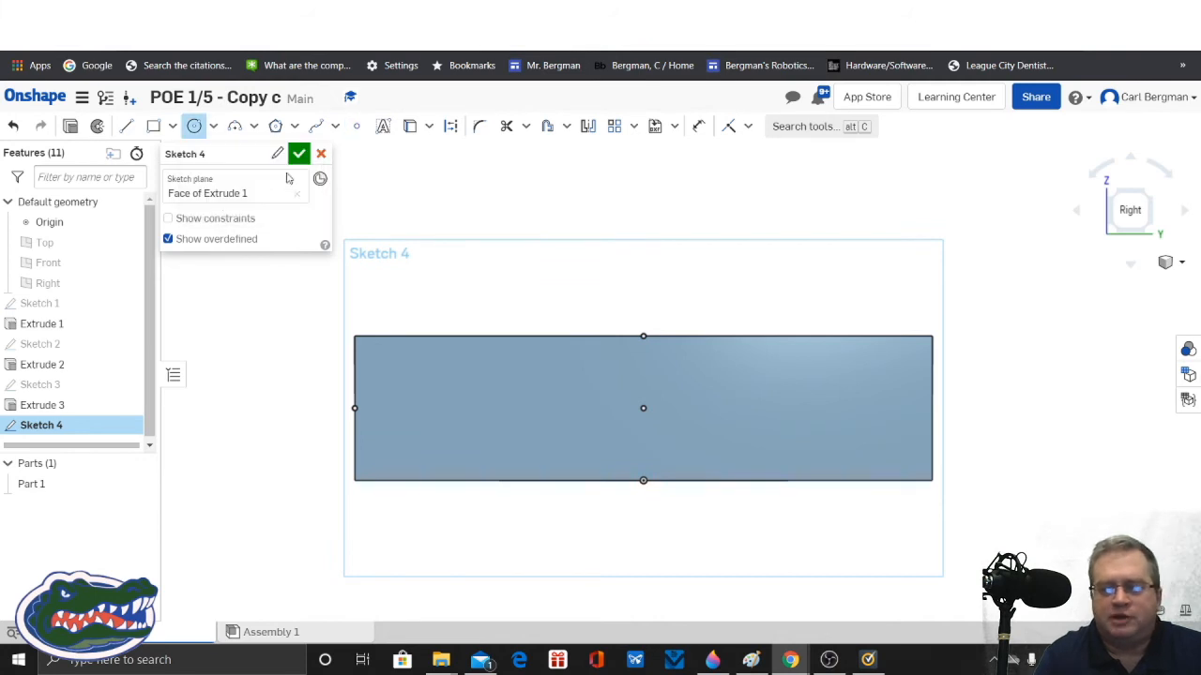
click(665, 429)
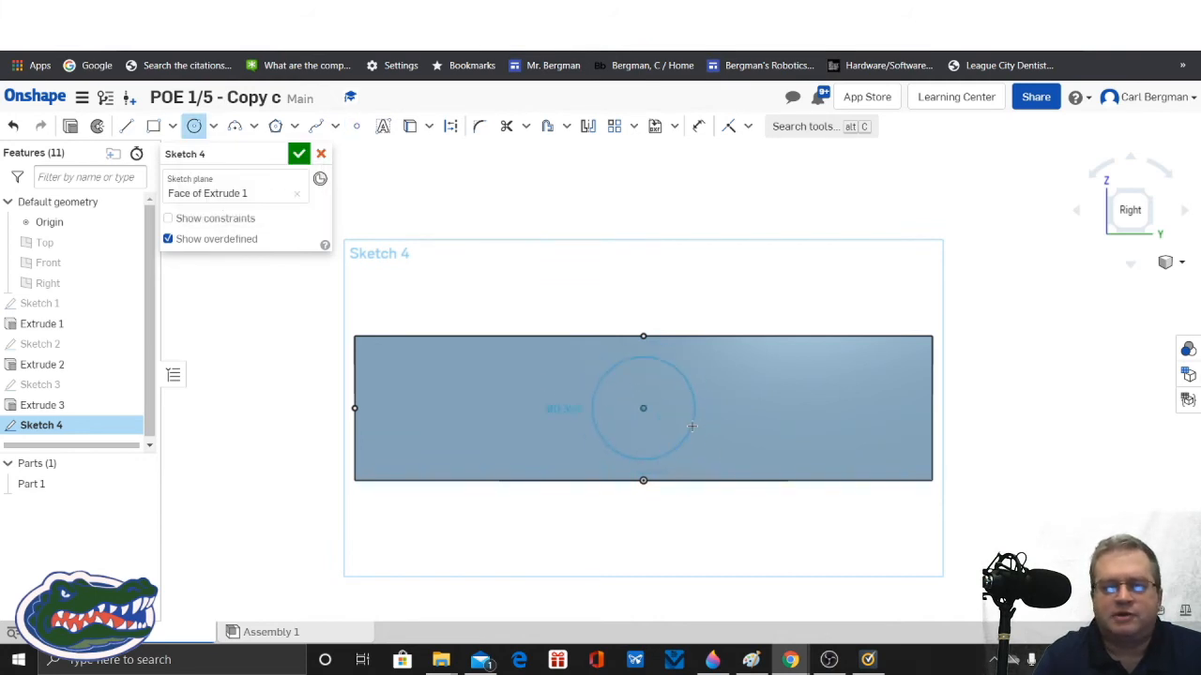
click(691, 427)
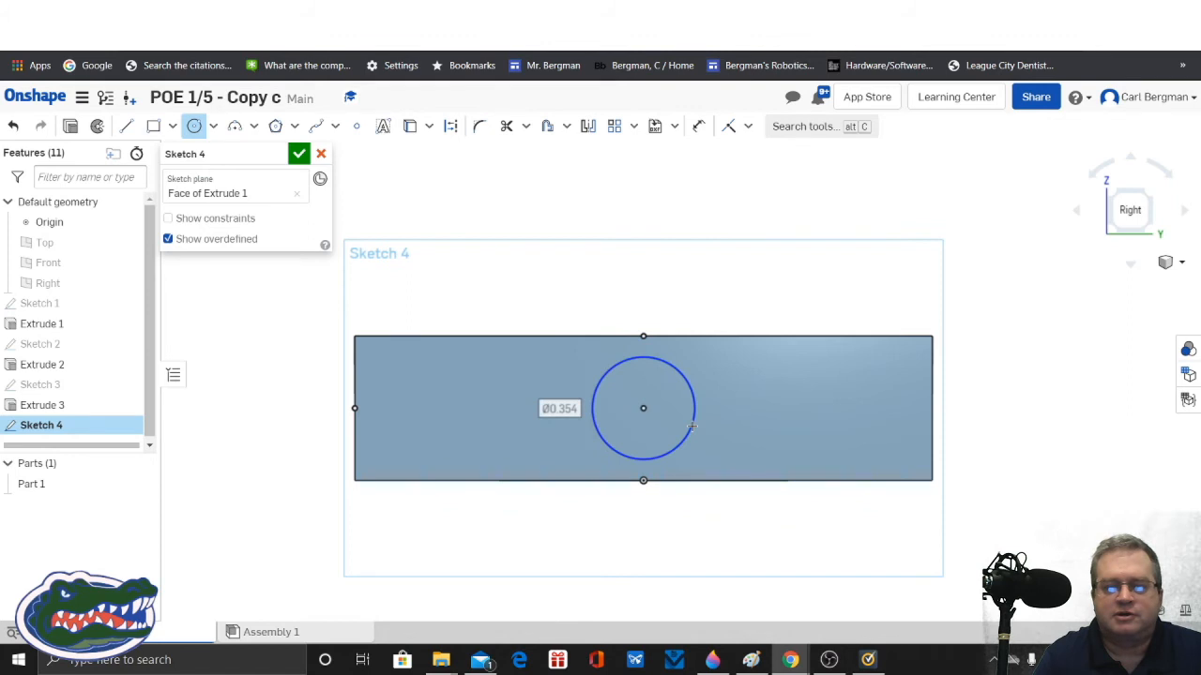
Step: Dimension the circle's diameter, set it to 0.375 in, and accept the sketch
click(698, 126)
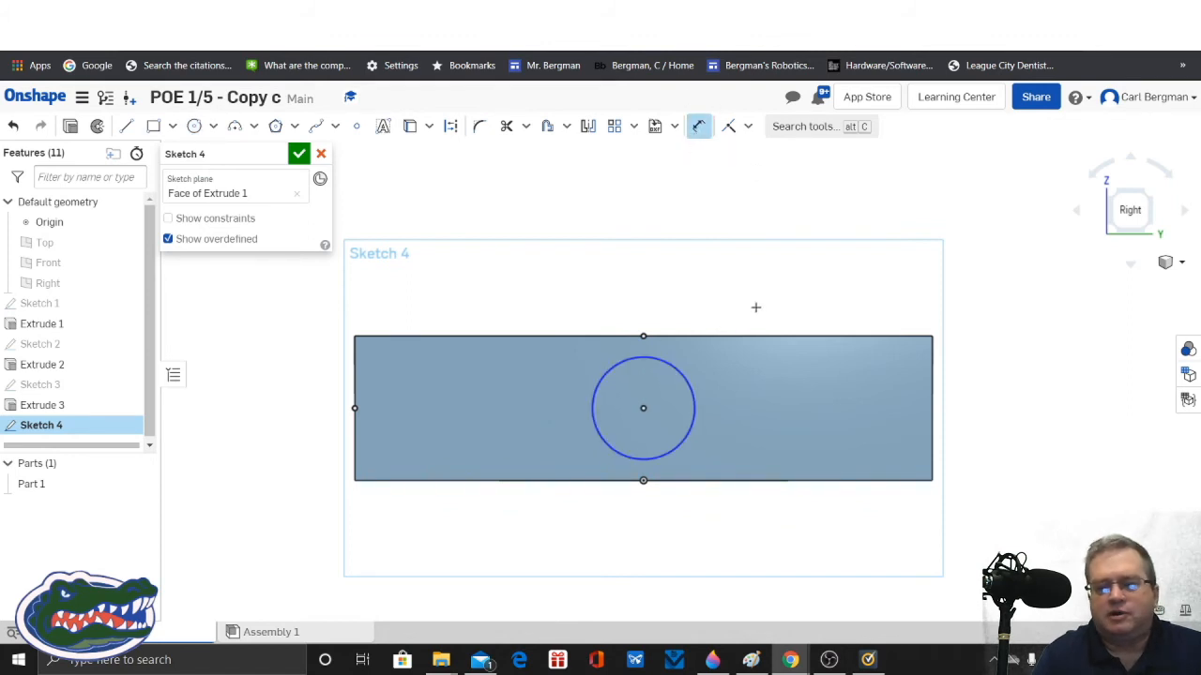
click(689, 371)
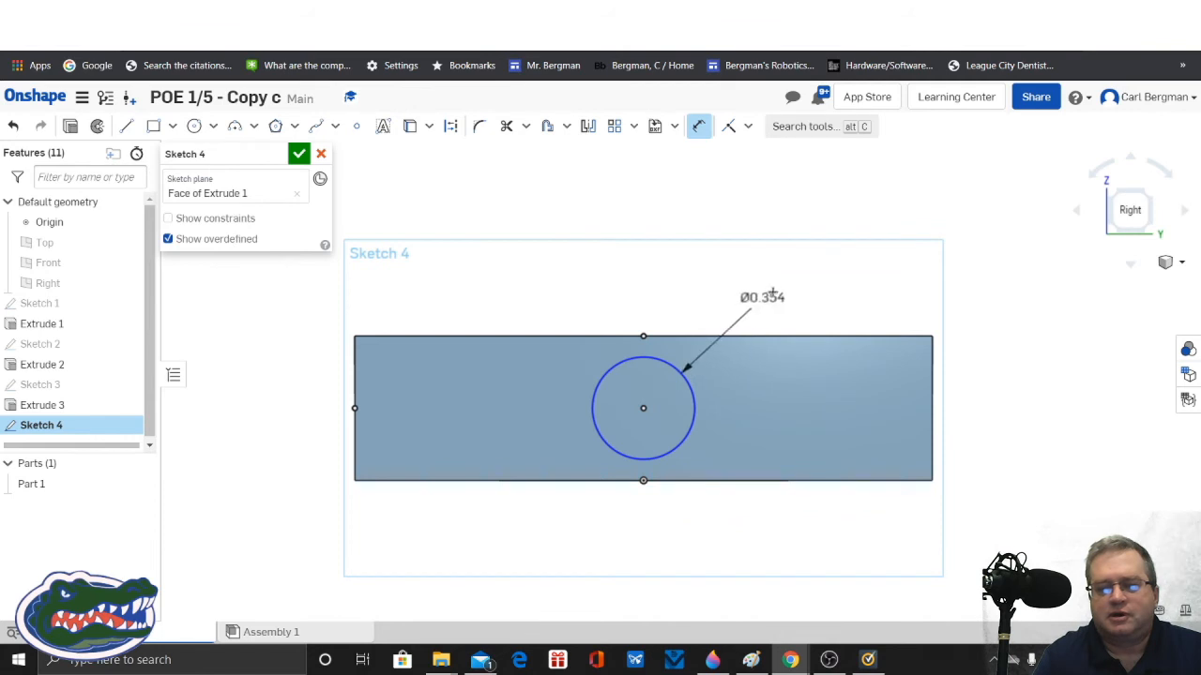
click(763, 297)
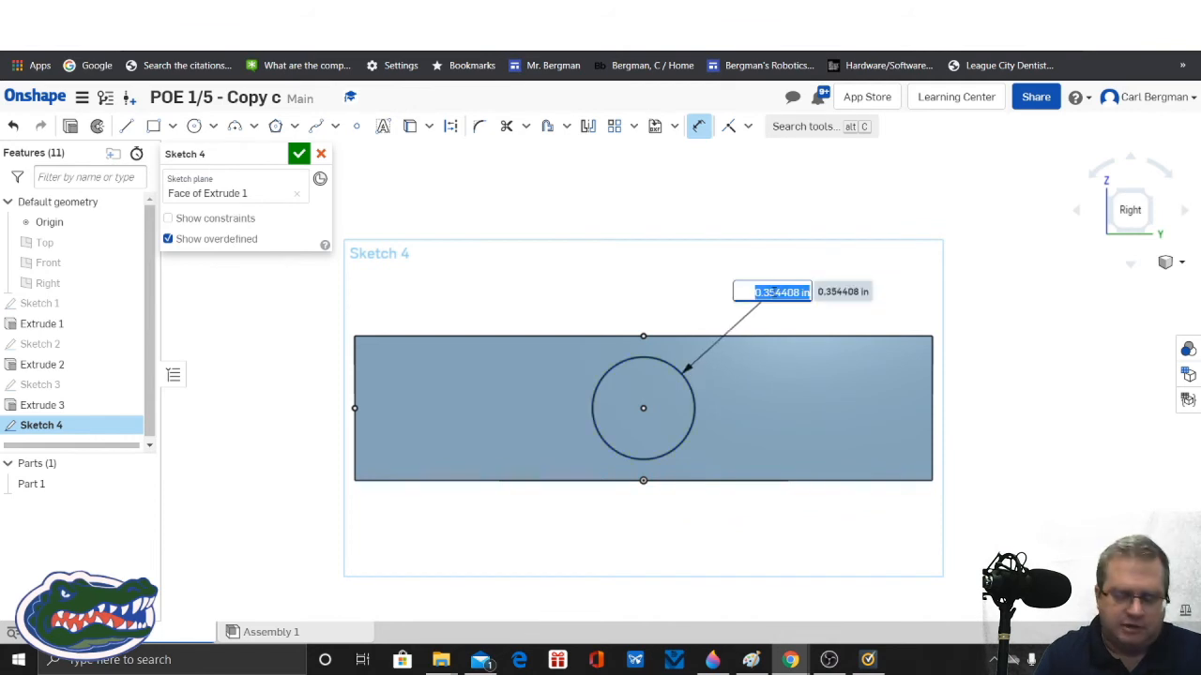
key(BackSpace)
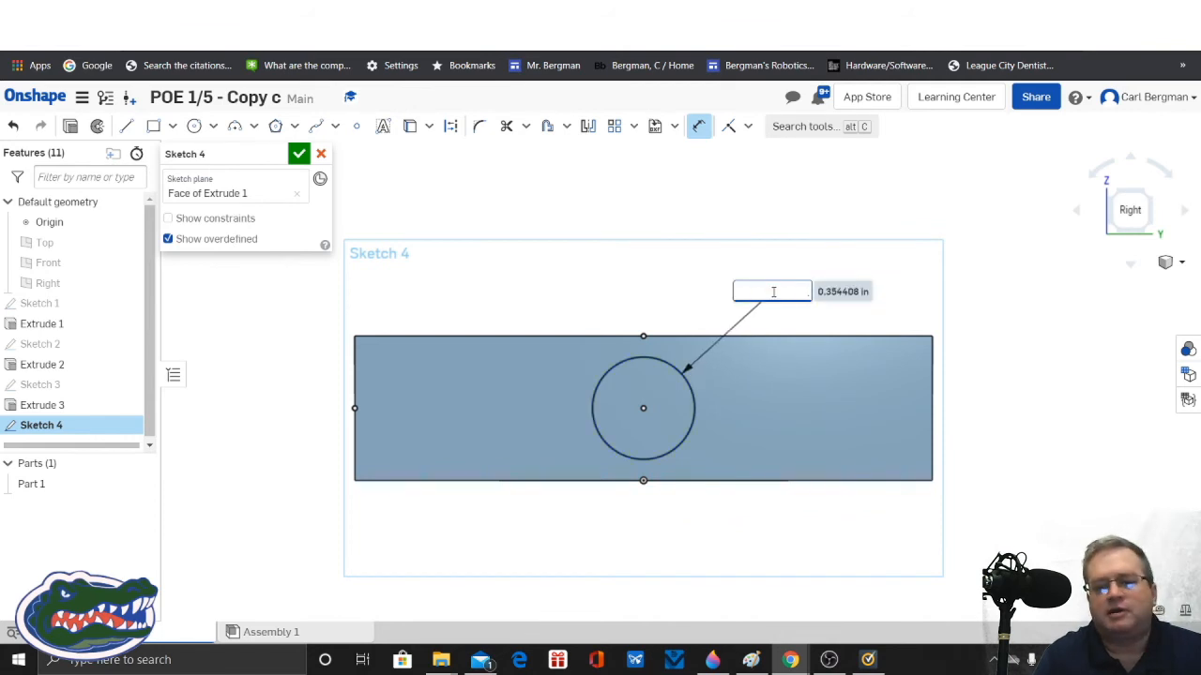
text(.375)
key(Return)
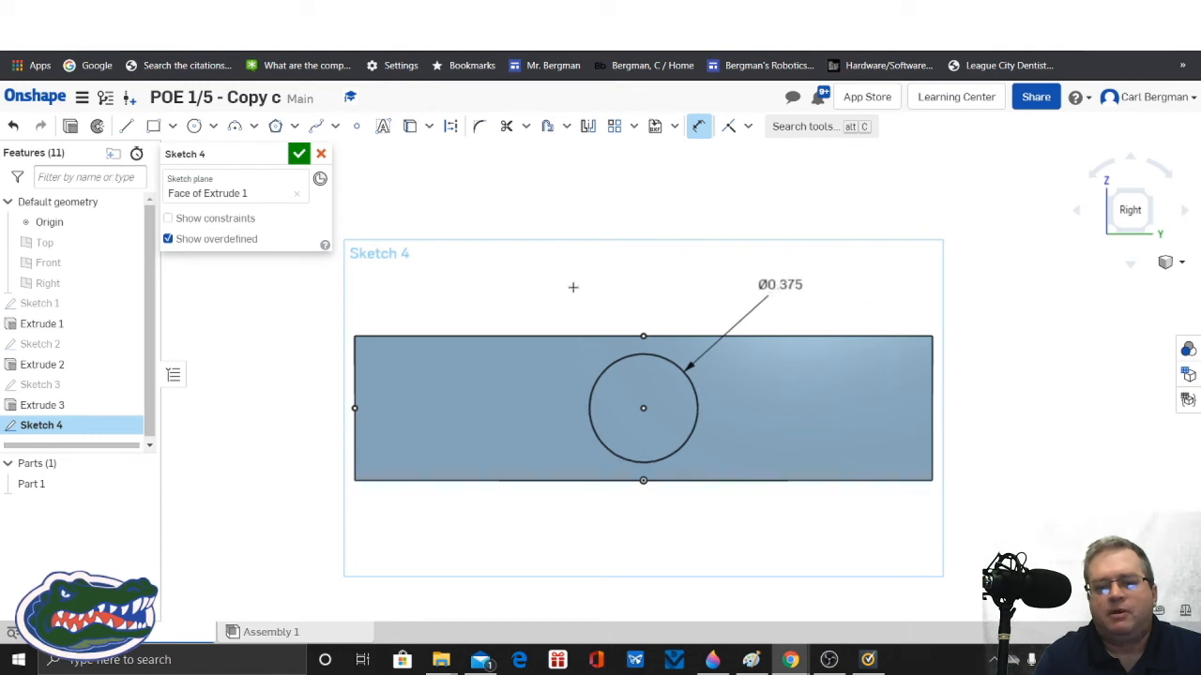
click(299, 156)
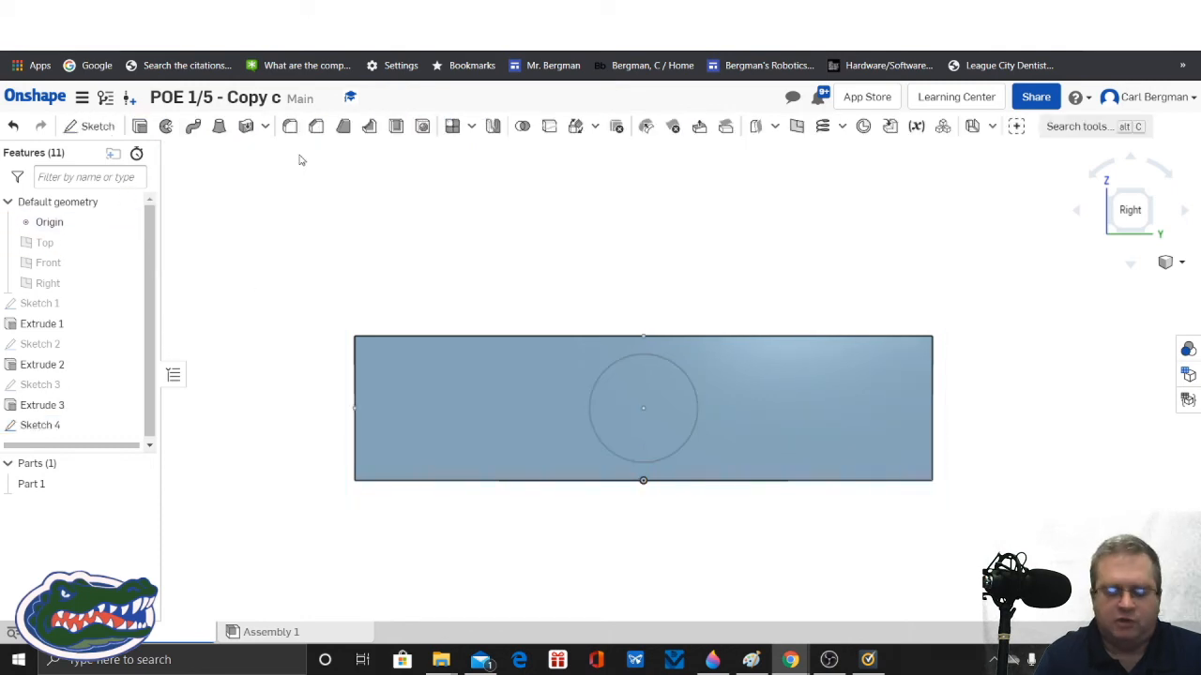
Step: Set up a blind Extrude in Add mode that projects the circle outward from the plate's end face
click(138, 126)
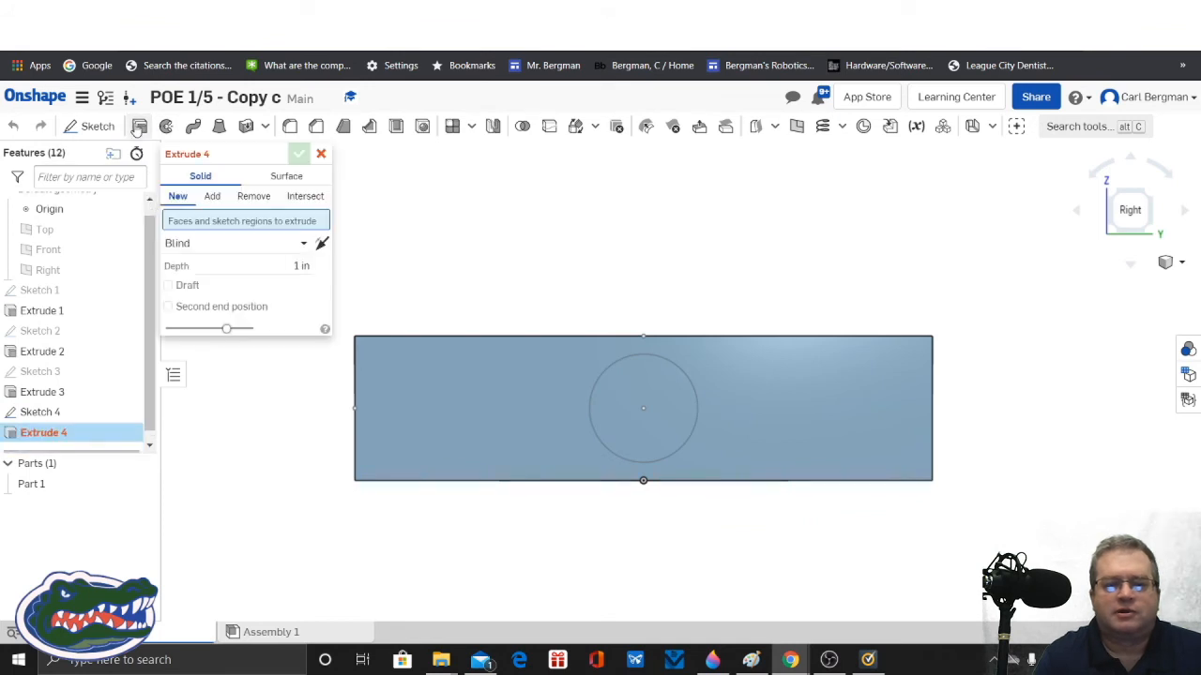
click(214, 197)
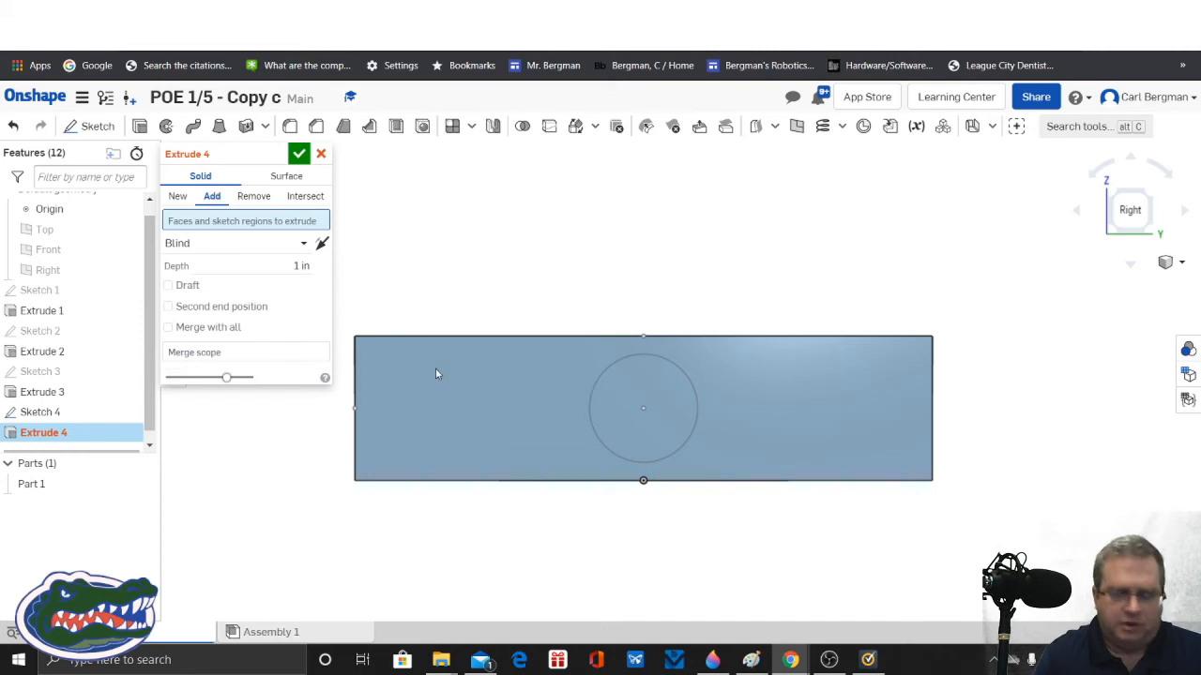
click(638, 386)
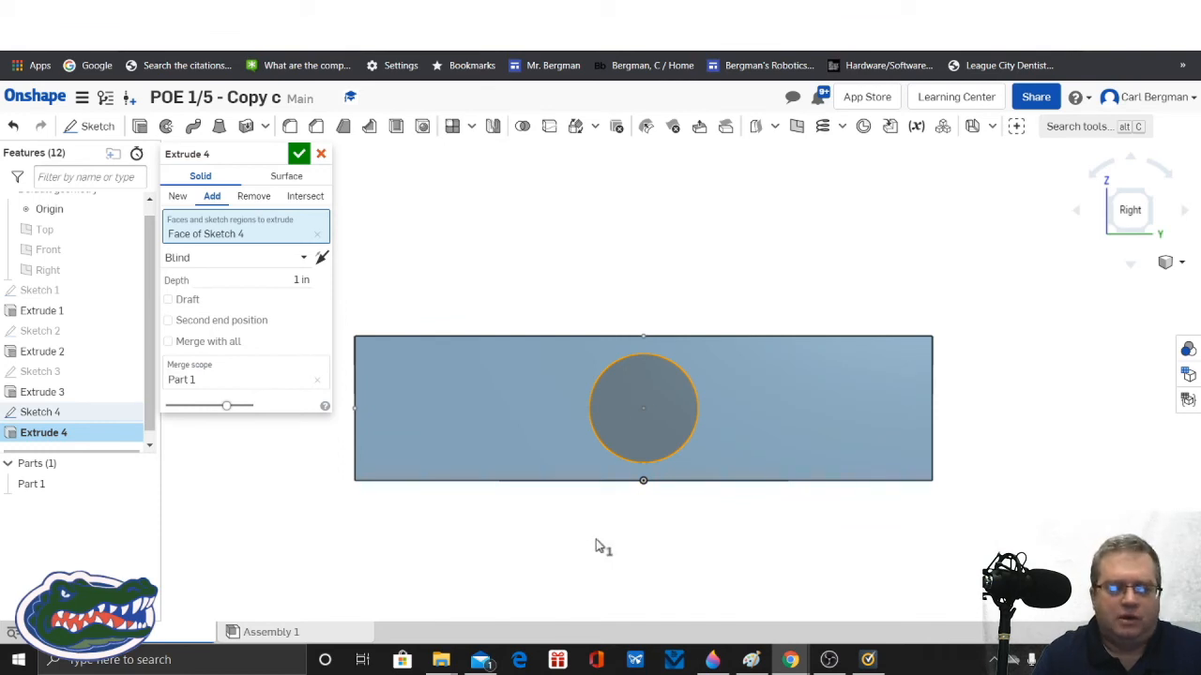
right_drag(595, 540, 628, 563)
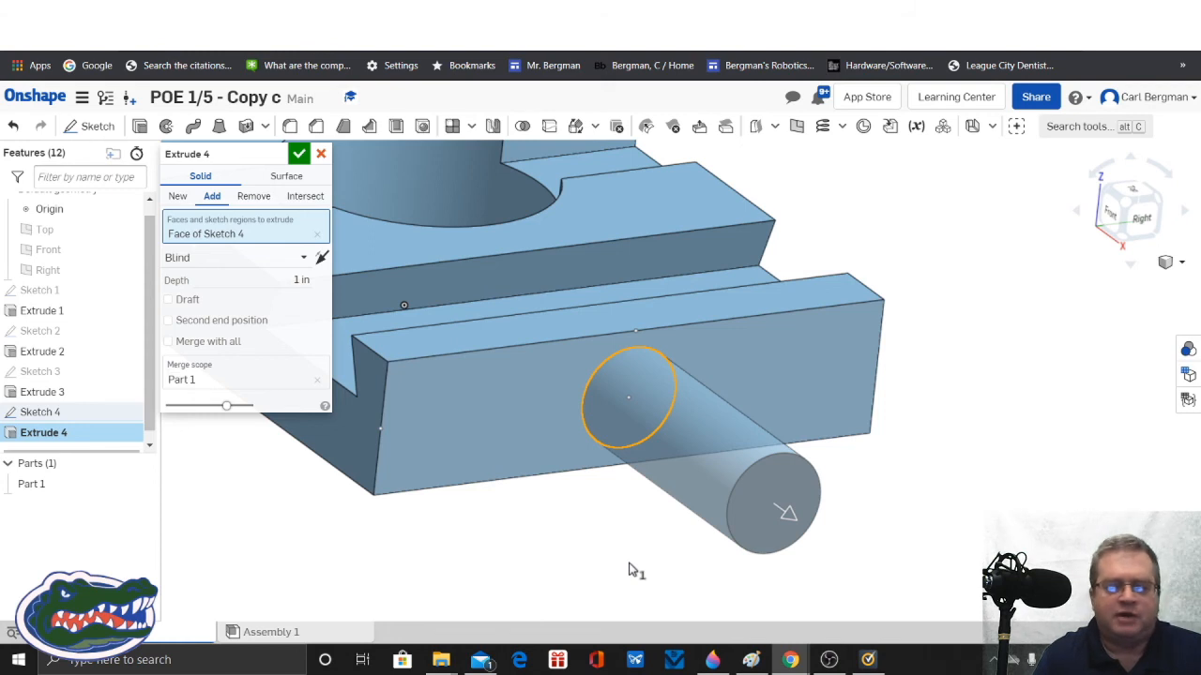
scroll(632, 569, down, 5)
right_drag(562, 568, 580, 585)
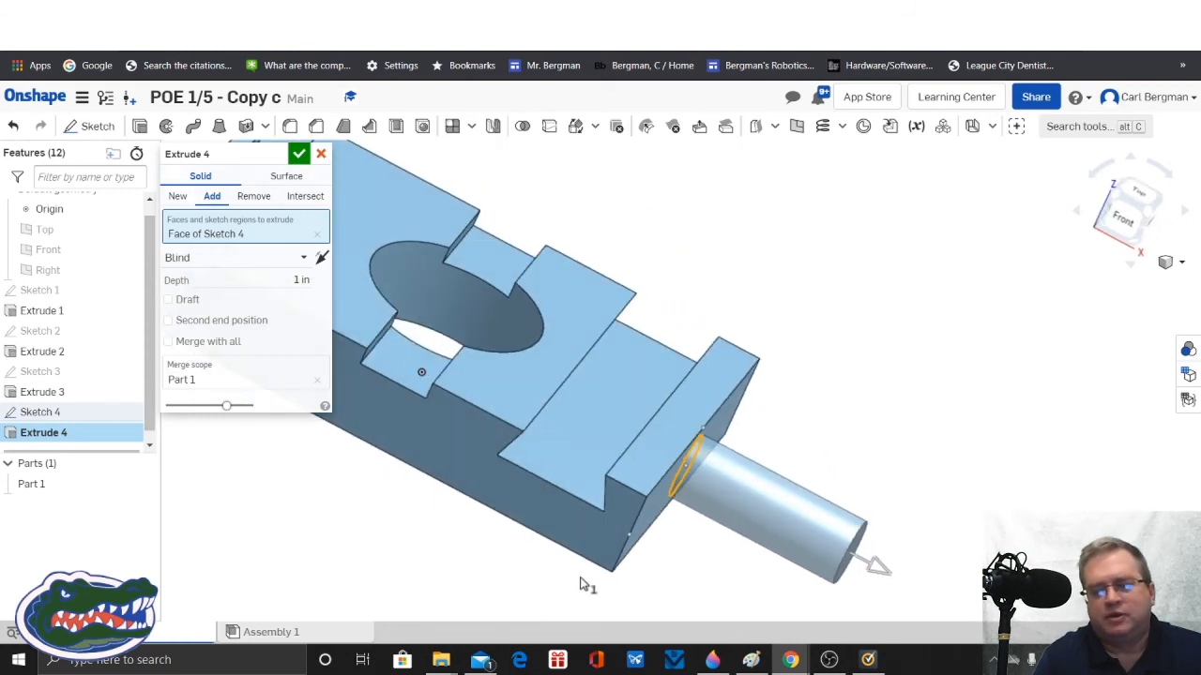
Step: Set the circle's extrusion depth to 0.375 in and accept the round peg
click(286, 278)
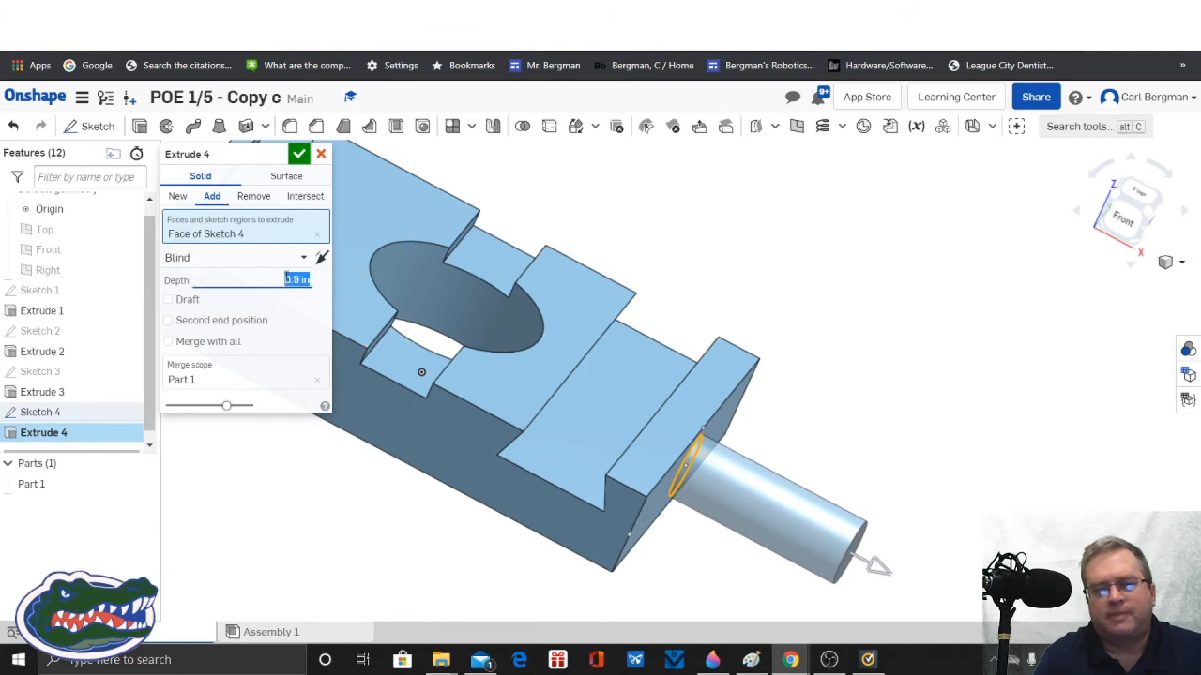
key(Down)
key(Down)
key(Down)
key(Down)
key(Down)
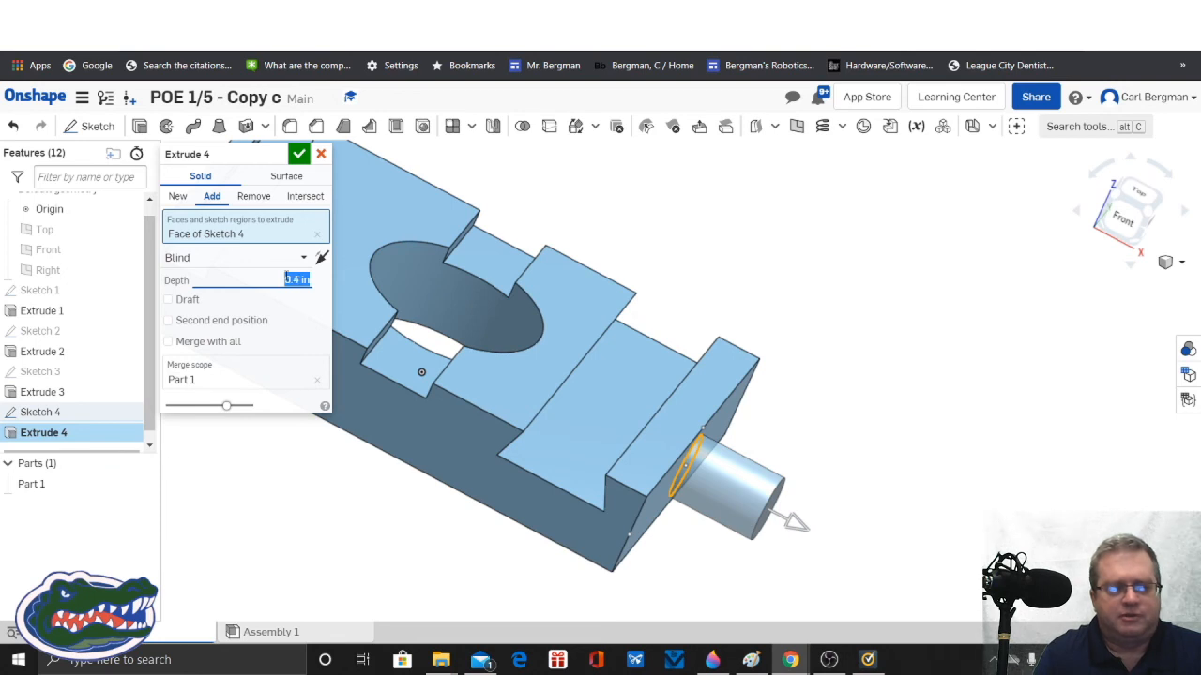
key(Down)
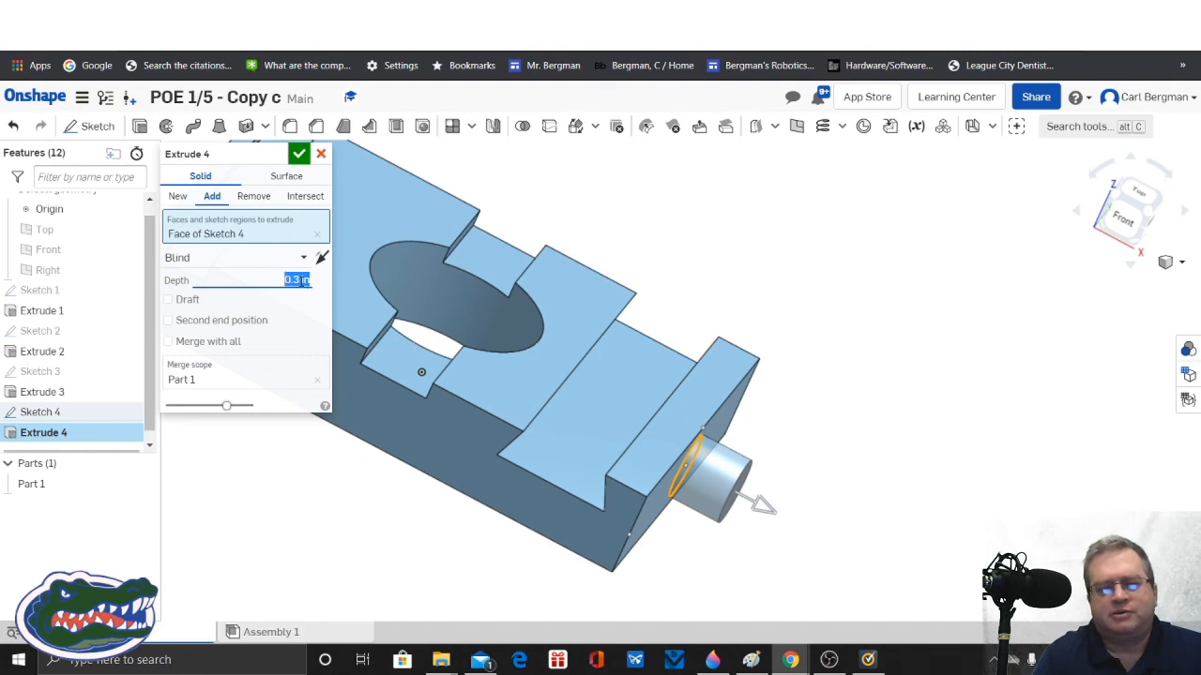
text(3)
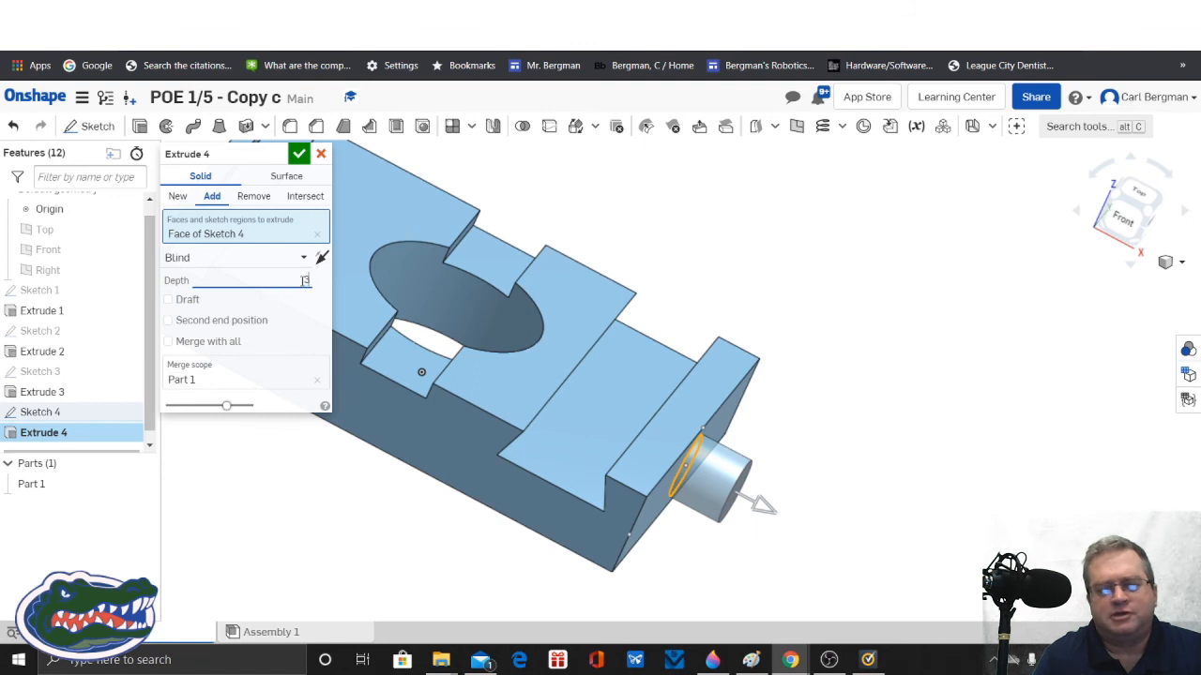
text(75)
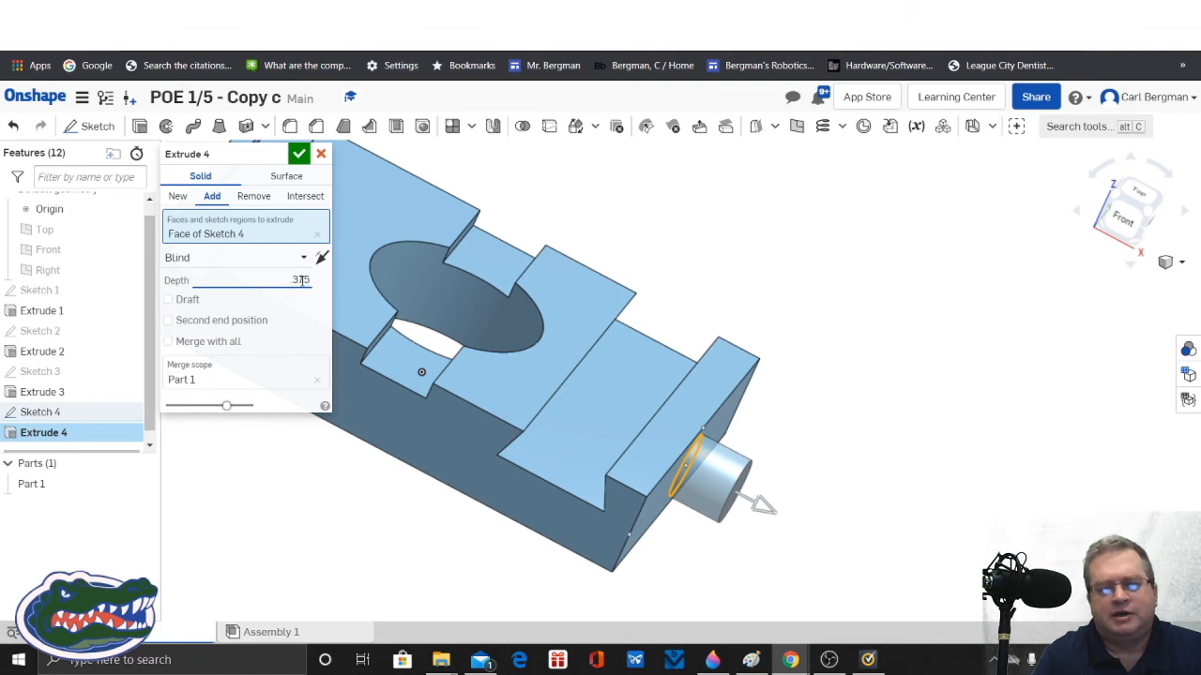
key(Return)
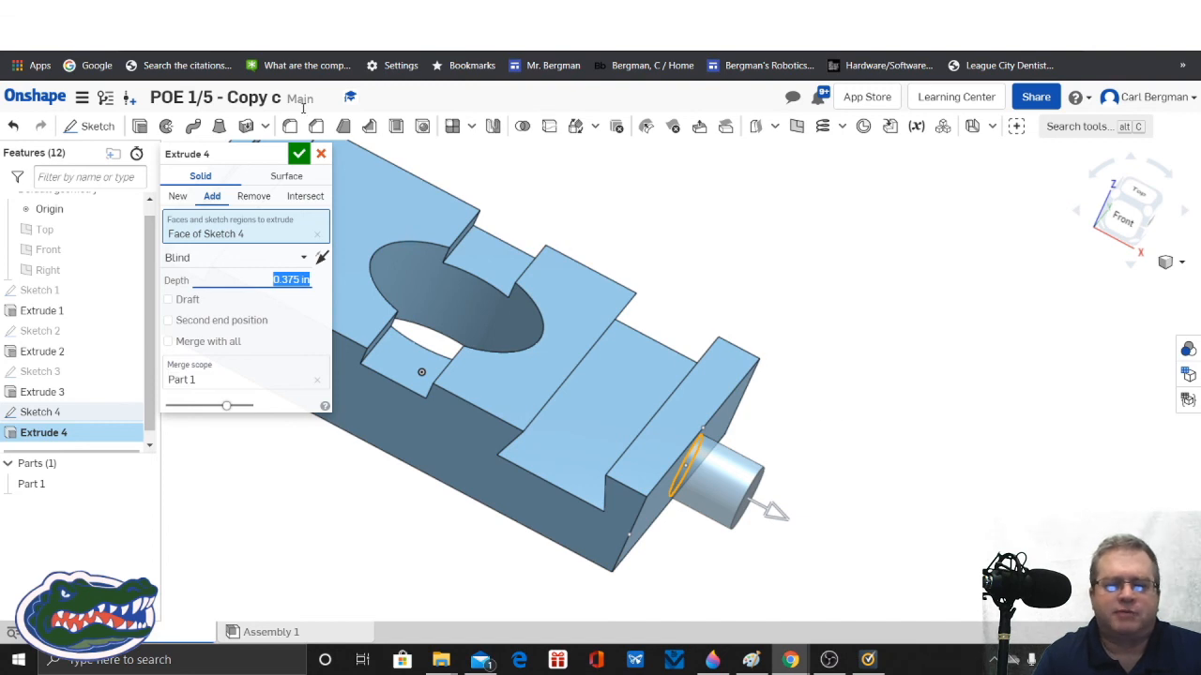
click(299, 153)
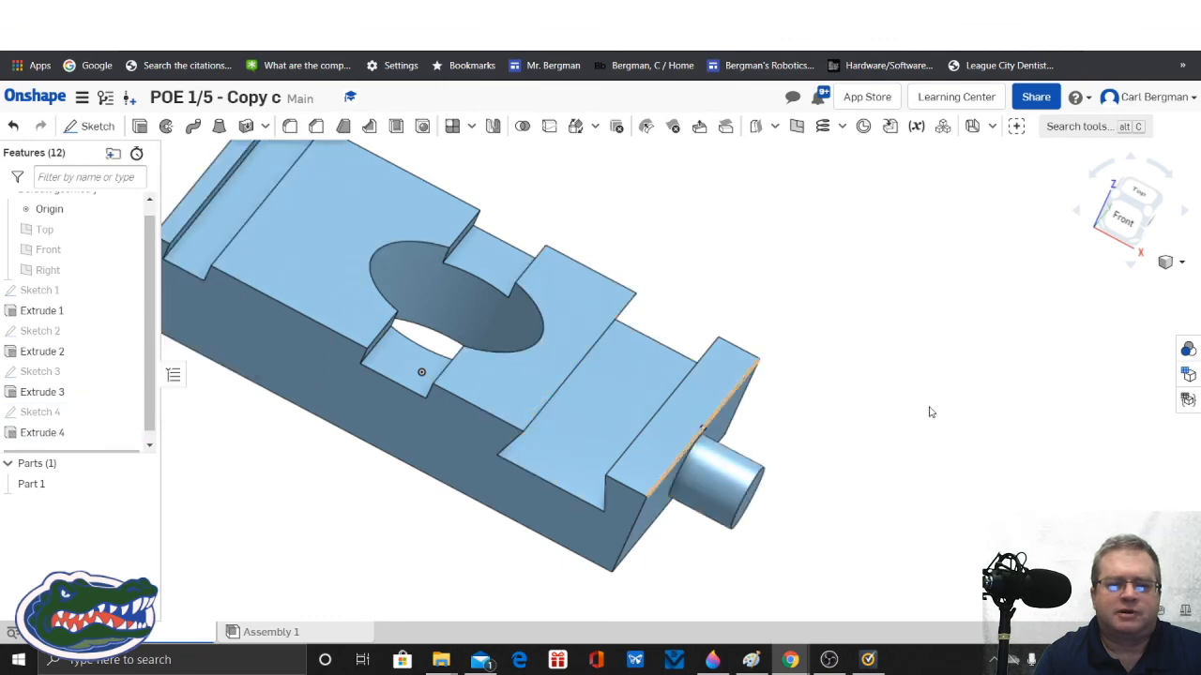
right_drag(894, 382, 891, 408)
scroll(869, 372, down, 3)
right_drag(911, 495, 957, 460)
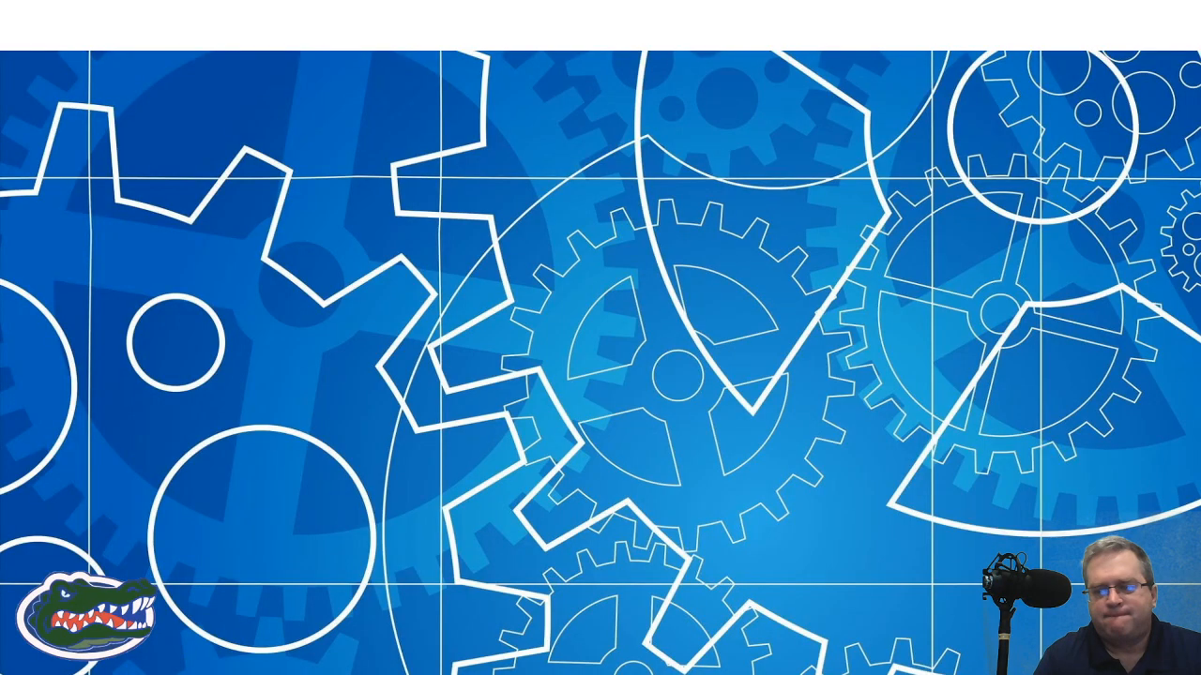